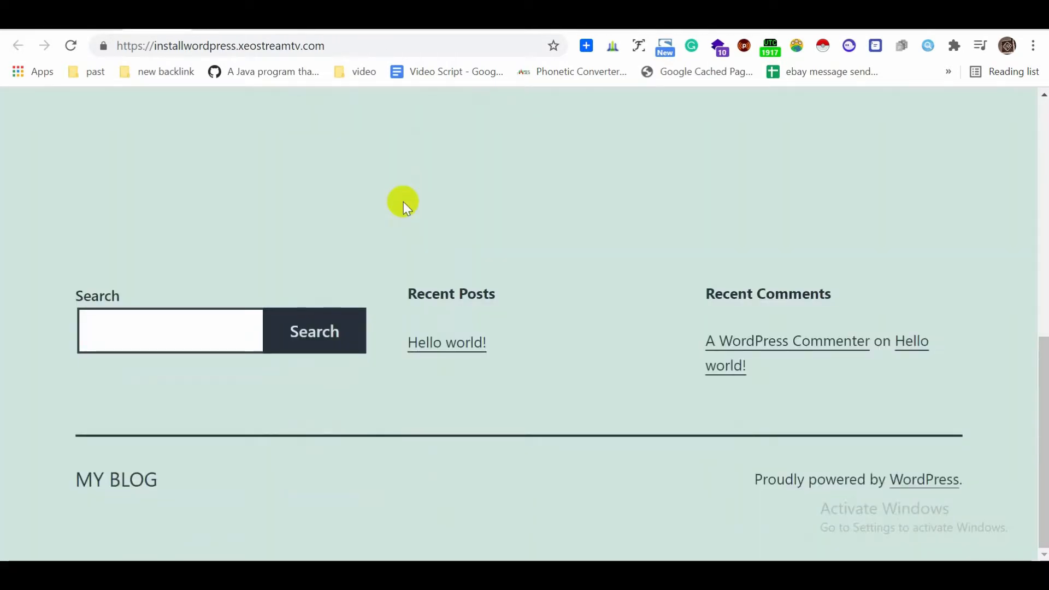
Step: Open the Add Themes page from the WordPress dashboard and browse the popular themes
scroll(404, 202, up, 10)
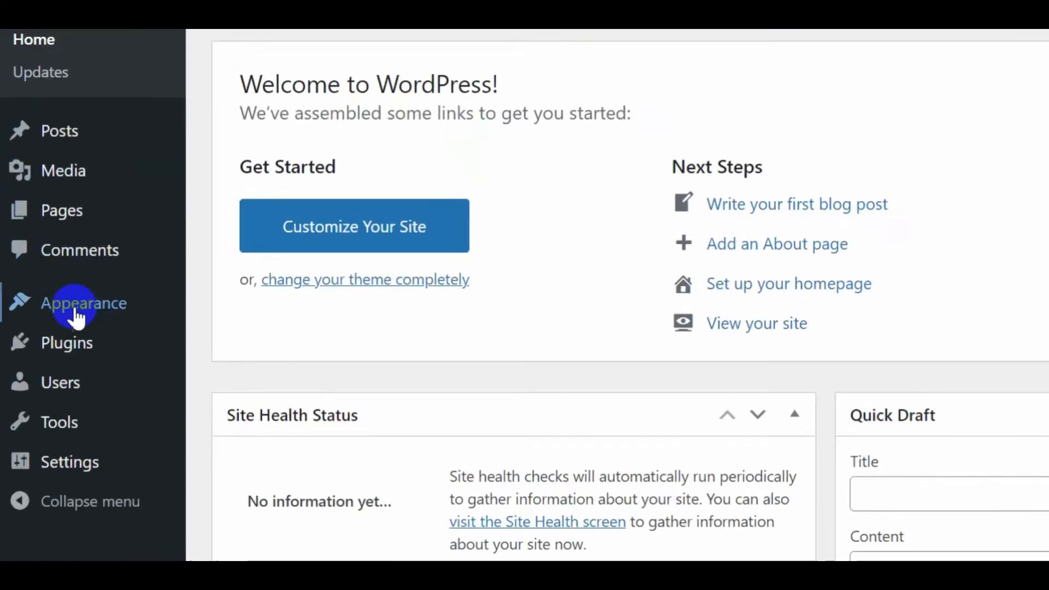
mouse_move(62, 389)
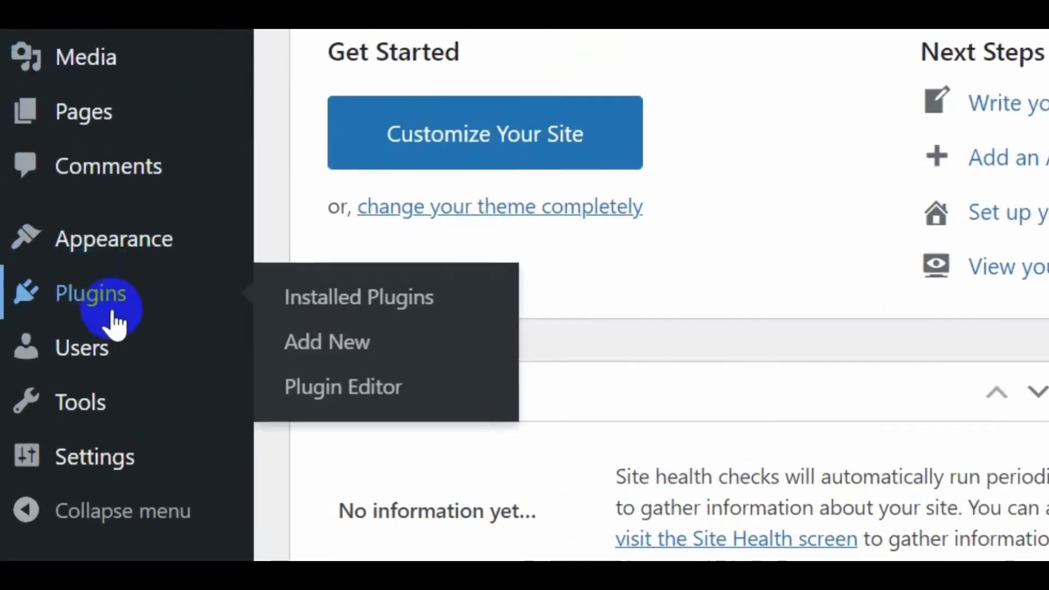
mouse_move(126, 243)
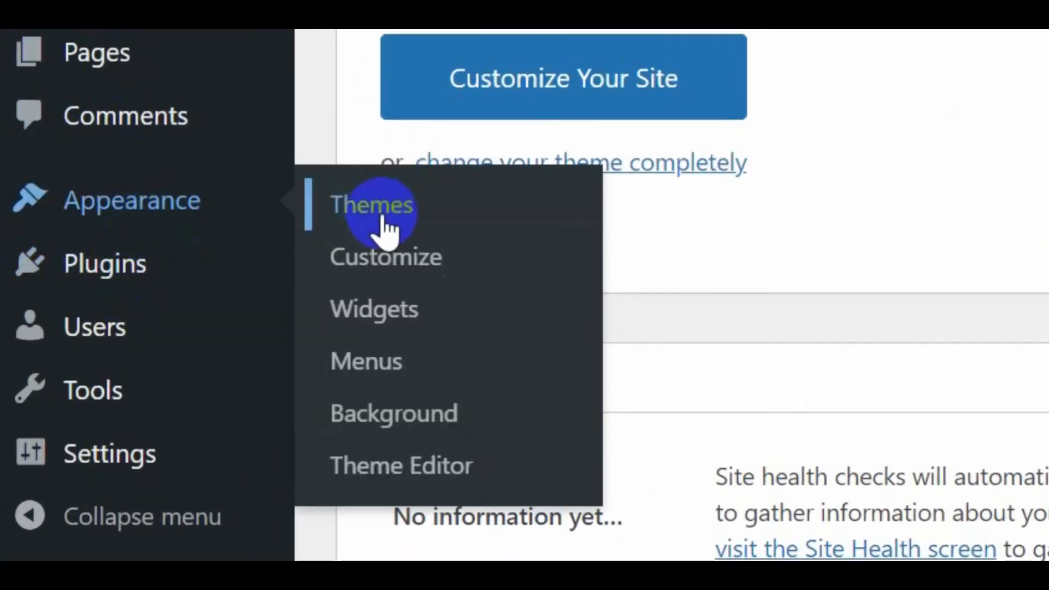
click(385, 230)
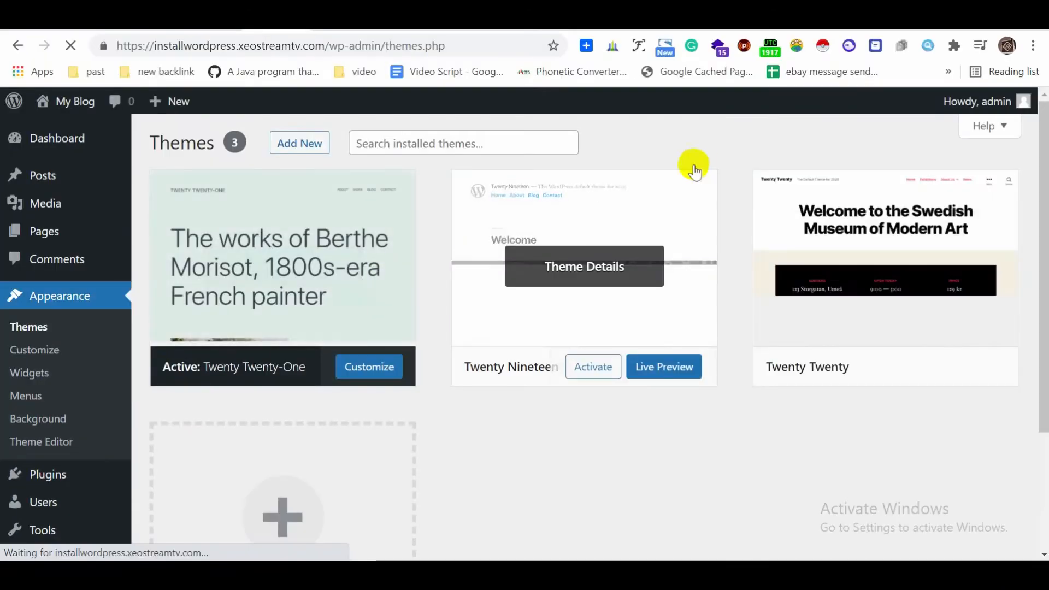
click(297, 148)
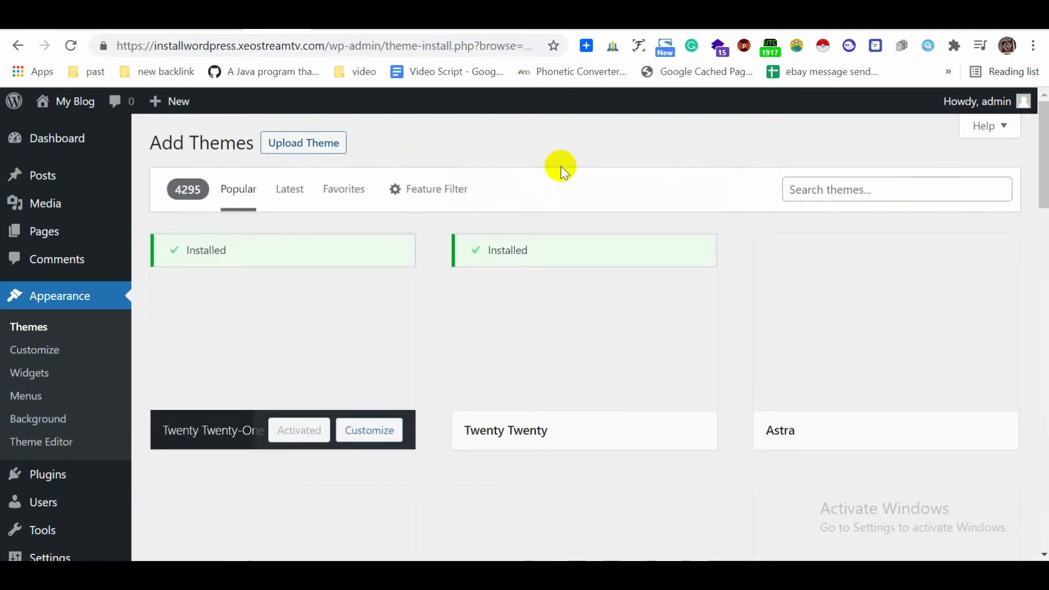
scroll(547, 219, down, 15)
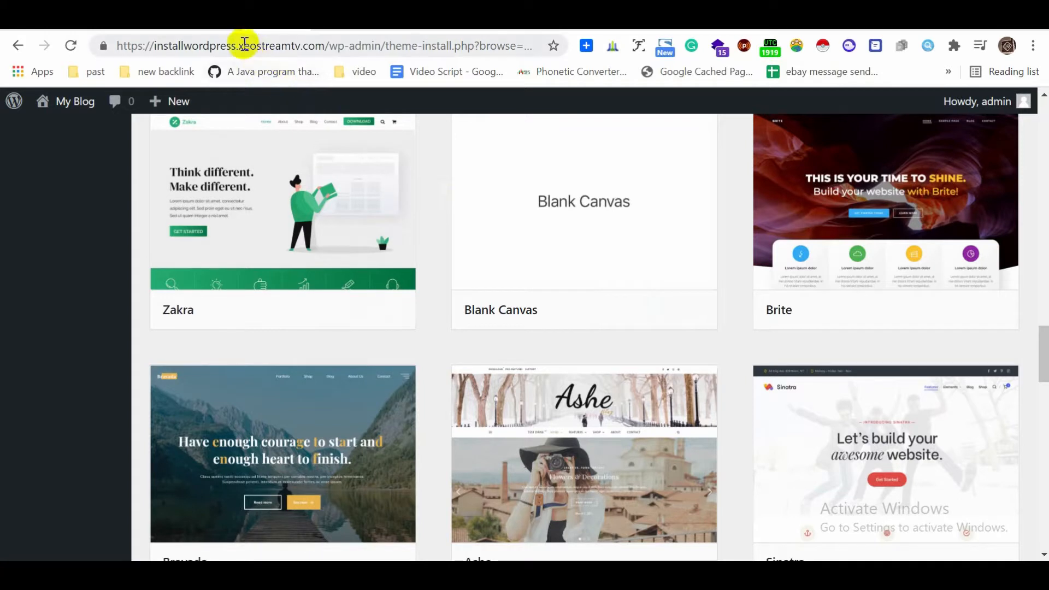
Step: Copy the domain xeostreamtv.com from the current address and open that site in a new browser tab
drag(240, 46, 323, 45)
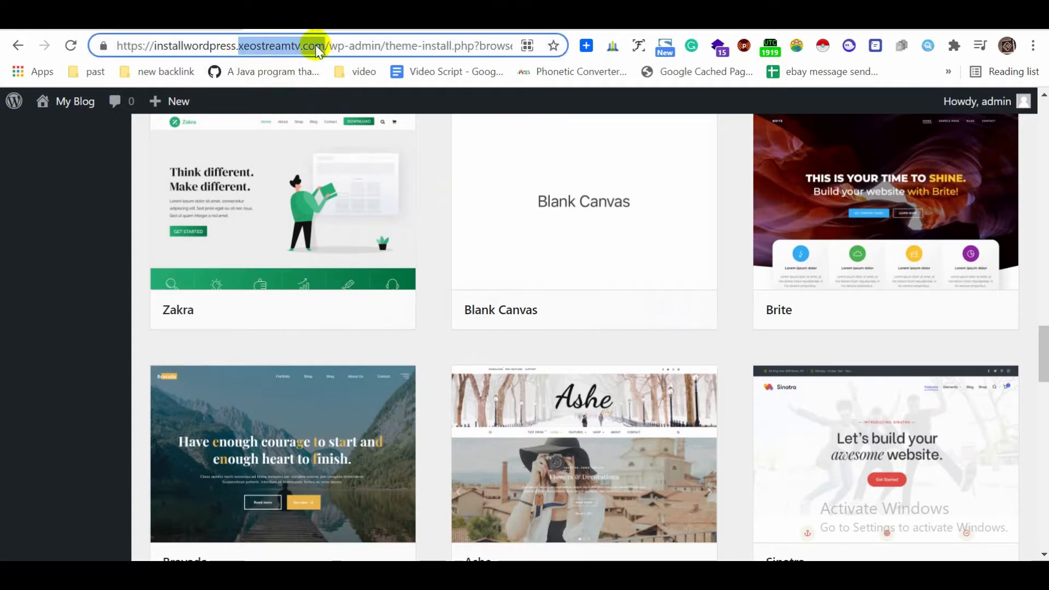
right_click(309, 47)
click(348, 135)
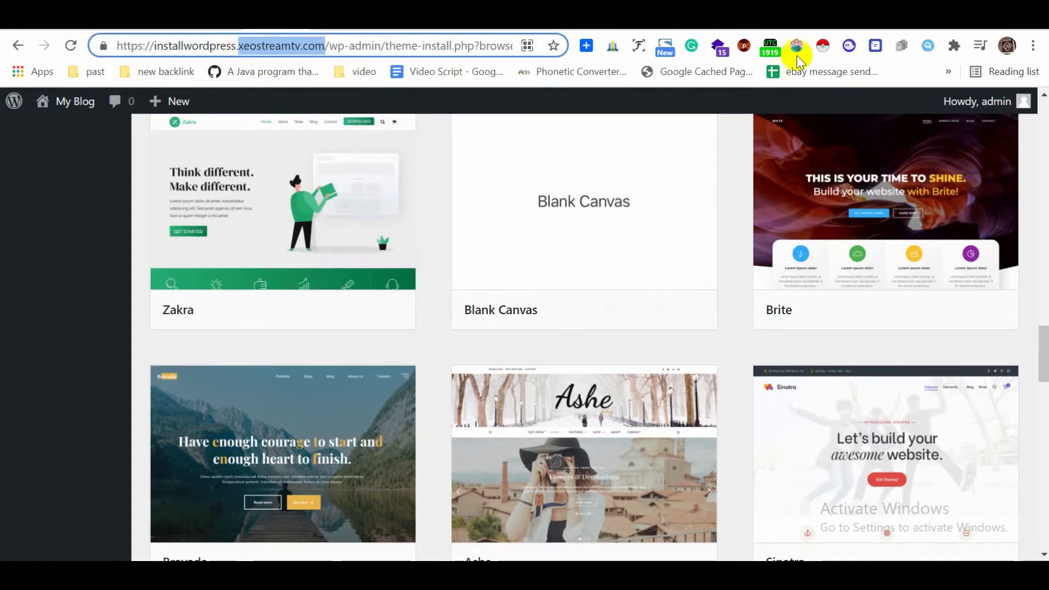
key(ctrl+t)
right_click(379, 45)
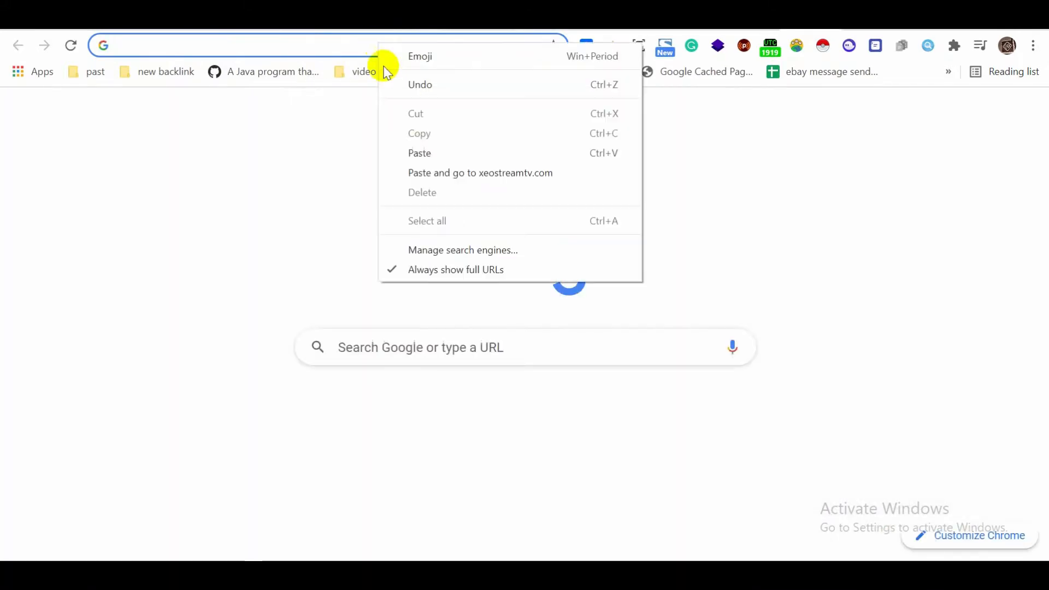
click(443, 173)
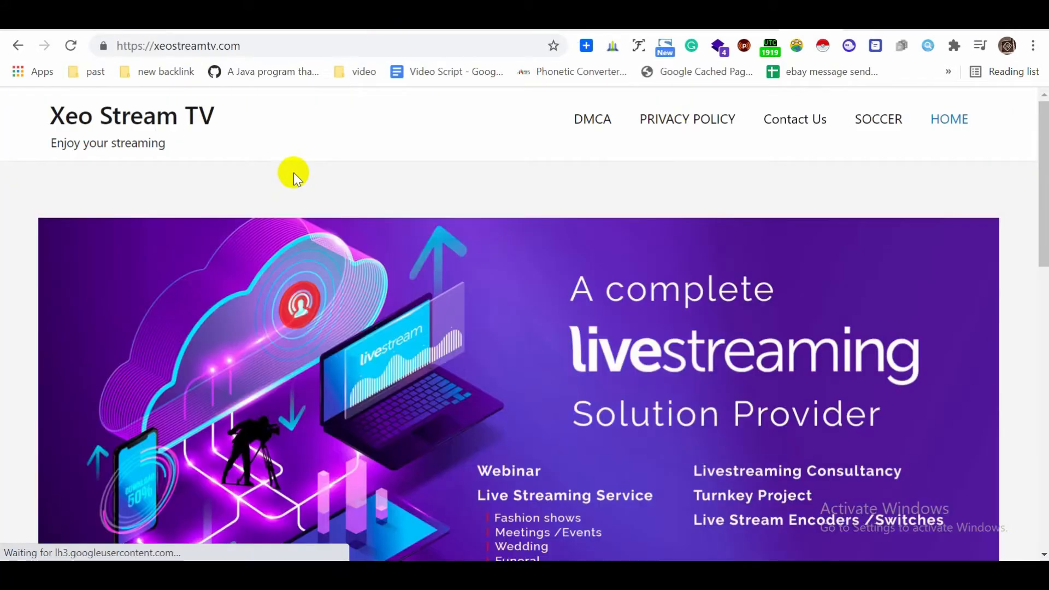
Step: Examine the layout of the Xeo Stream TV home page from its header menu down to the footer
scroll(294, 173, down, 10)
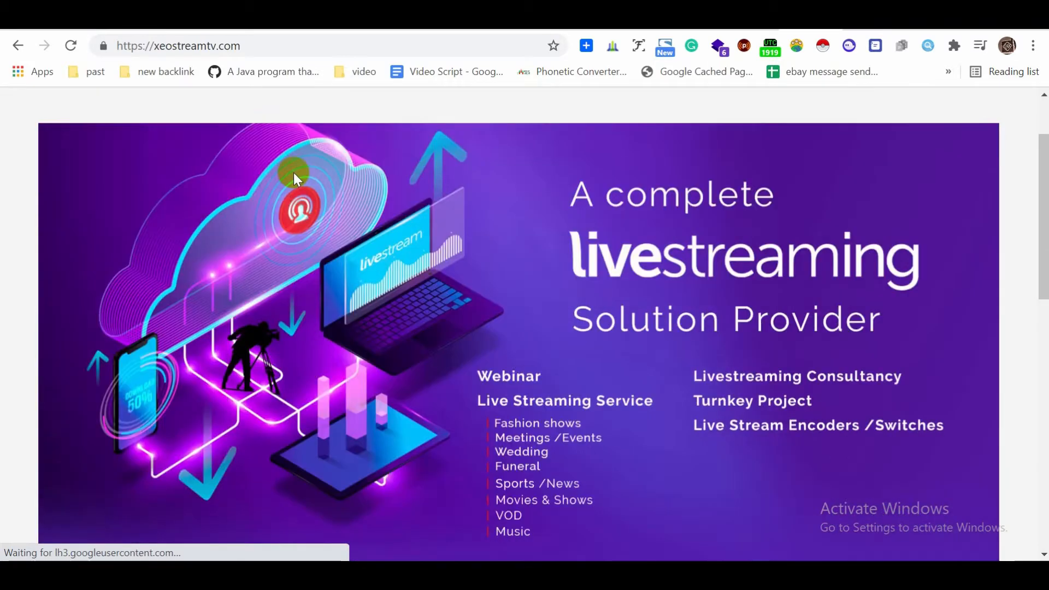
scroll(272, 185, down, 5)
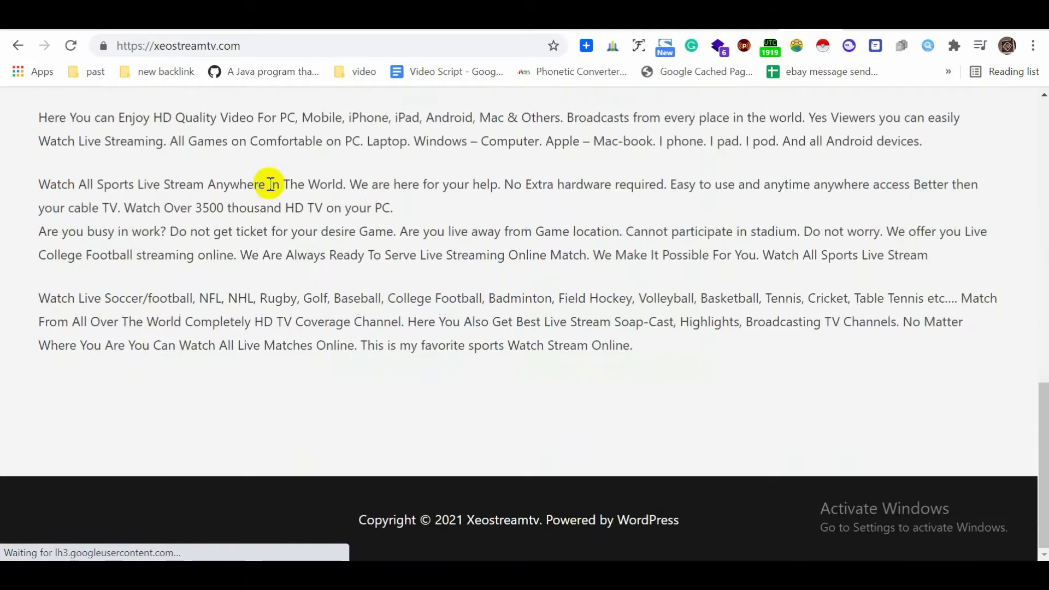
scroll(271, 184, up, 15)
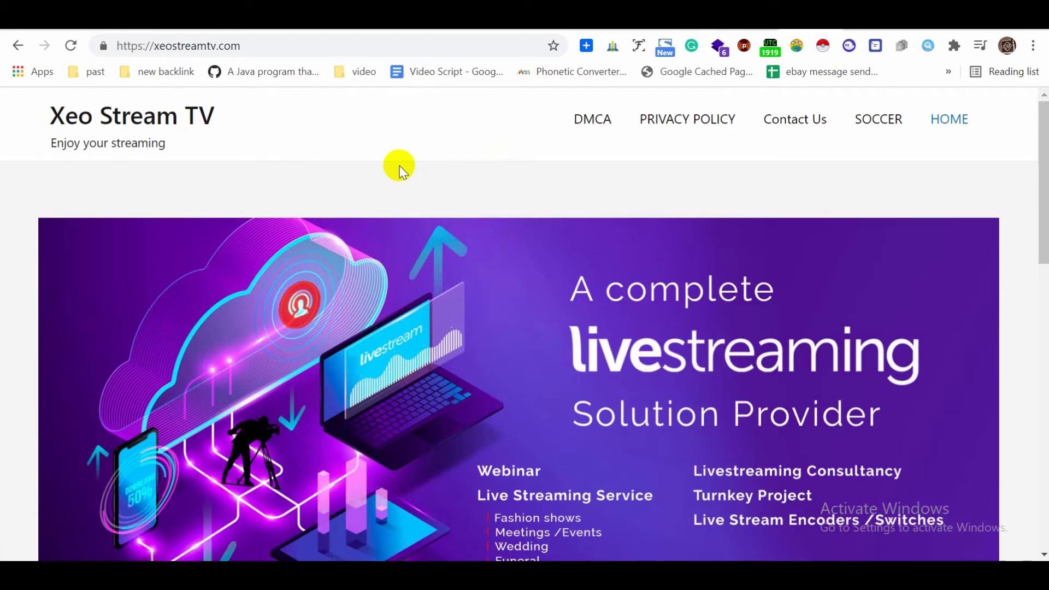
scroll(399, 166, down, 10)
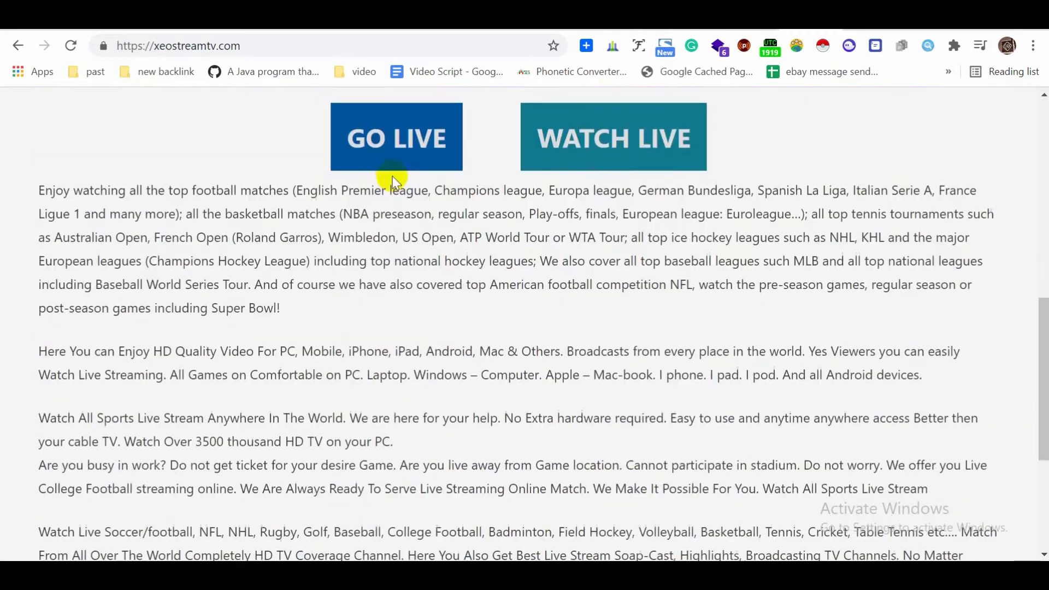
scroll(230, 203, down, 5)
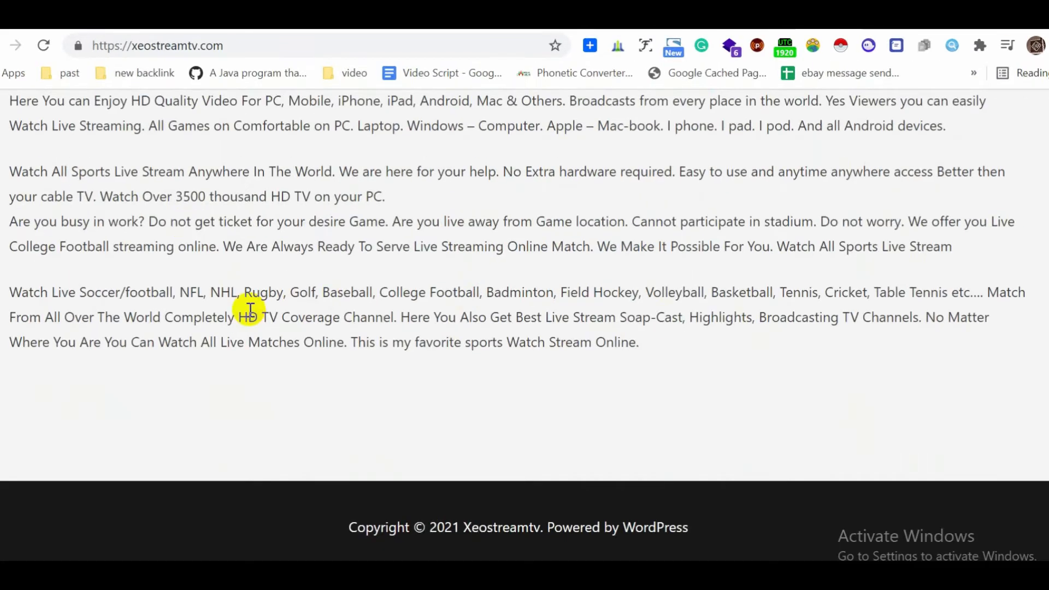
scroll(257, 301, up, 3)
scroll(250, 309, up, 10)
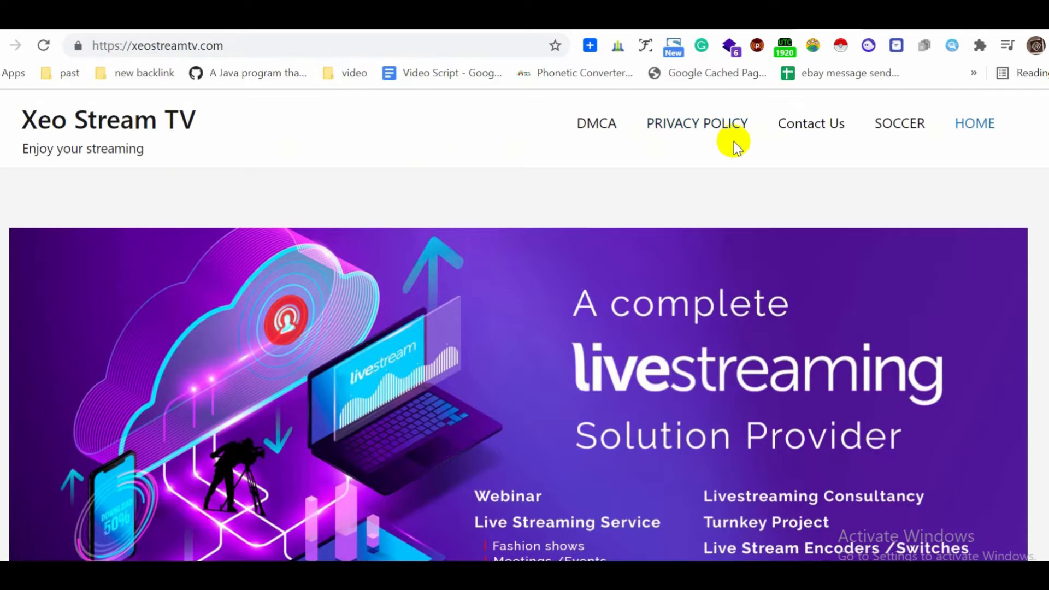
scroll(457, 181, down, 10)
scroll(457, 181, up, 10)
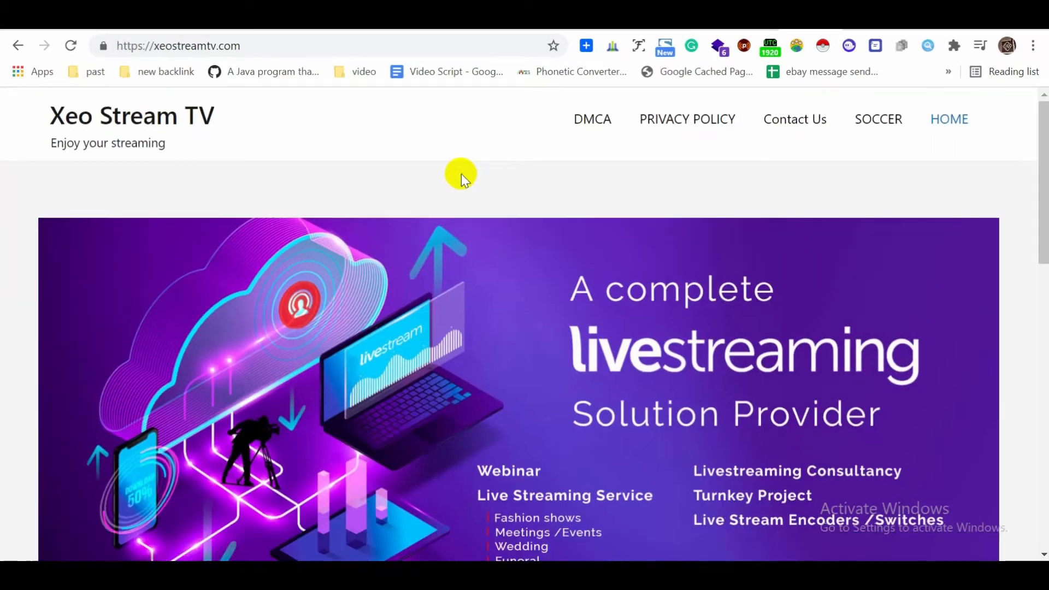
Step: Open the site's Soccer page, look through it down to the footer and return to the home page
click(876, 124)
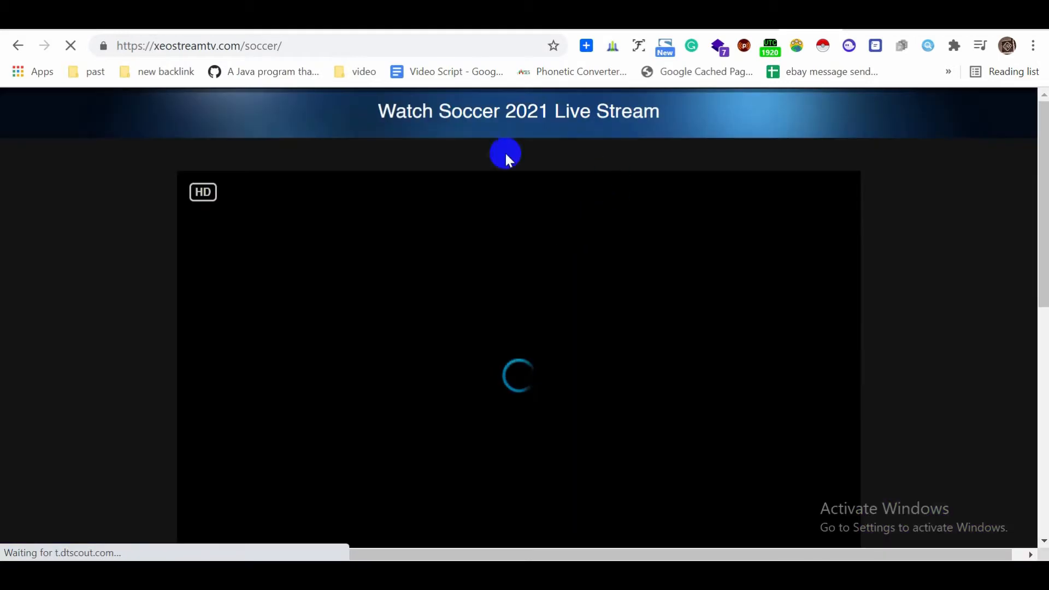
scroll(101, 217, down, 5)
scroll(102, 221, down, 3)
scroll(102, 221, up, 8)
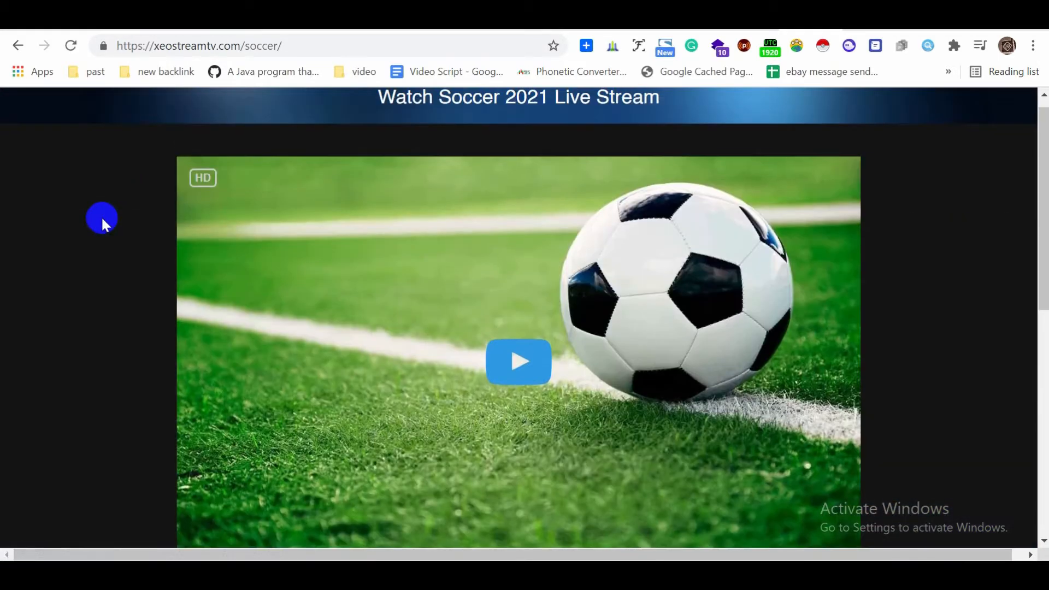
scroll(101, 221, down, 8)
click(16, 46)
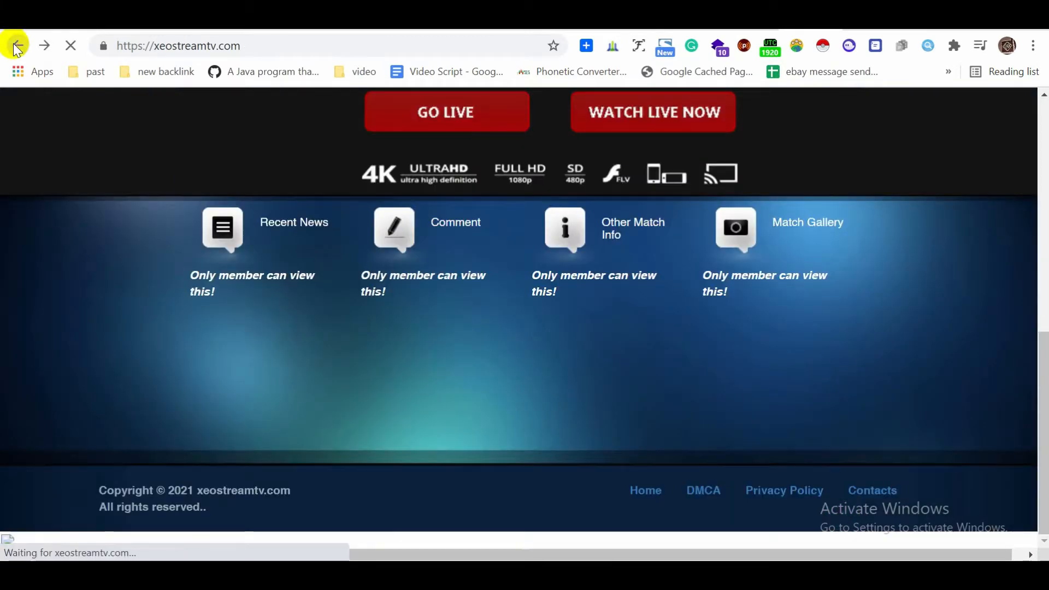
Step: Review the home page's banner, live buttons and body text, then switch back to the WordPress theme list
scroll(124, 135, down, 4)
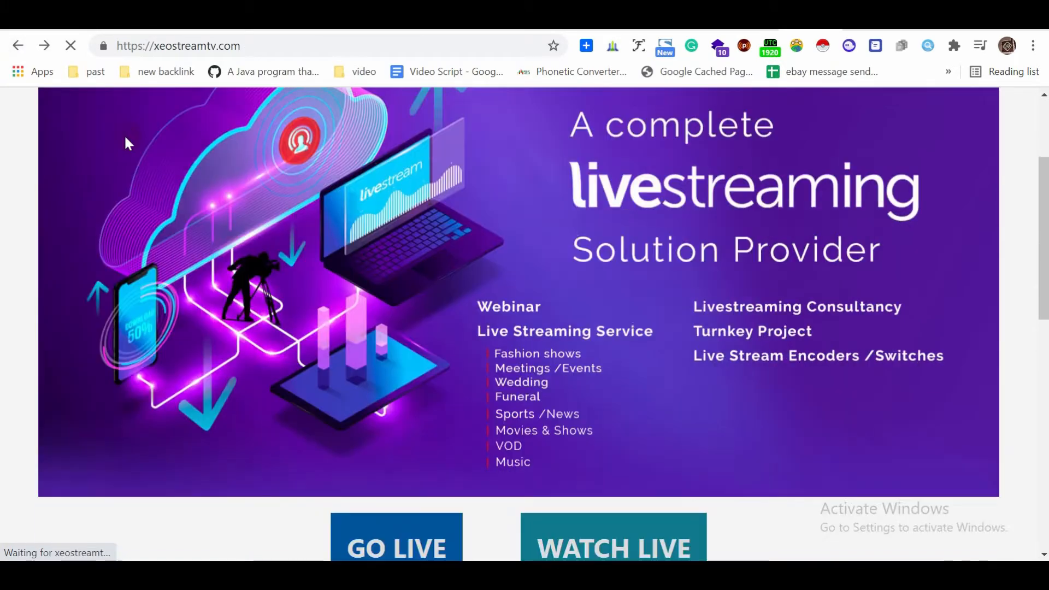
scroll(788, 293, down, 3)
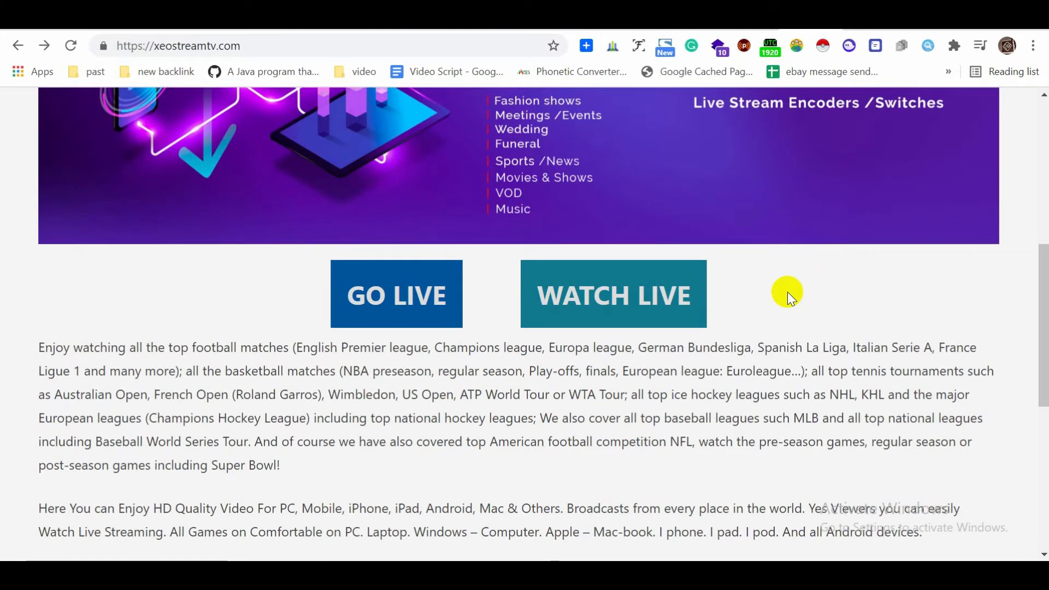
scroll(788, 292, up, 4)
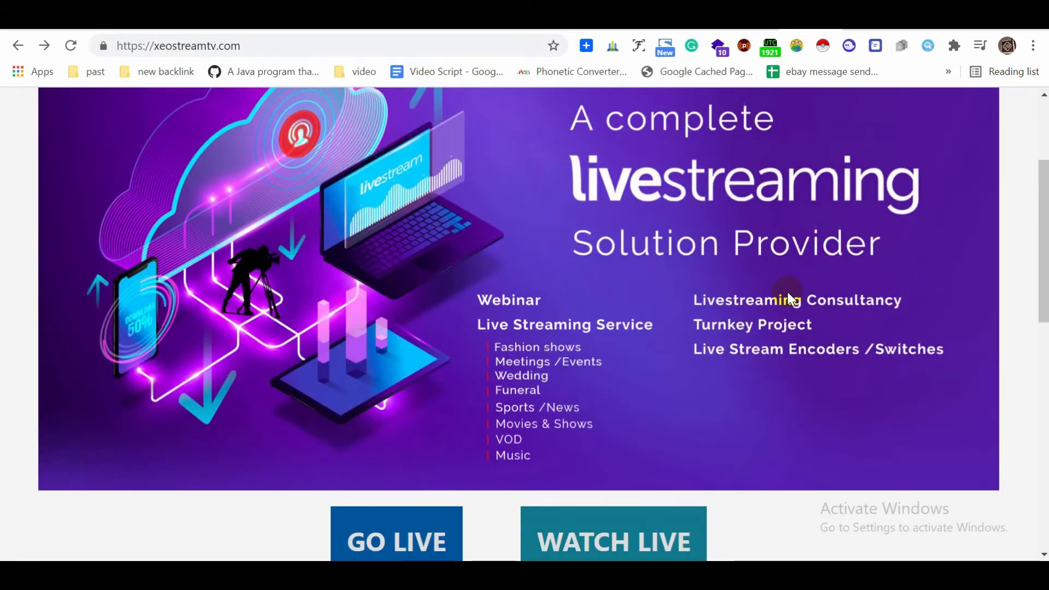
scroll(788, 292, up, 2)
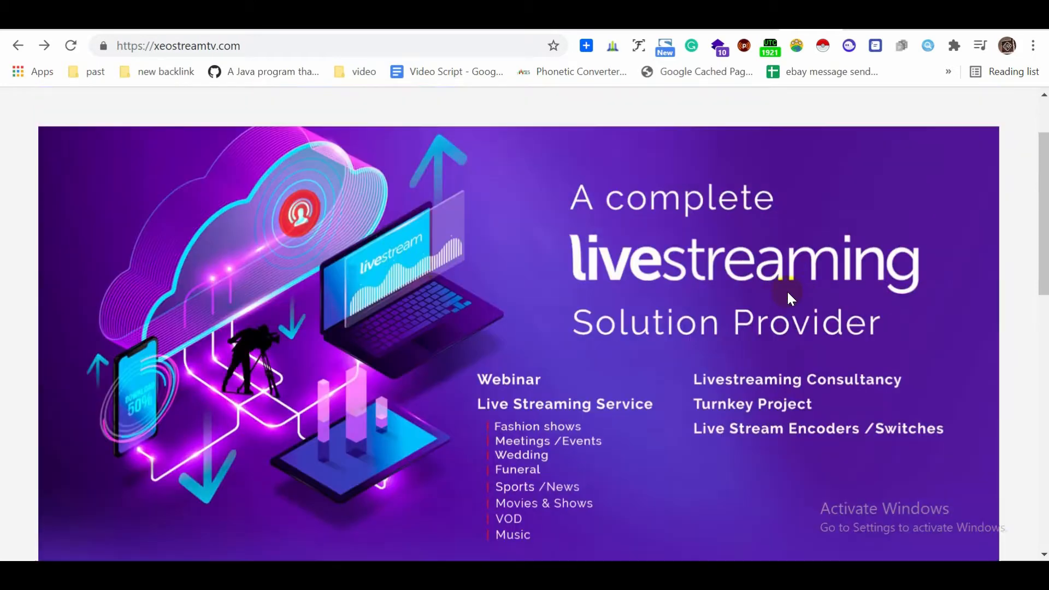
scroll(788, 292, up, 1)
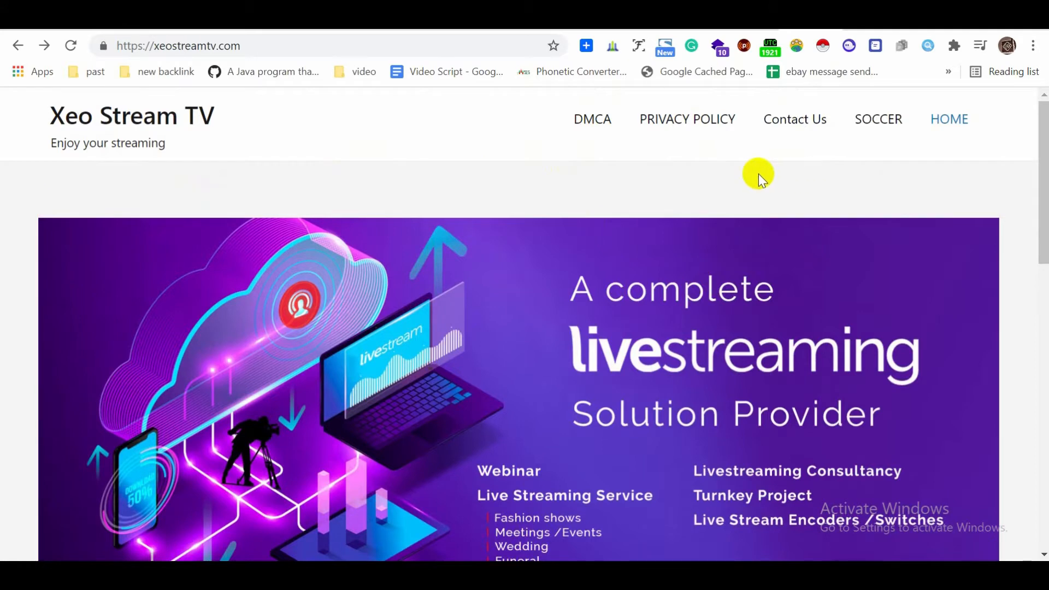
scroll(759, 174, down, 15)
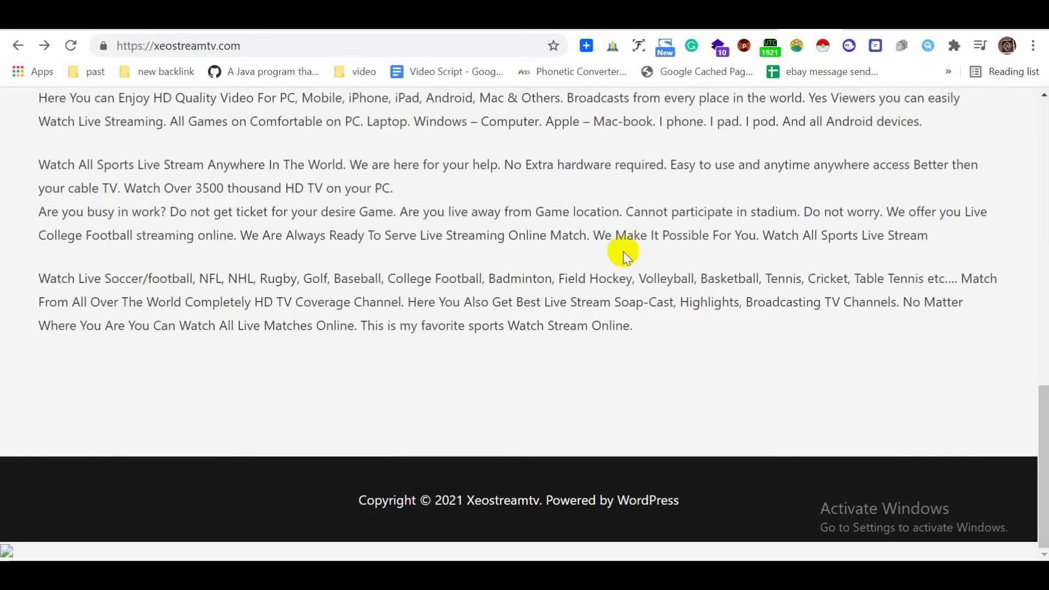
scroll(820, 254, up, 10)
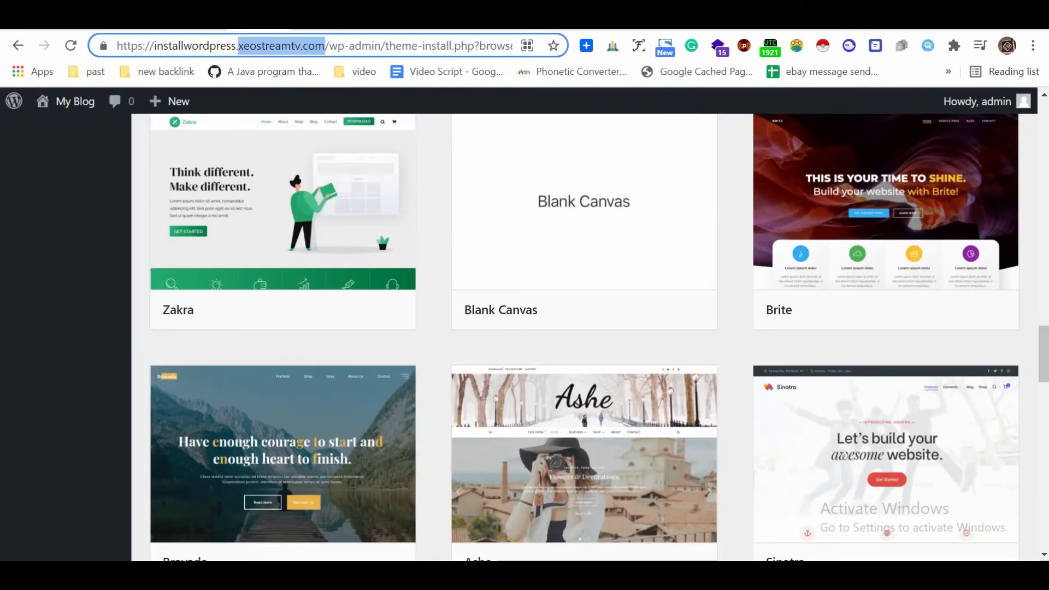
Step: Preview the Hestia theme among the available themes, then install and activate it
mouse_move(686, 321)
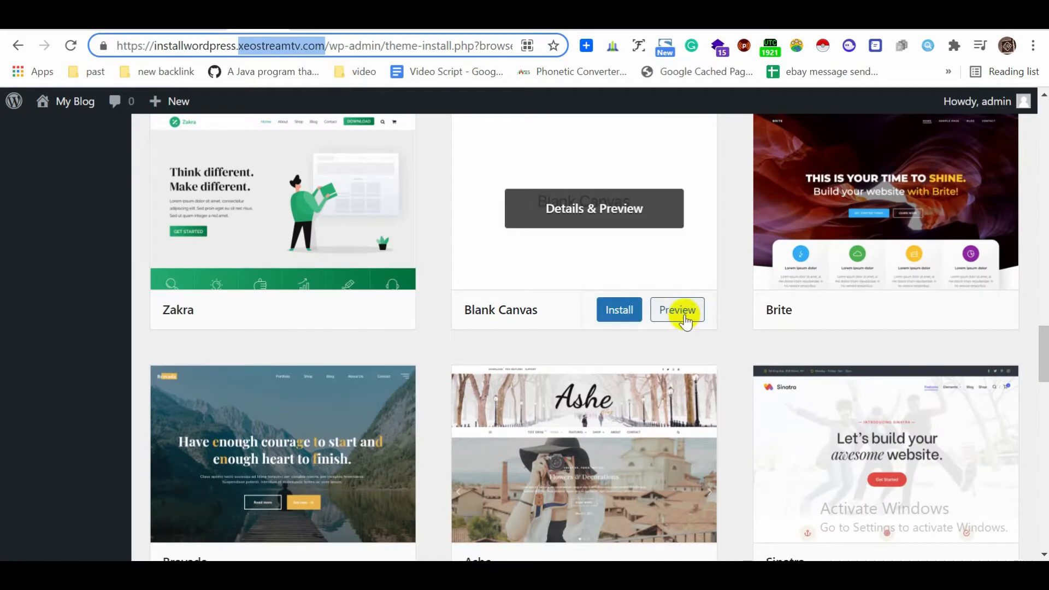
scroll(686, 321, up, 8)
scroll(686, 322, up, 10)
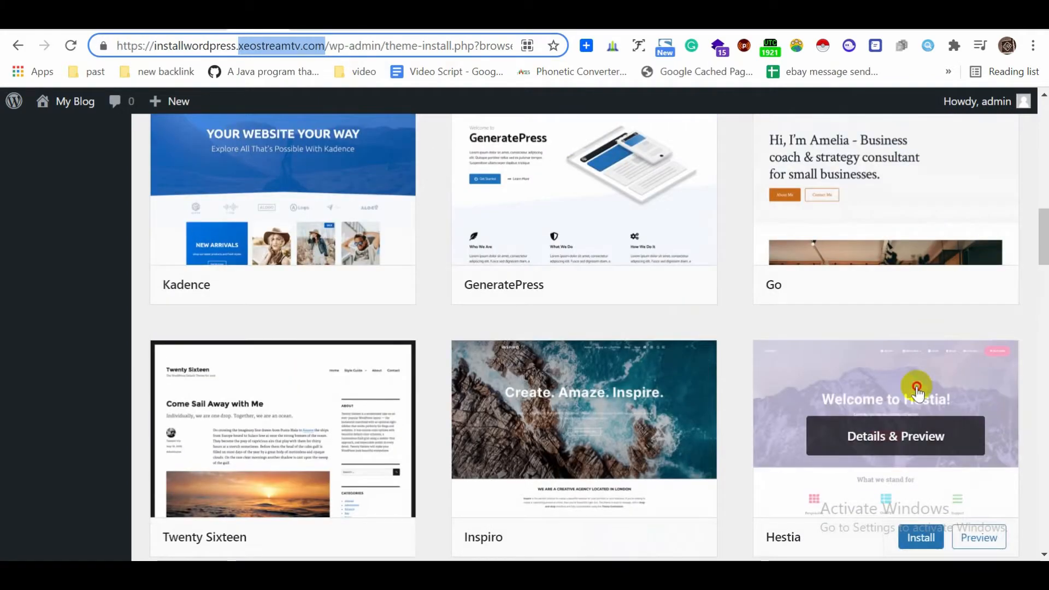
click(917, 386)
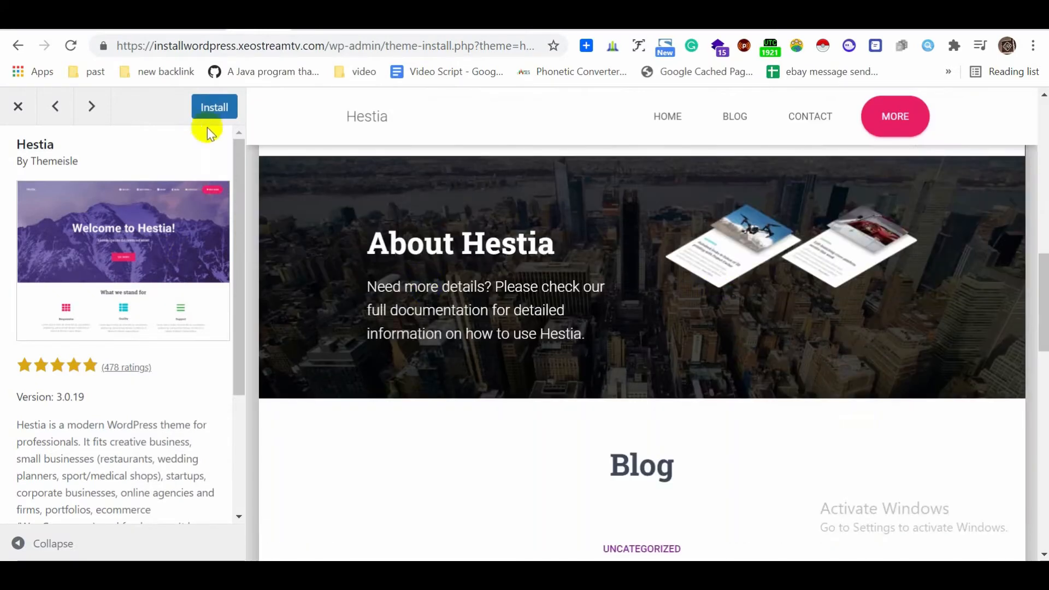
click(214, 109)
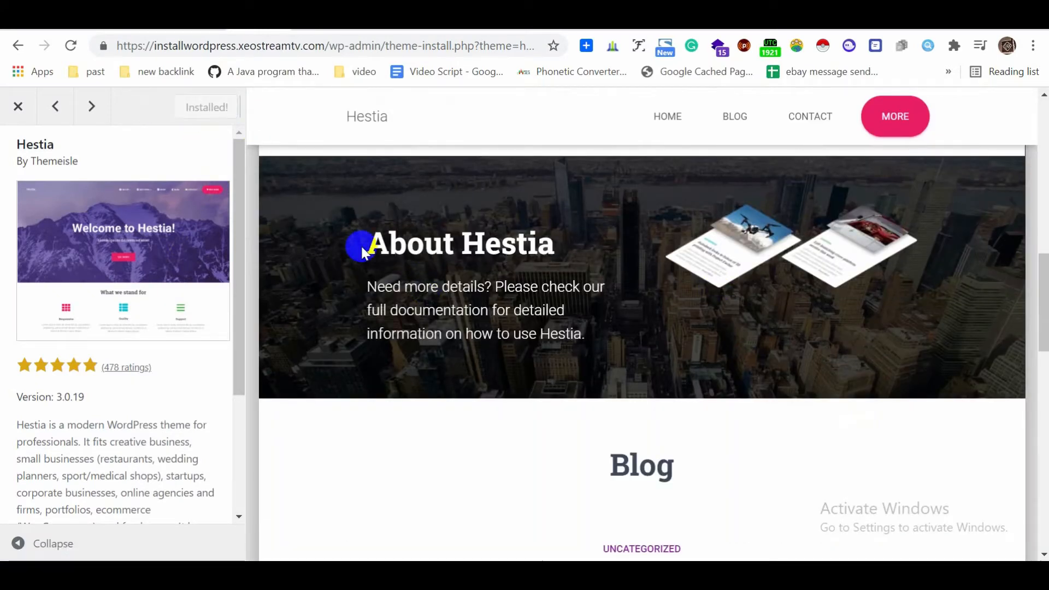
click(193, 109)
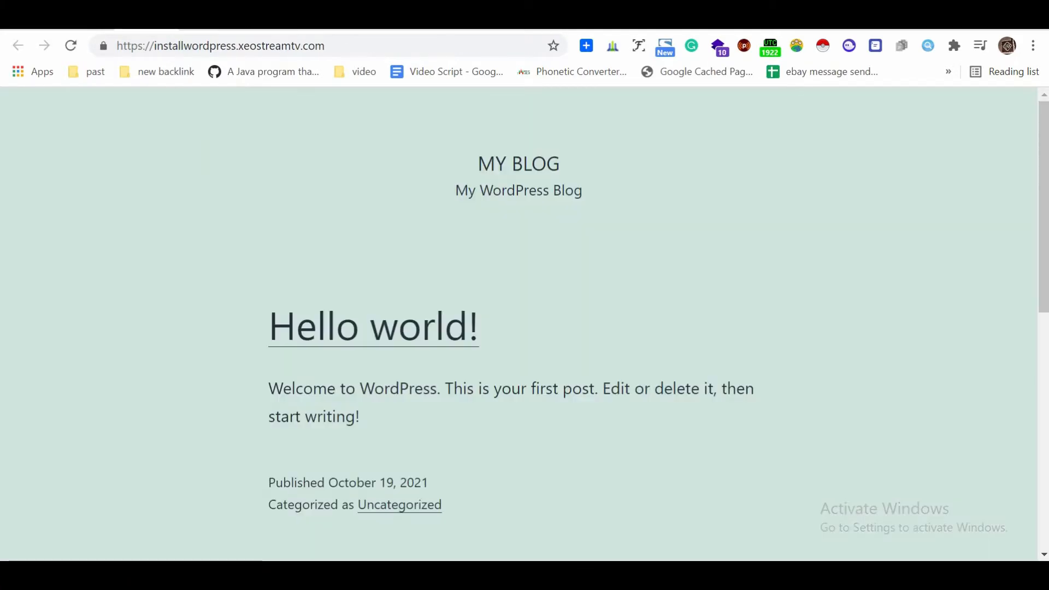
Step: Reload the blog's front page and check its appearance with the Hestia theme down to the footer
click(71, 45)
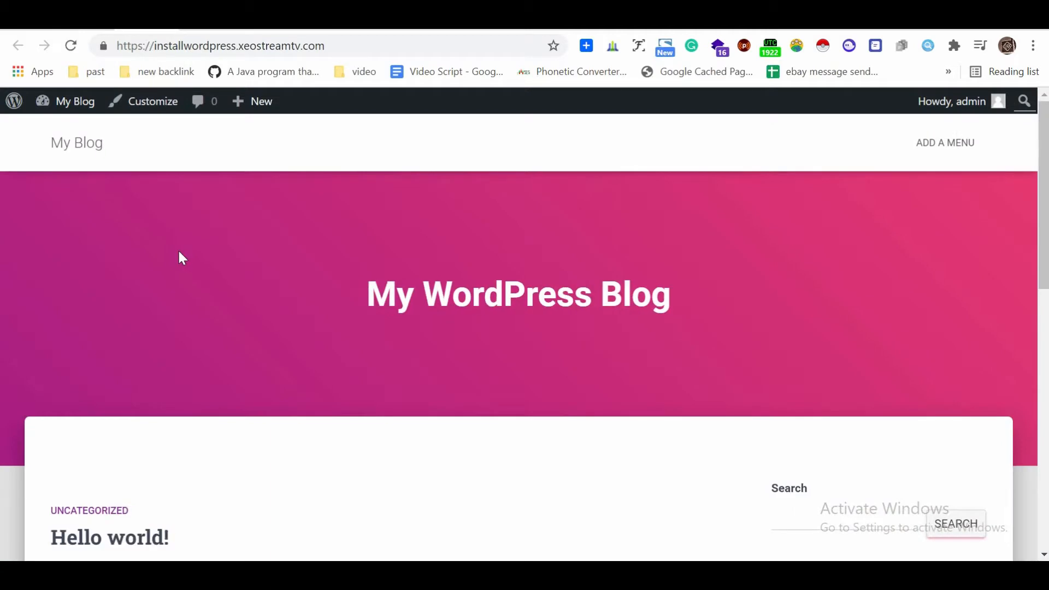
scroll(304, 285, down, 10)
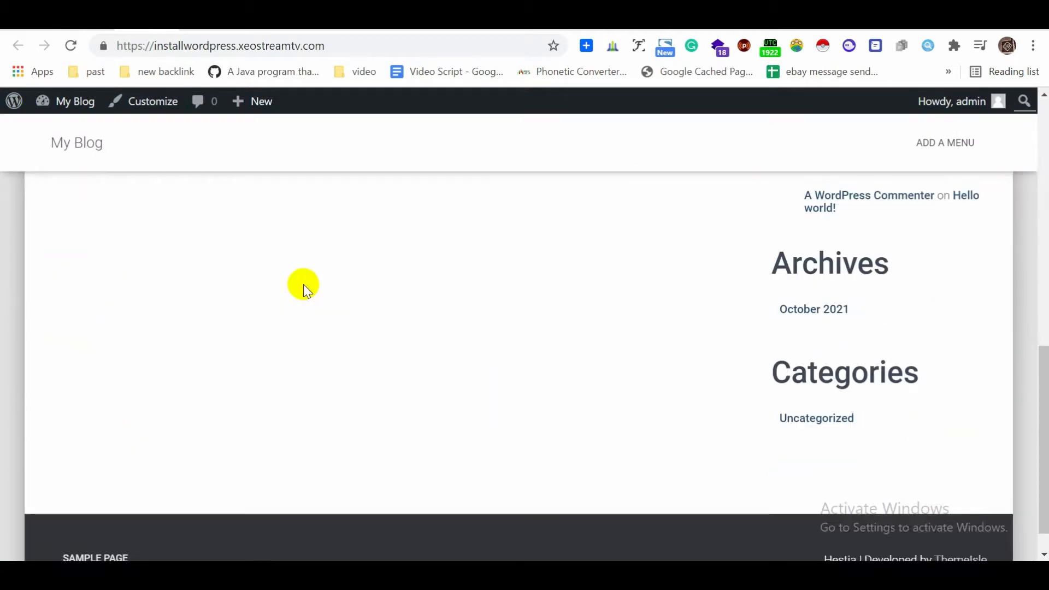
scroll(304, 285, up, 10)
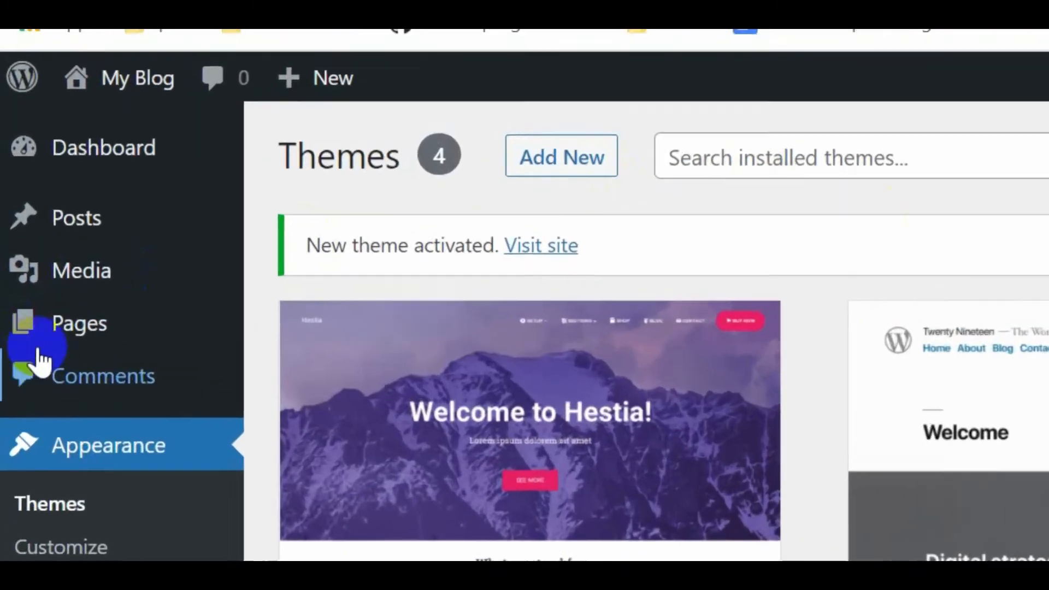
Step: Install the Classic Editor plugin from the featured plugins available to add
mouse_move(28, 301)
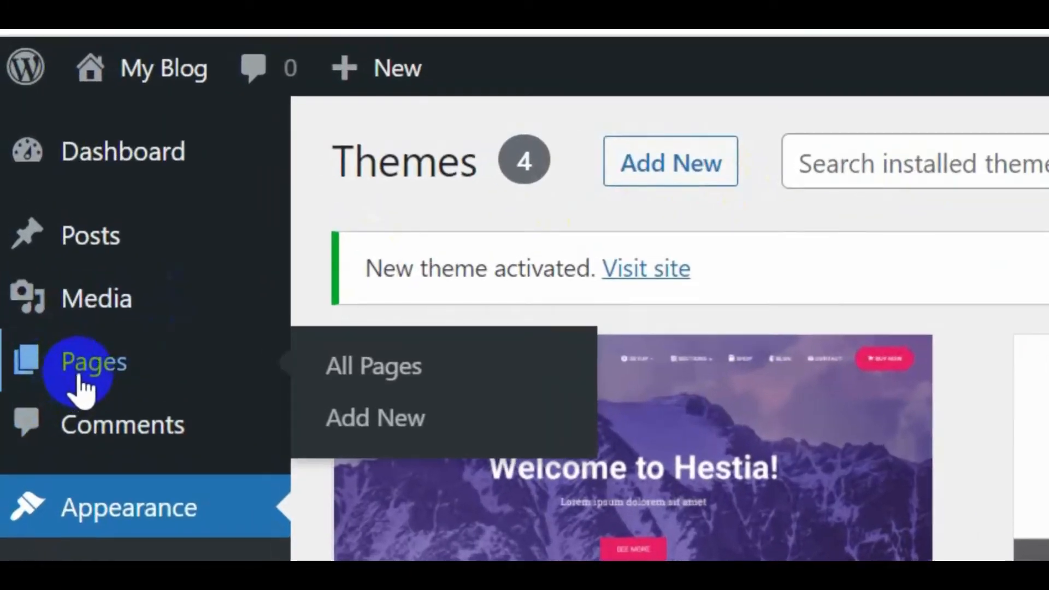
click(415, 446)
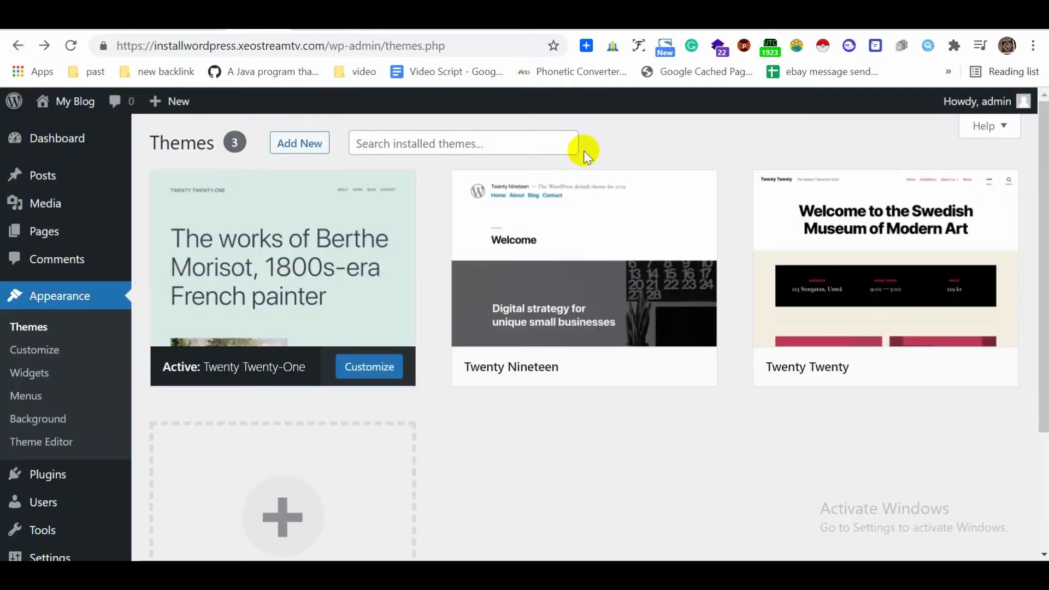
scroll(89, 249, down, 3)
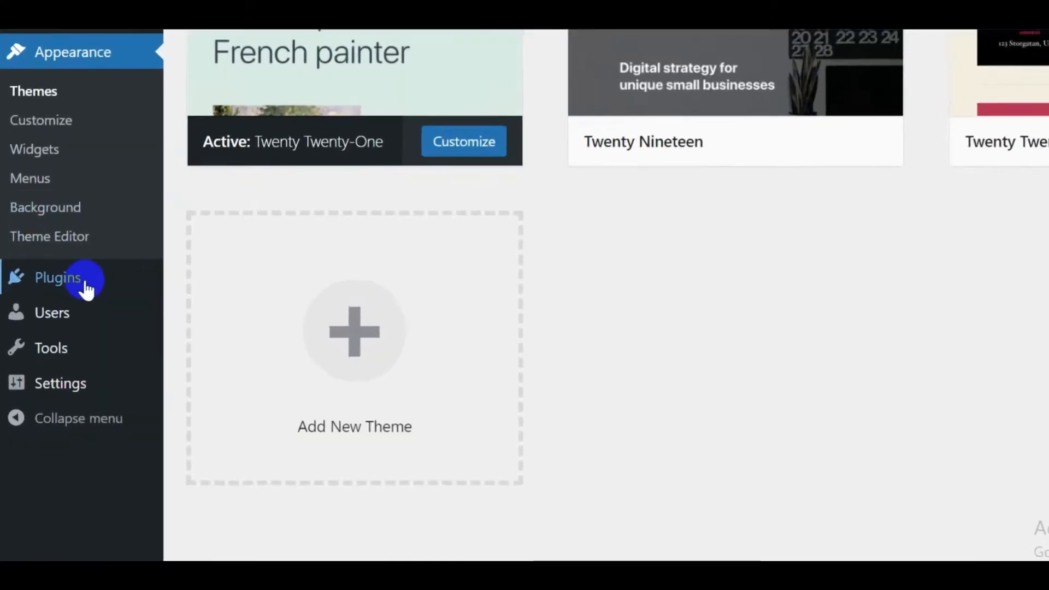
mouse_move(86, 283)
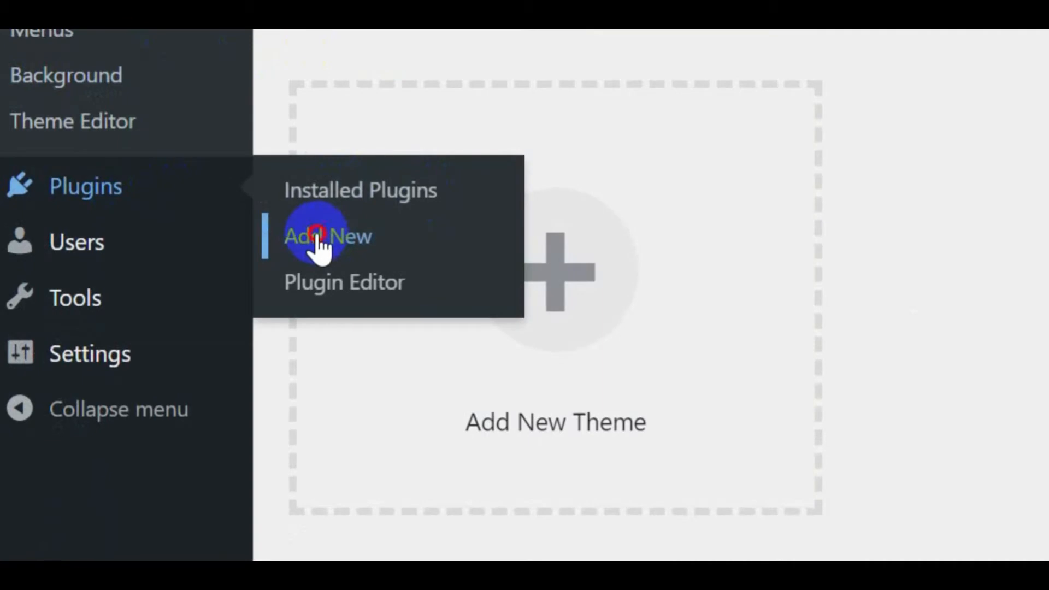
click(317, 237)
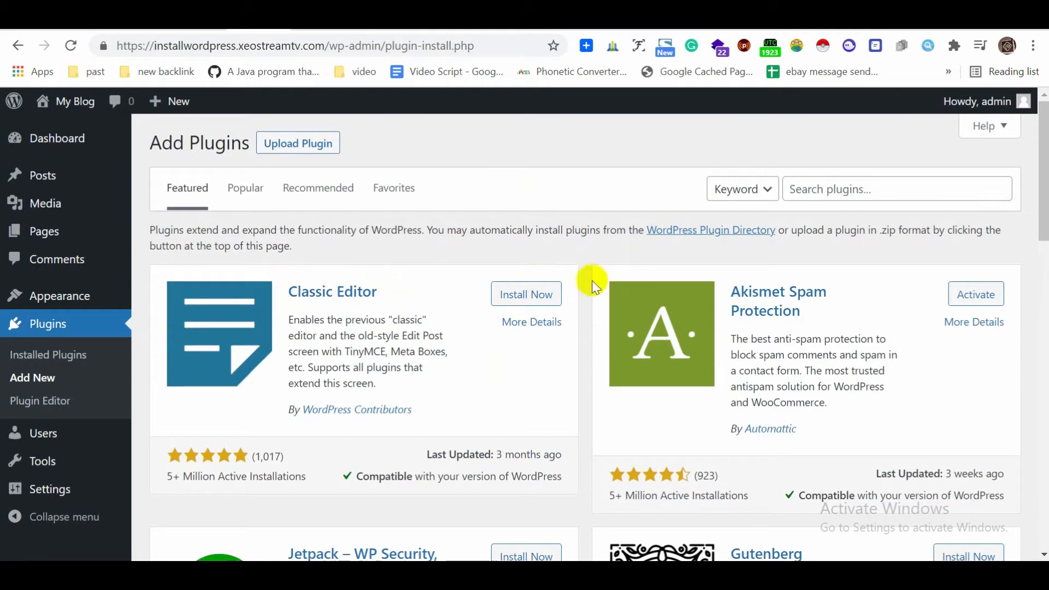
click(534, 299)
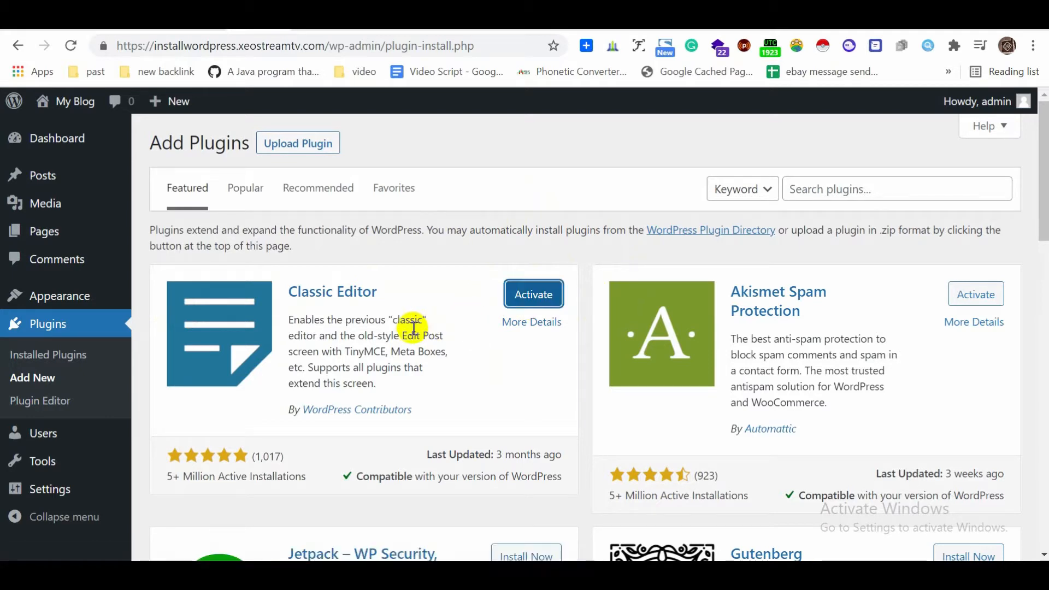
Step: Search the available plugins for "ninja", then install and activate the Ninja Forms contact form plugin
click(842, 187)
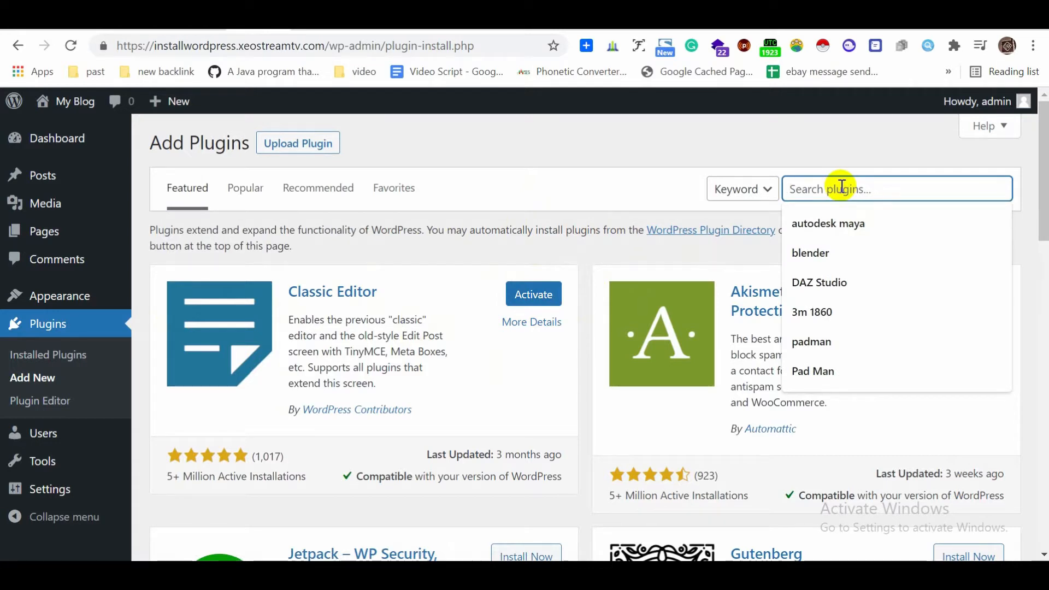
text(nin)
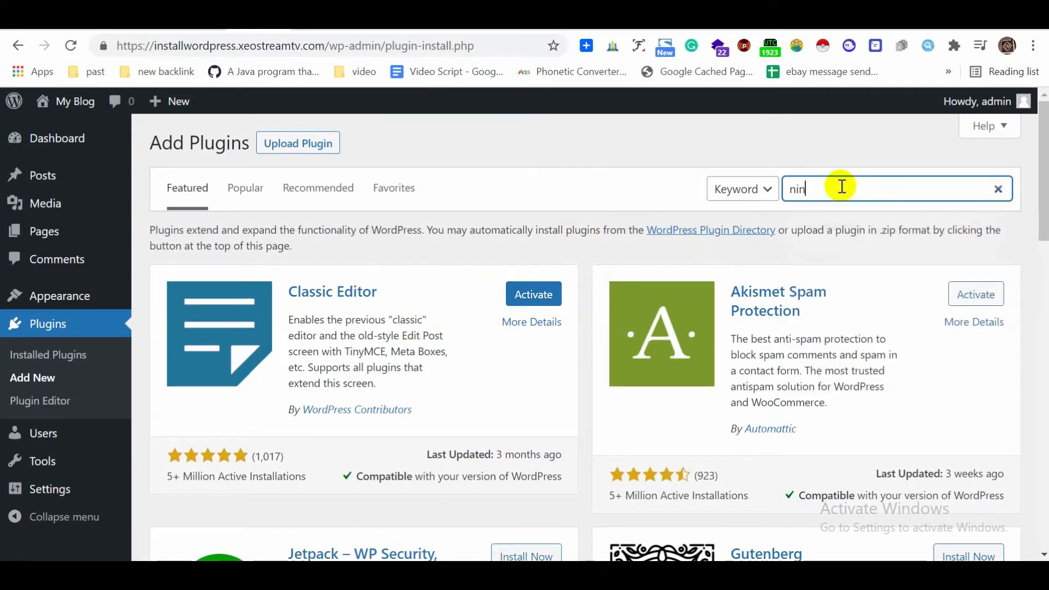
text(ja)
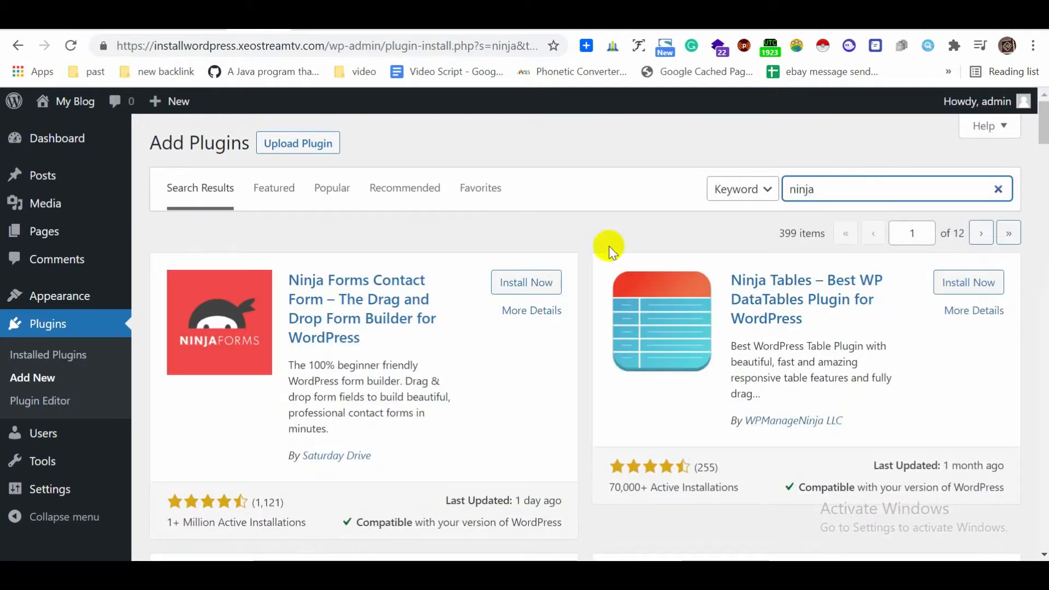
click(519, 282)
click(545, 282)
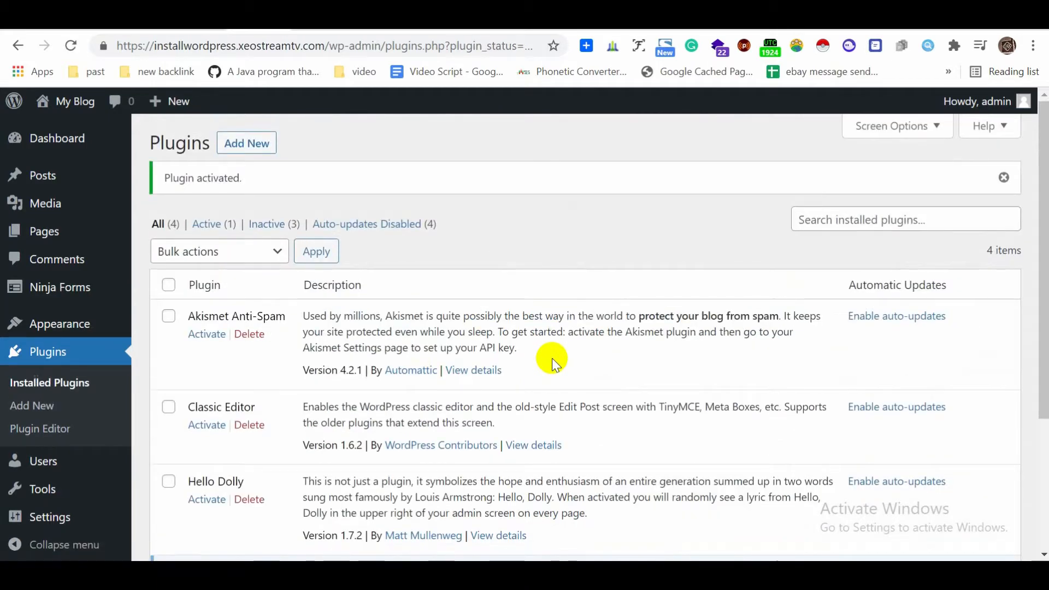
Step: Look through the installed plugins and activate Classic Editor
scroll(552, 359, down, 3)
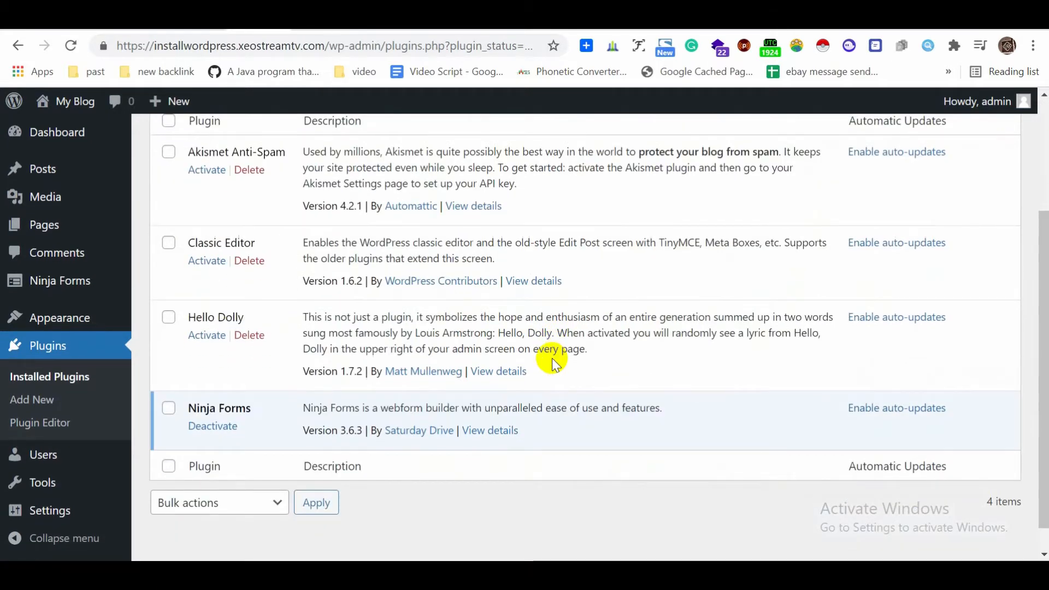
scroll(552, 359, up, 3)
scroll(246, 290, down, 3)
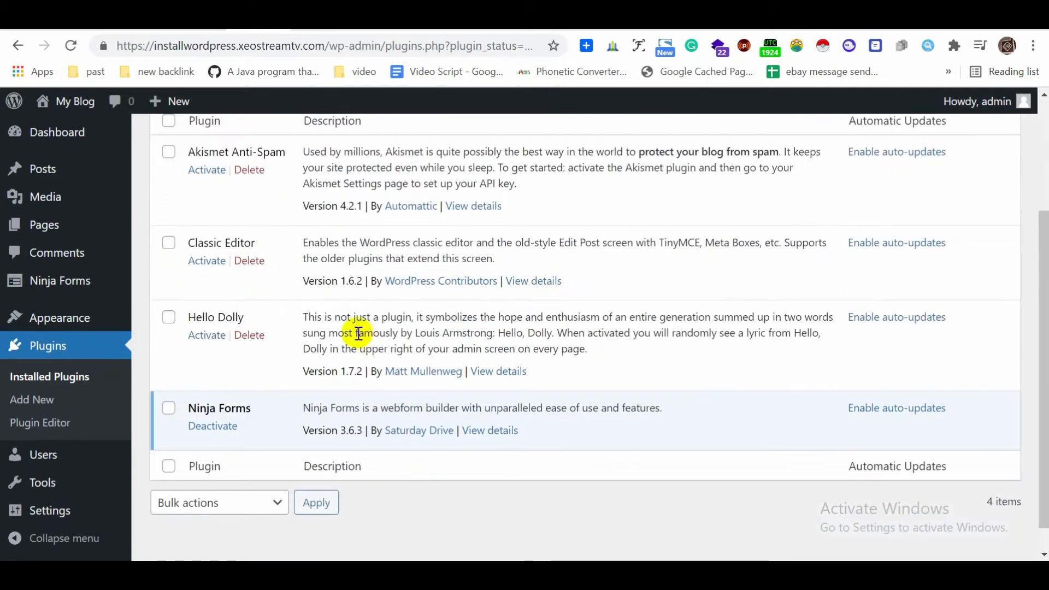
click(207, 262)
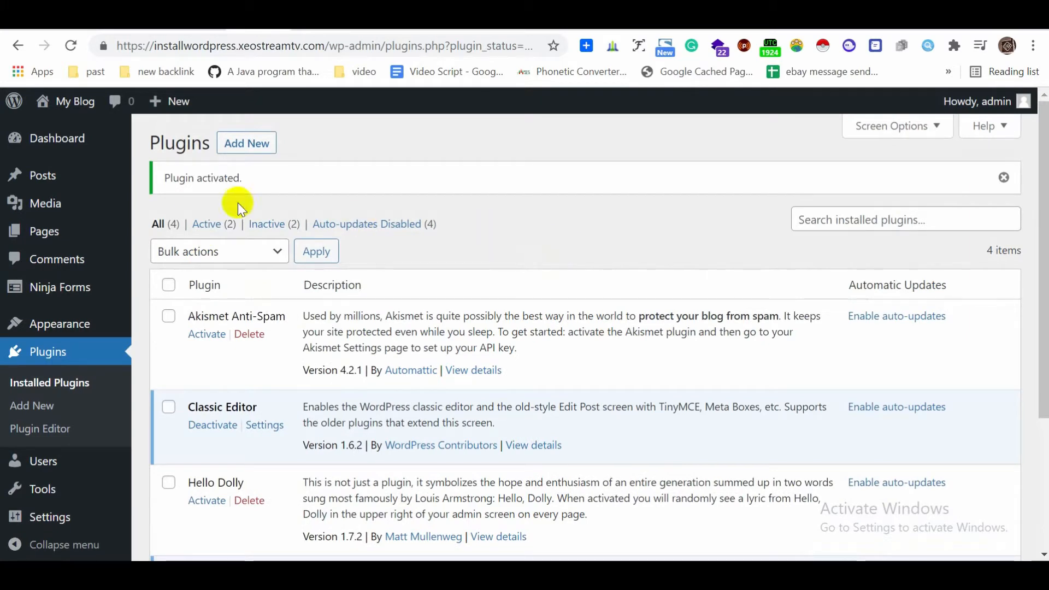
Step: Add a new page and title it "DMCA NOTICE"
mouse_move(47, 232)
click(179, 244)
click(164, 256)
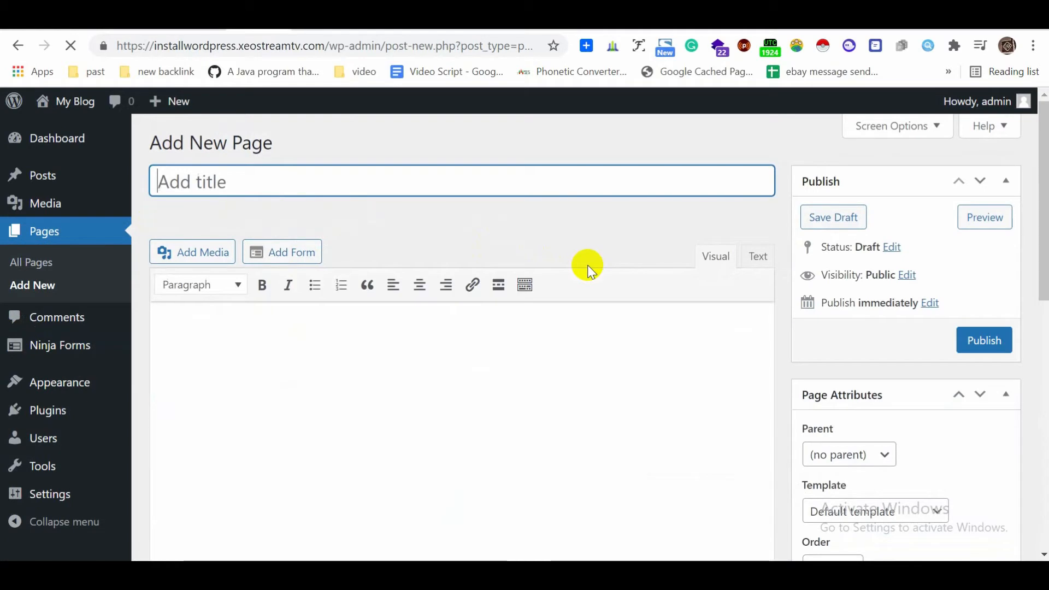
scroll(471, 284, down, 5)
scroll(479, 266, up, 5)
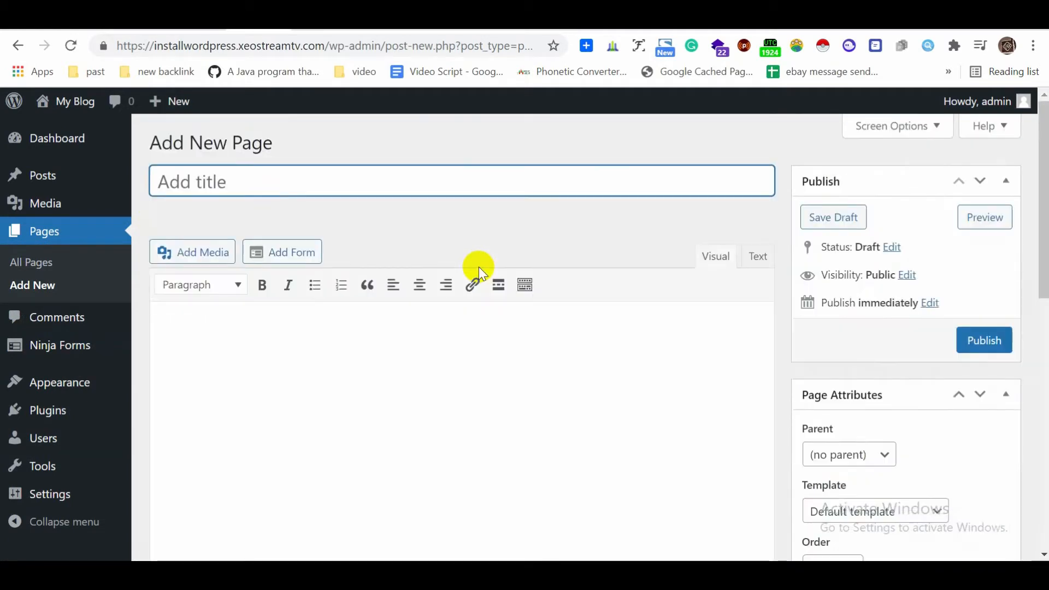
scroll(464, 275, down, 3)
scroll(463, 275, up, 2)
scroll(464, 275, up, 2)
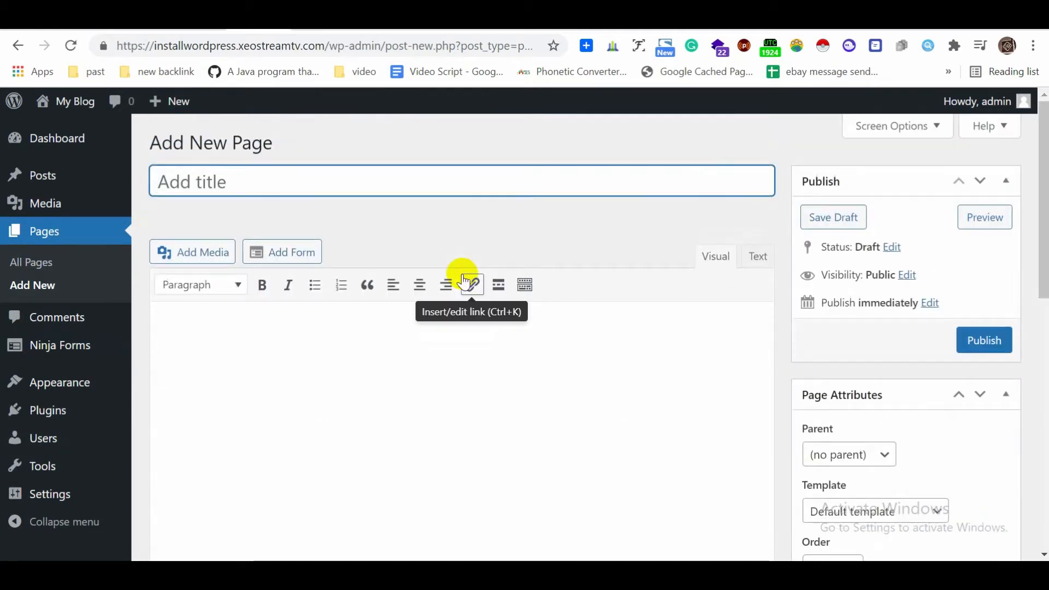
text(DMCA NOTICE)
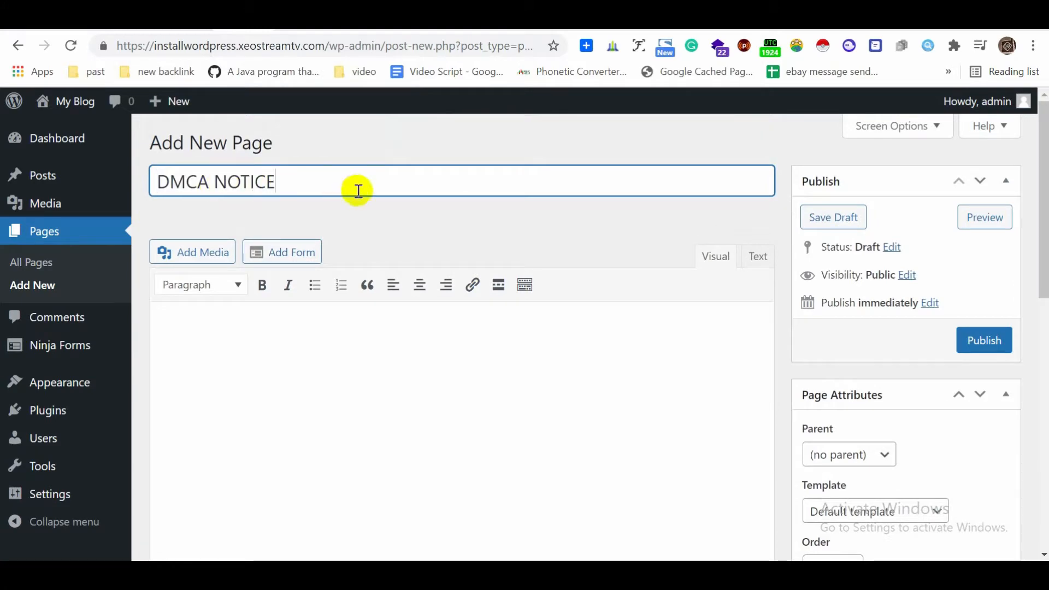
Step: Paste the copied copyright infringement claims text as the DMCA NOTICE page's body and publish the page
click(279, 310)
scroll(279, 309, down, 2)
key(ctrl+v)
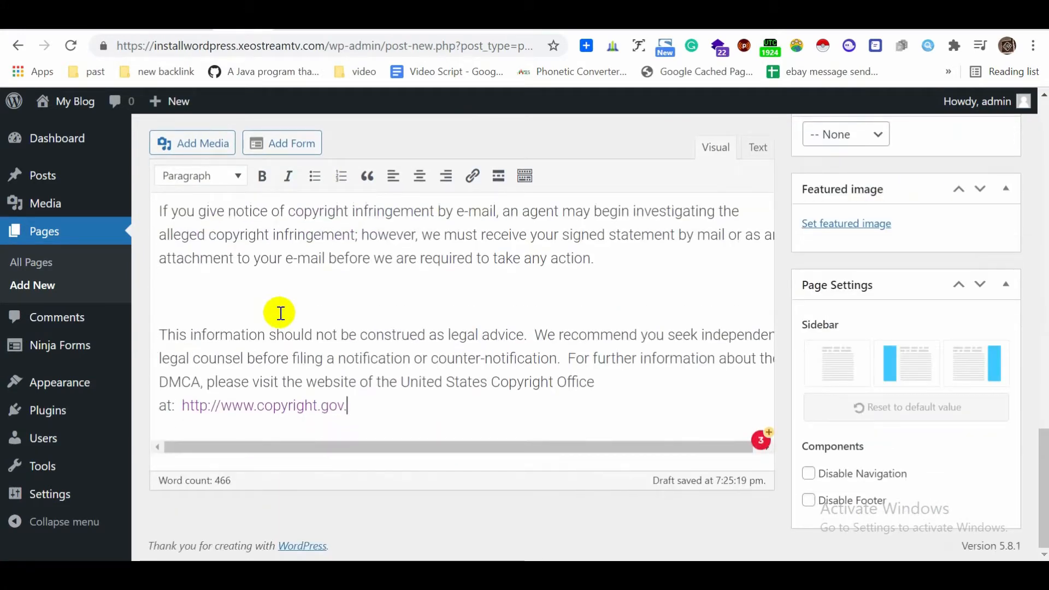
scroll(280, 313, up, 10)
scroll(279, 312, up, 10)
scroll(300, 336, down, 2)
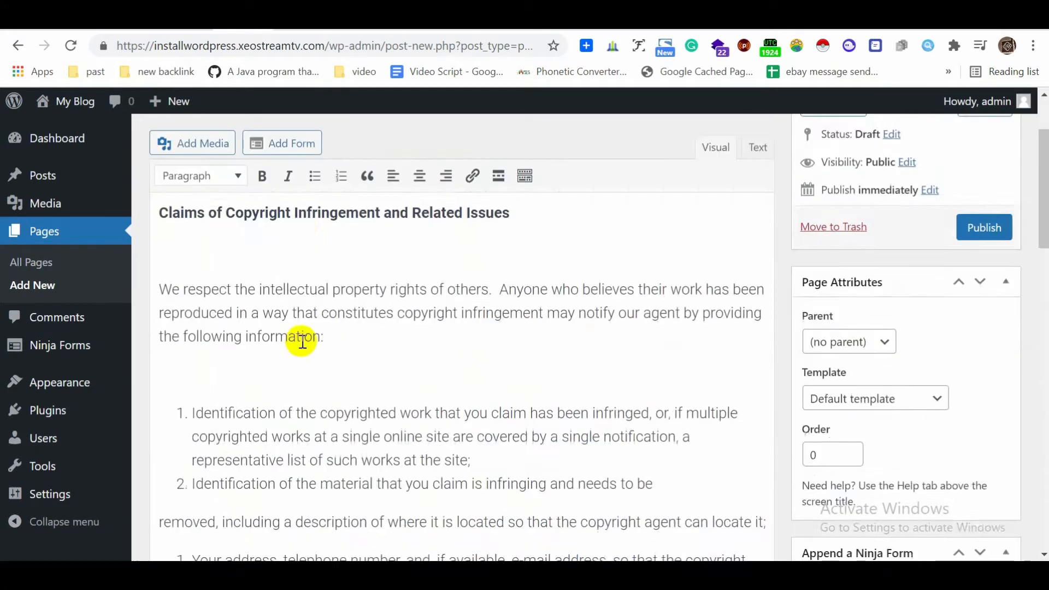
scroll(1011, 376, up, 2)
click(985, 343)
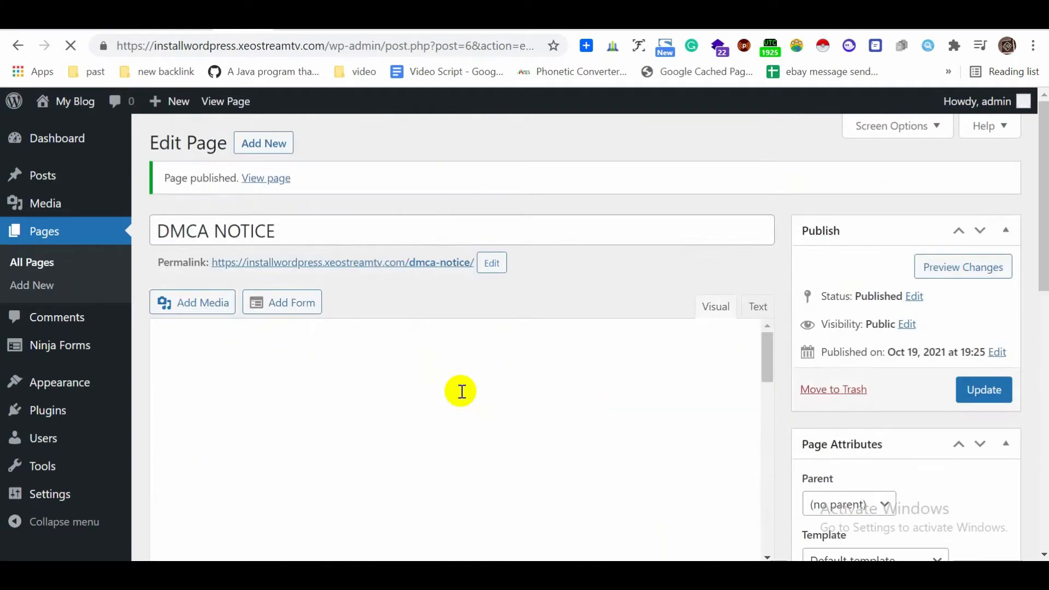
scroll(697, 335, down, 15)
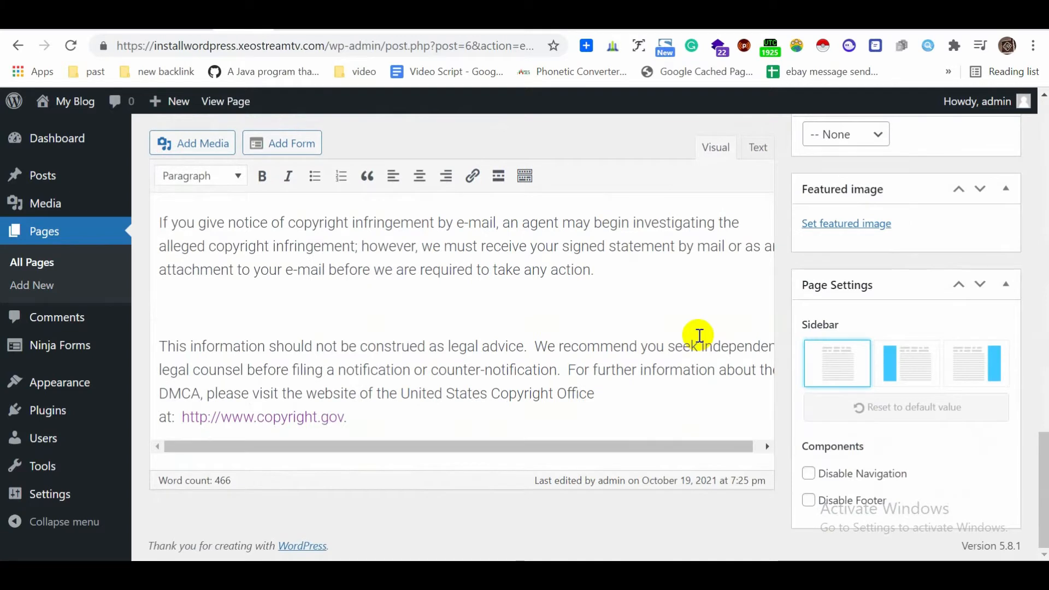
Step: Add a new page titled "privacy policy" and paste the copied privacy policy text as its body
click(32, 287)
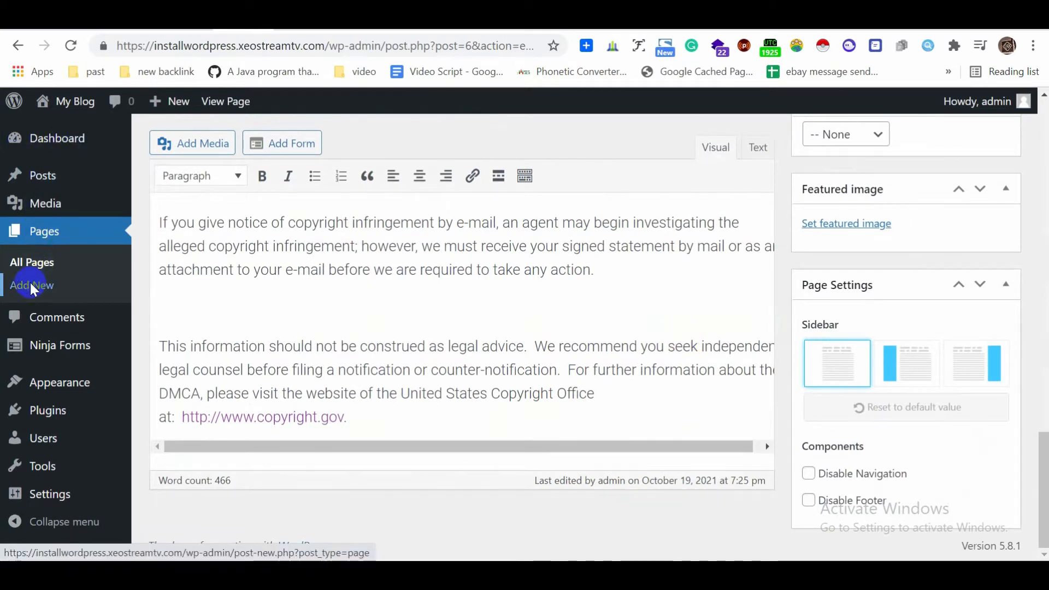
text(privacy-policy)
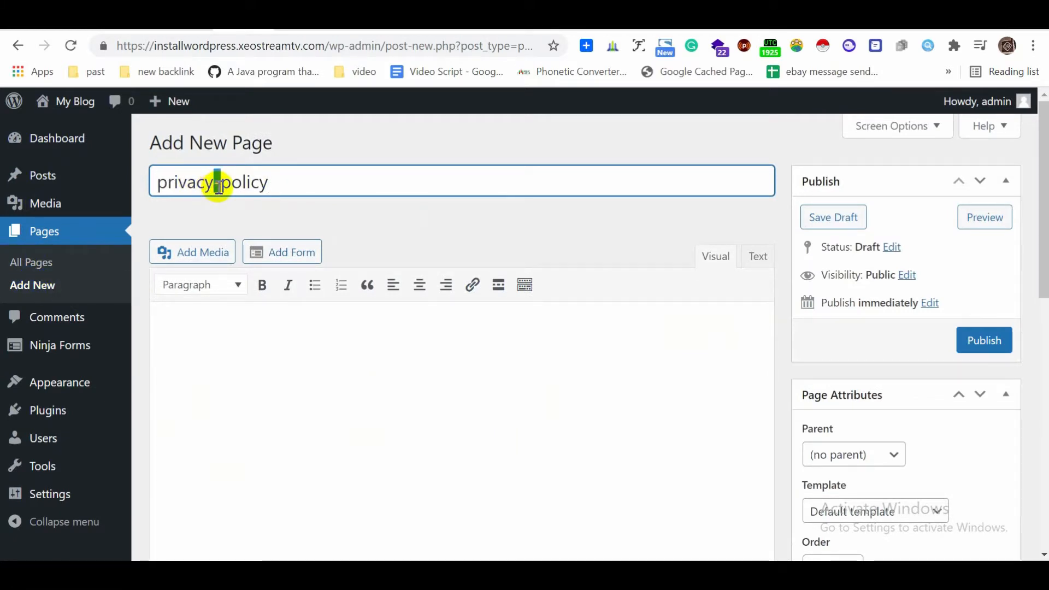
scroll(206, 230, down, 1)
click(215, 279)
right_click(215, 278)
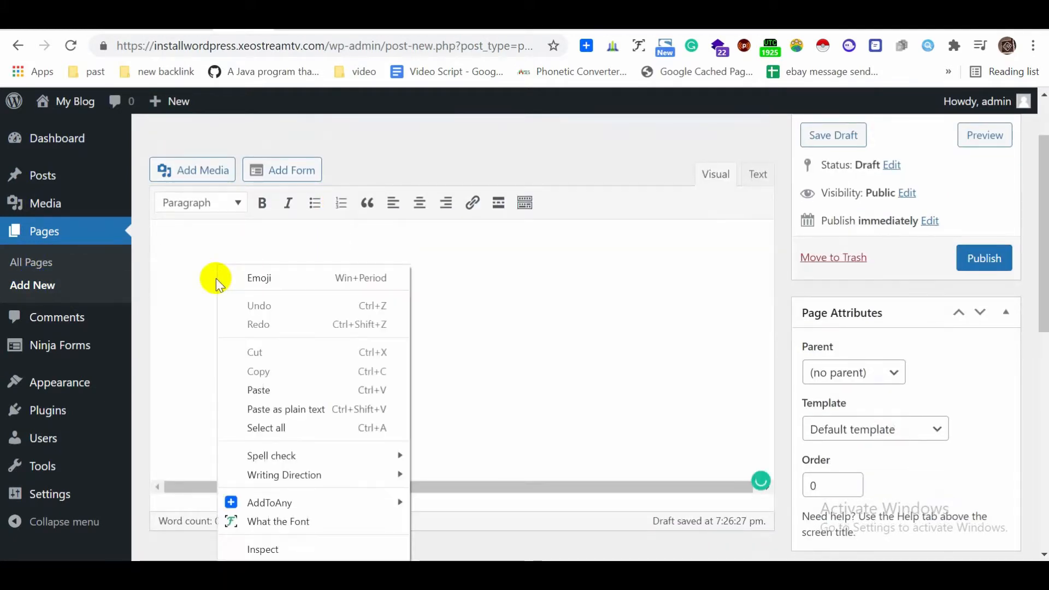
click(262, 389)
scroll(305, 352, up, 1)
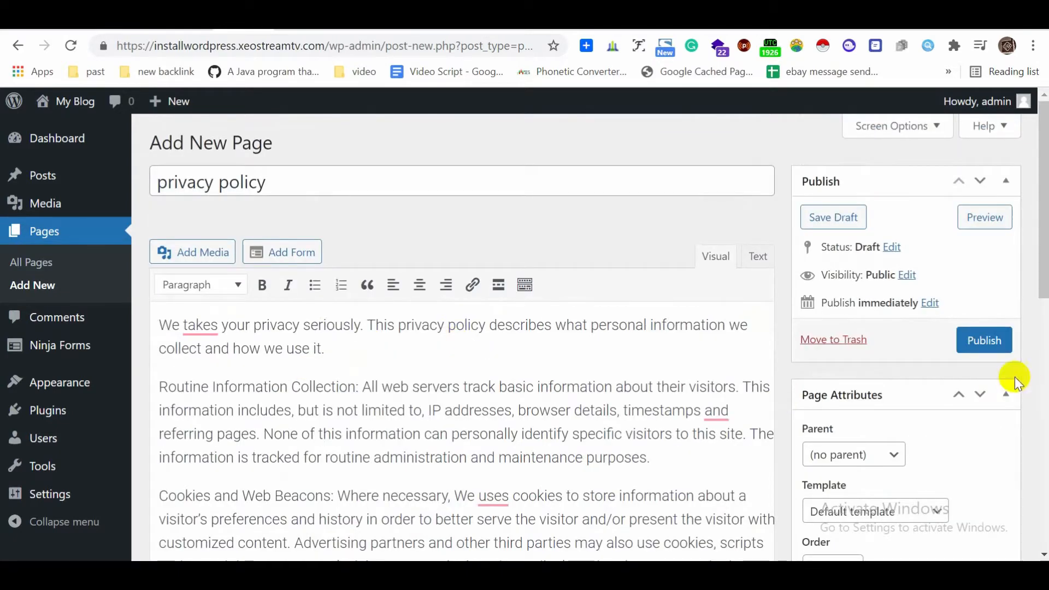
Step: Publish the privacy policy page and look through its body text
click(978, 341)
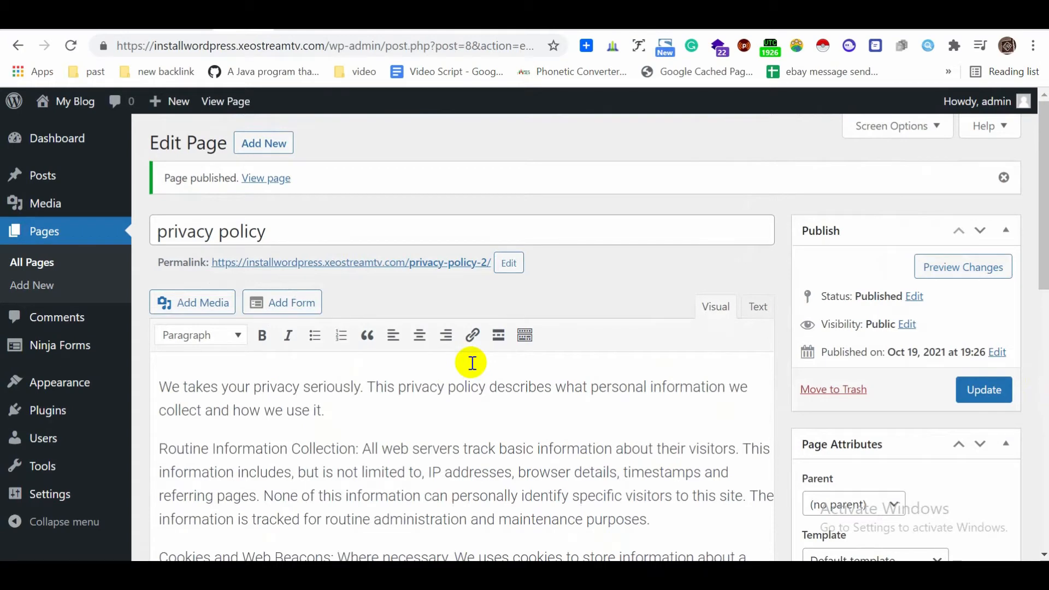
scroll(473, 363, down, 7)
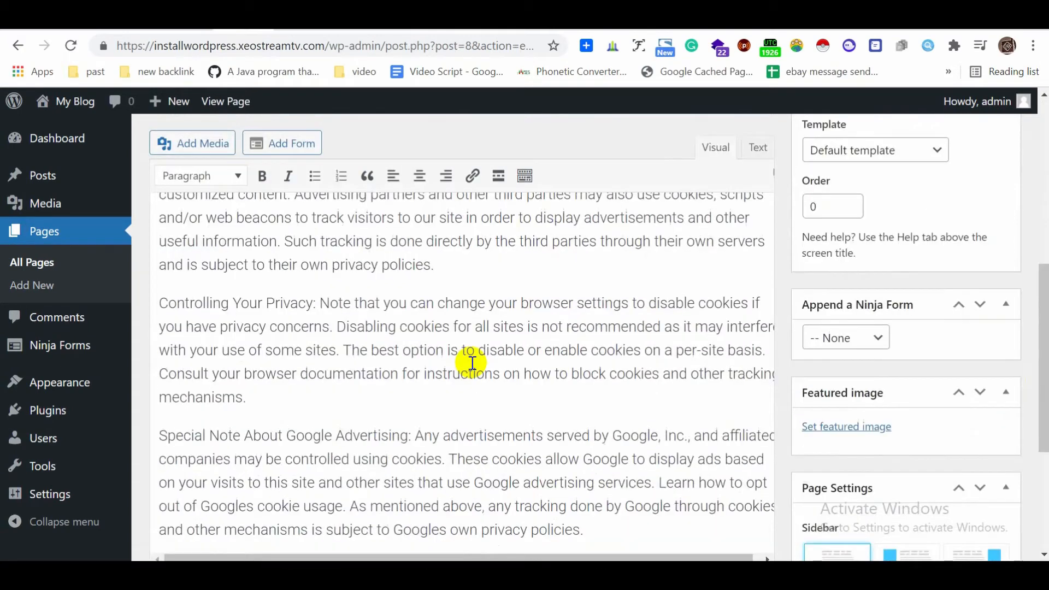
scroll(472, 363, up, 7)
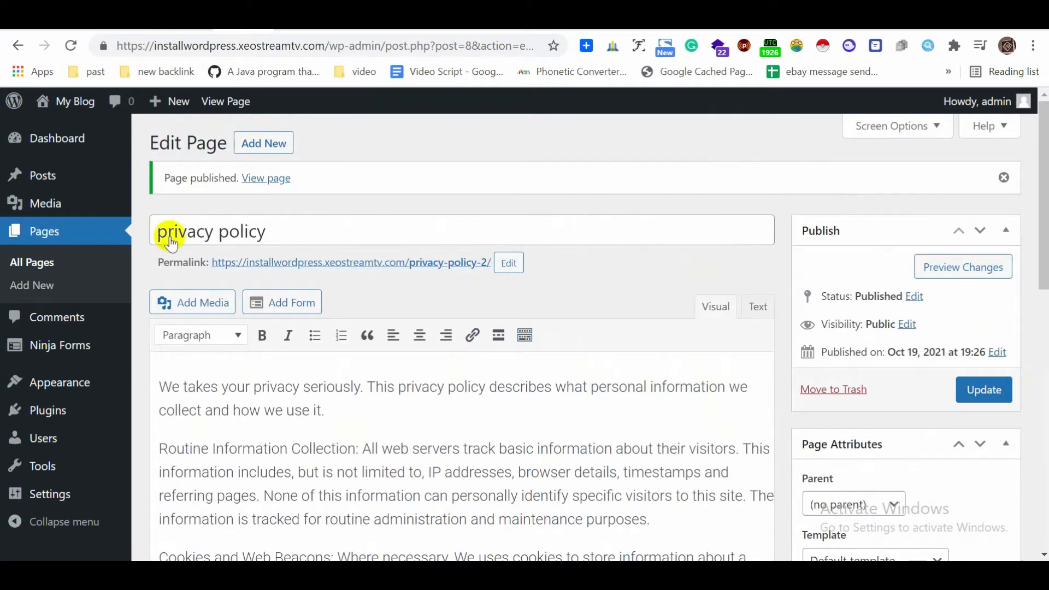
Step: Add a new page titled "contact us" and publish it with an empty body
click(41, 296)
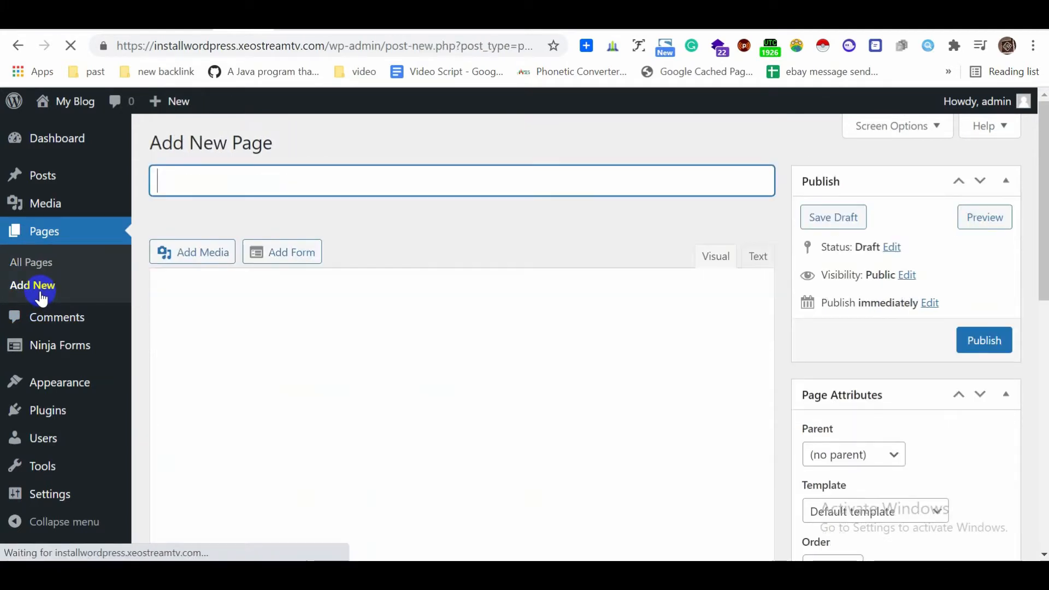
text(contact-us)
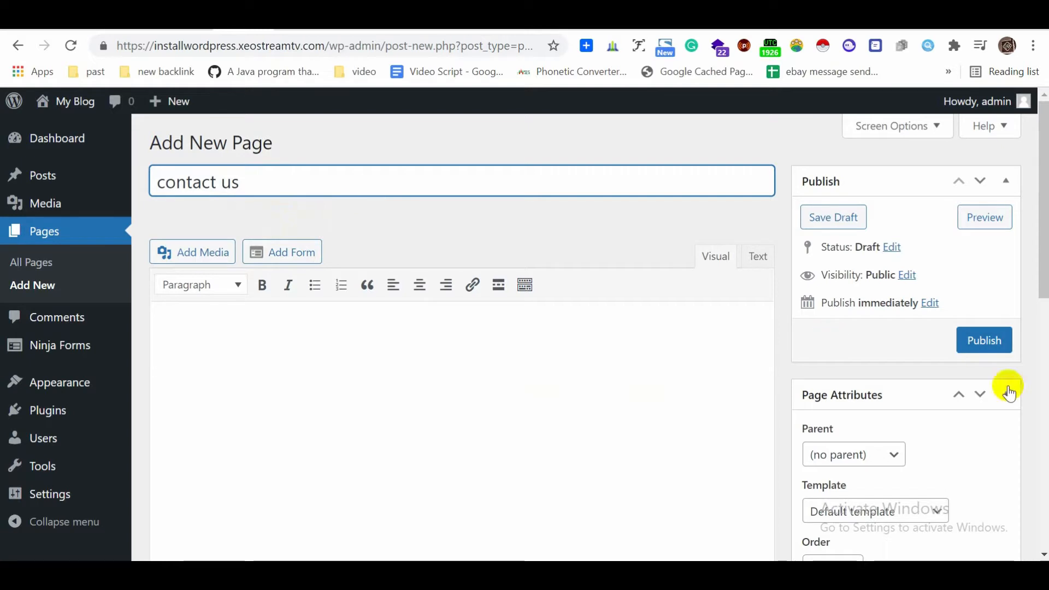
click(986, 343)
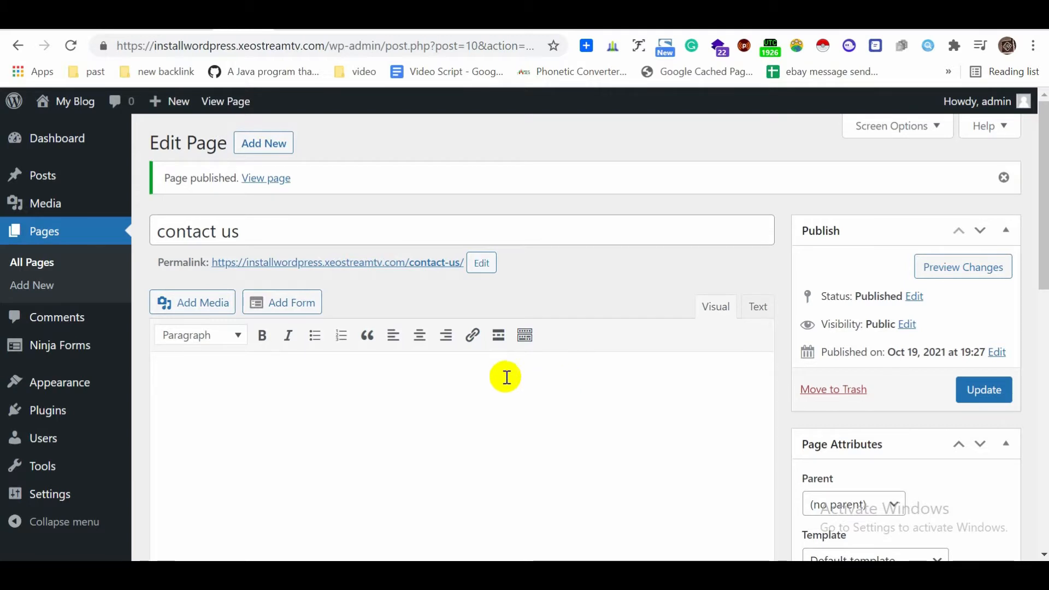
scroll(363, 379, down, 3)
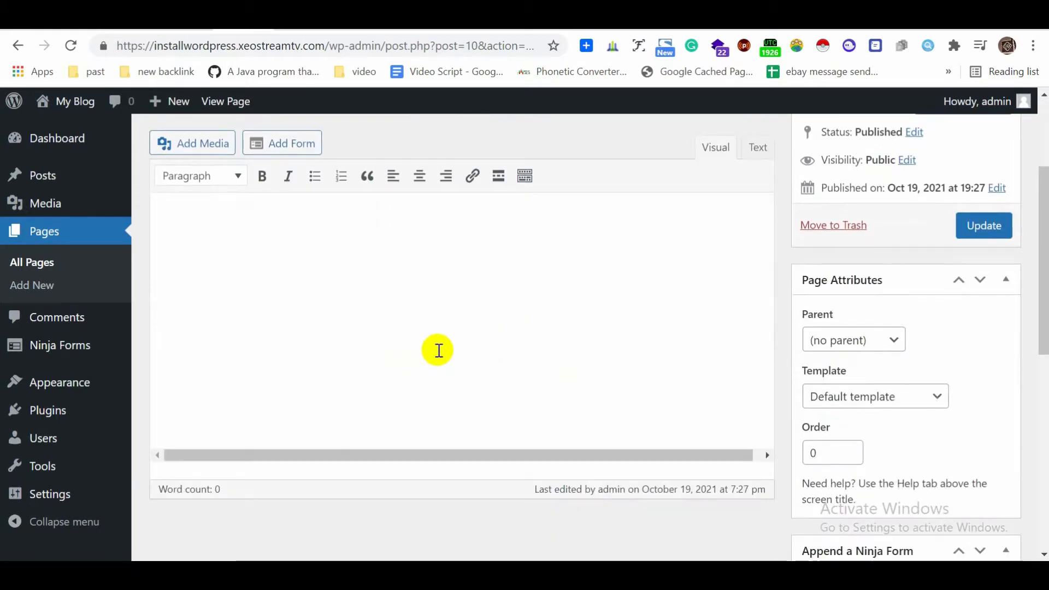
scroll(438, 350, up, 3)
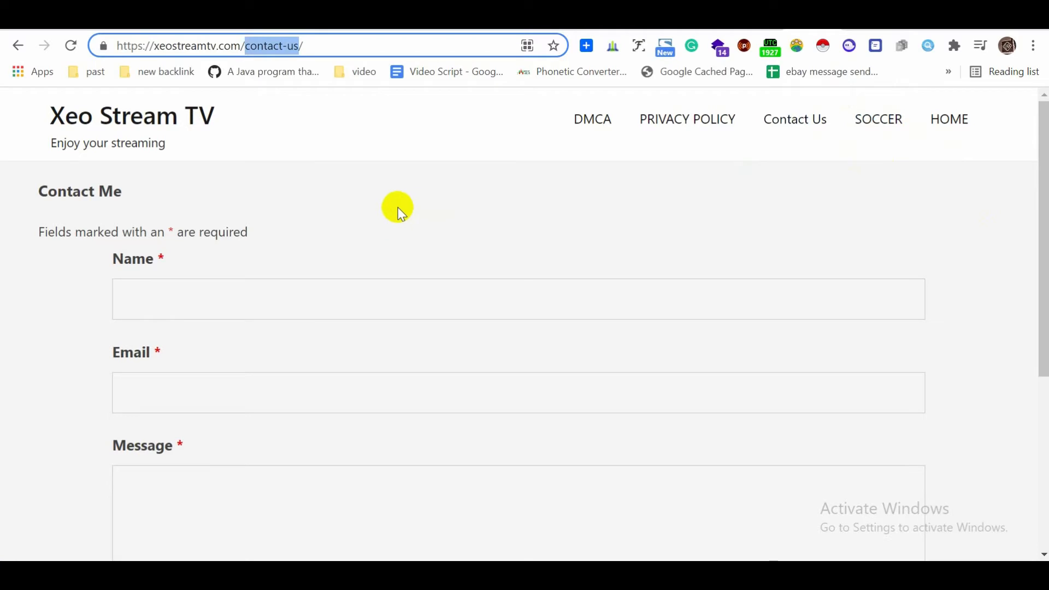
Step: Add a new page titled "Soccer" and publish it with an empty body
click(245, 20)
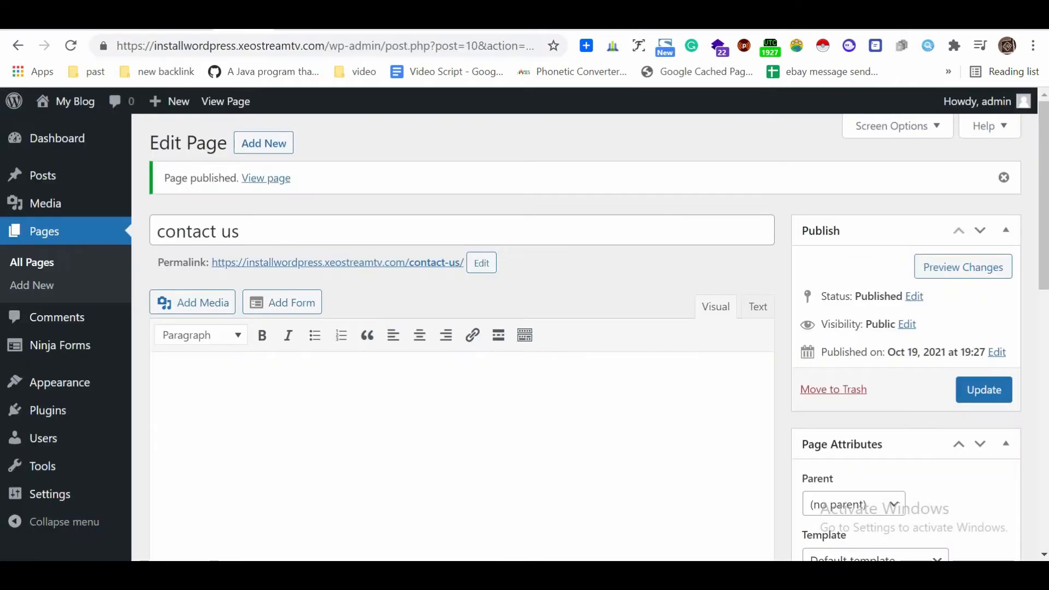
click(42, 295)
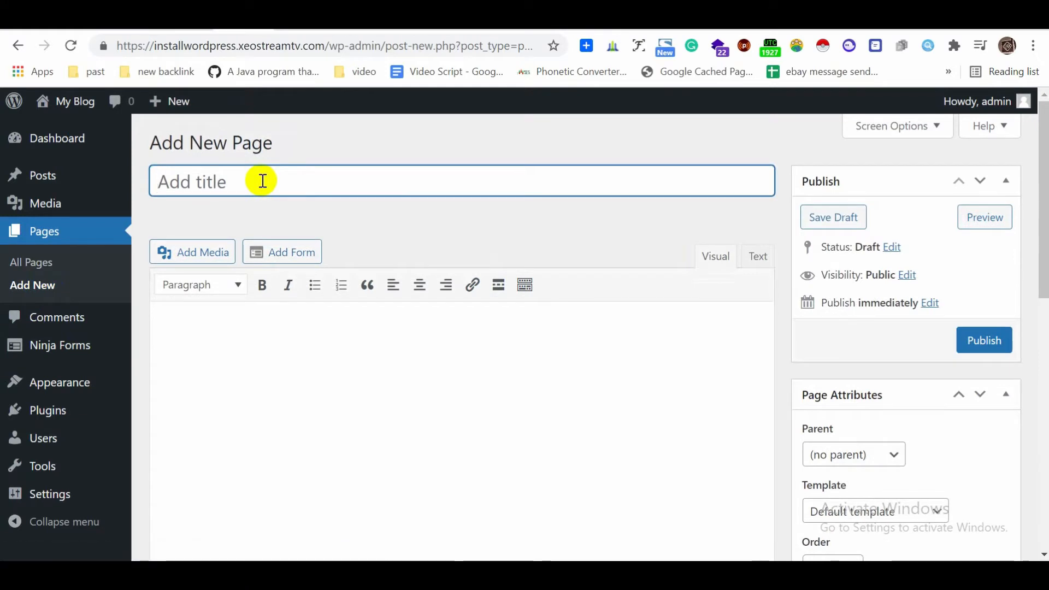
text(s)
text(Soccer)
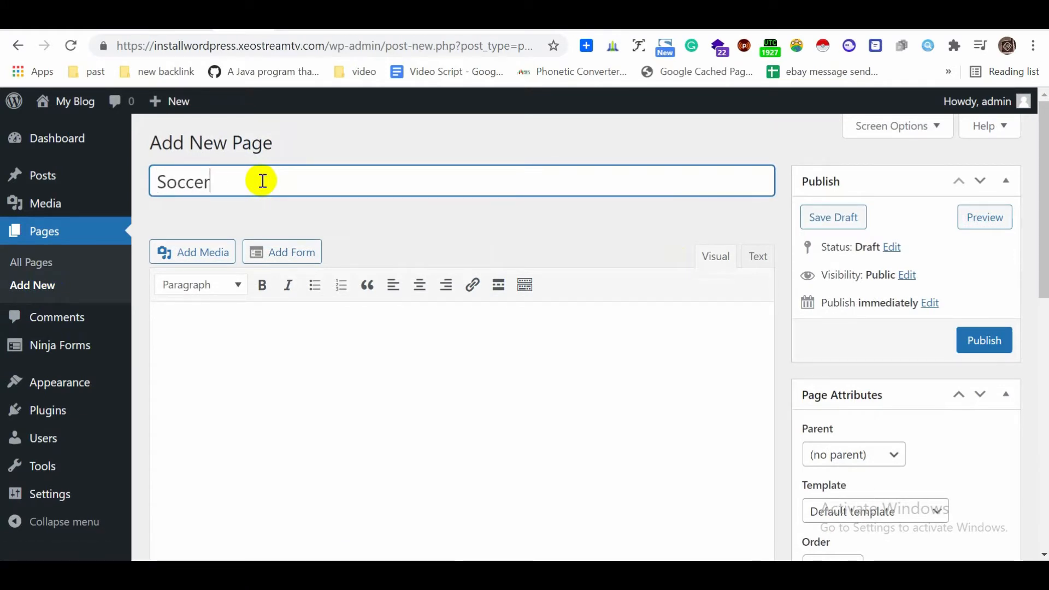
click(982, 340)
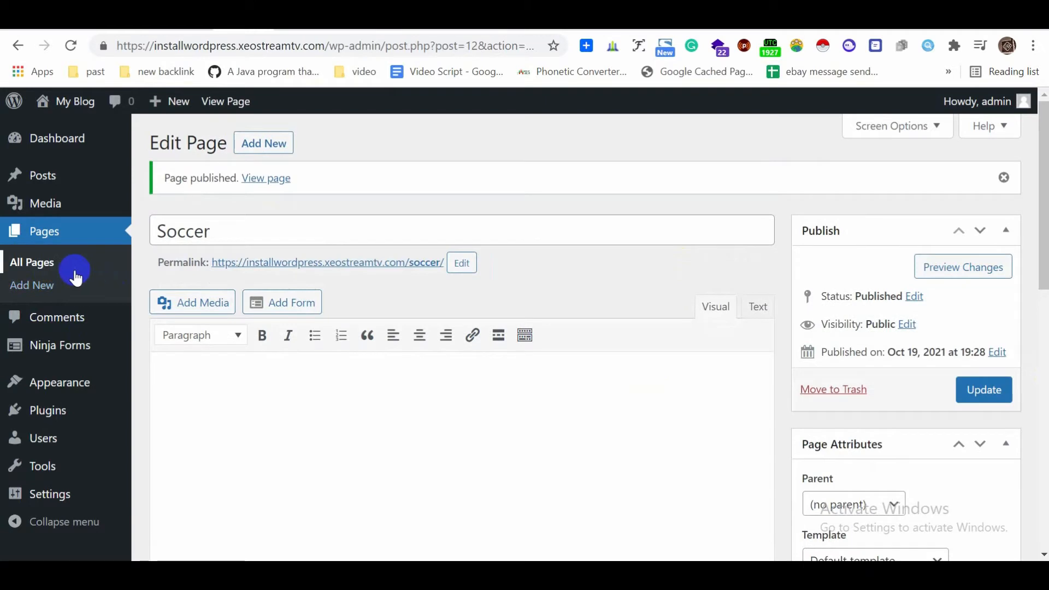
Step: Add and publish two more empty pages, one titled "Boxing" and one titled "Nfl"
click(33, 286)
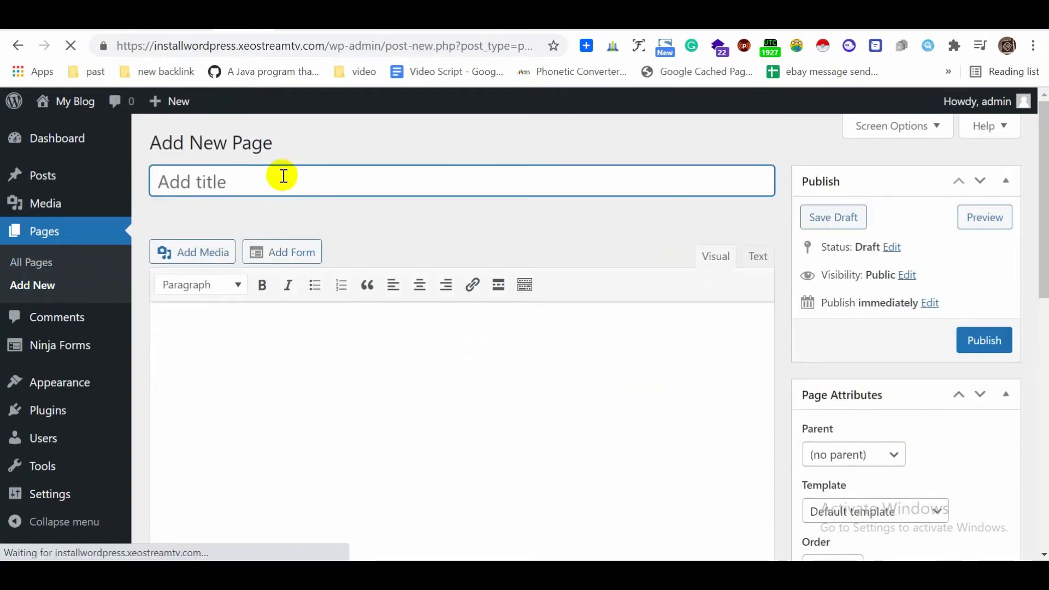
text(Boxing)
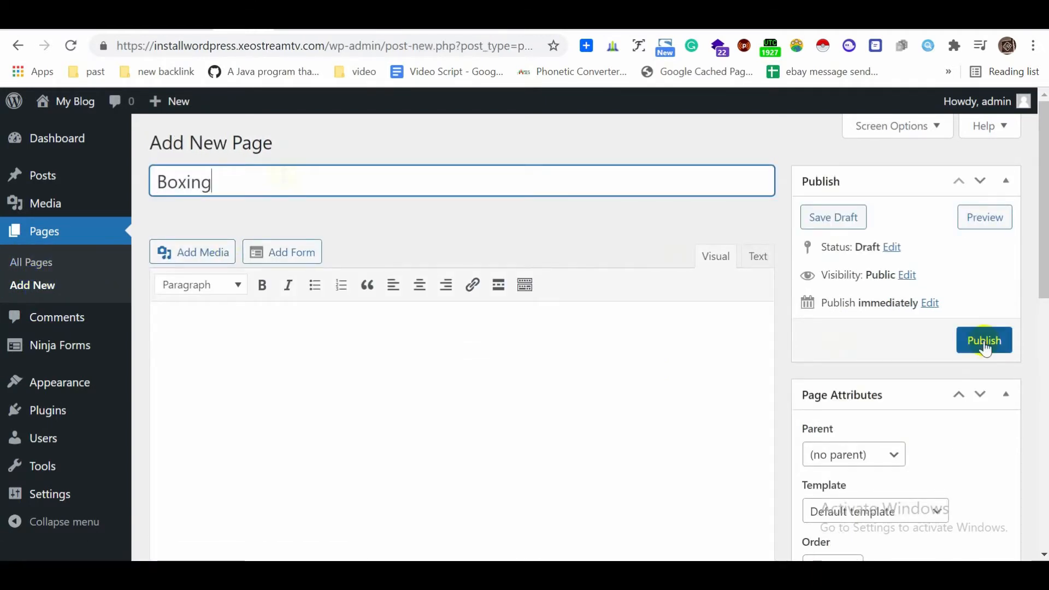
click(984, 341)
click(14, 286)
text(Nfl)
click(984, 340)
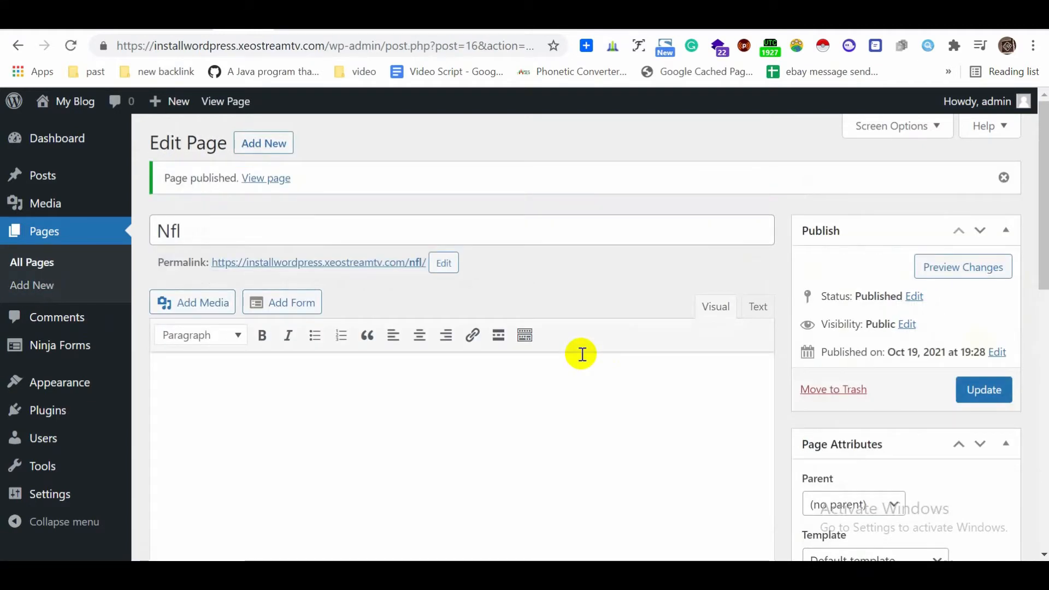
Step: Add and publish two more empty pages, one titled "Ncaa" and one titled "Ufc"
click(106, 294)
text(Ncaa)
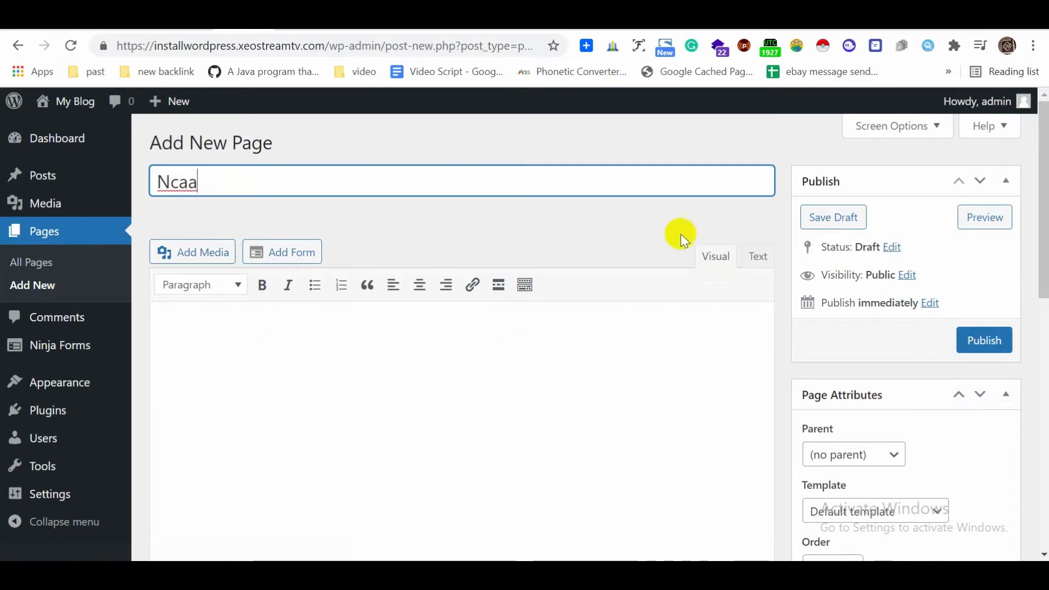
click(984, 340)
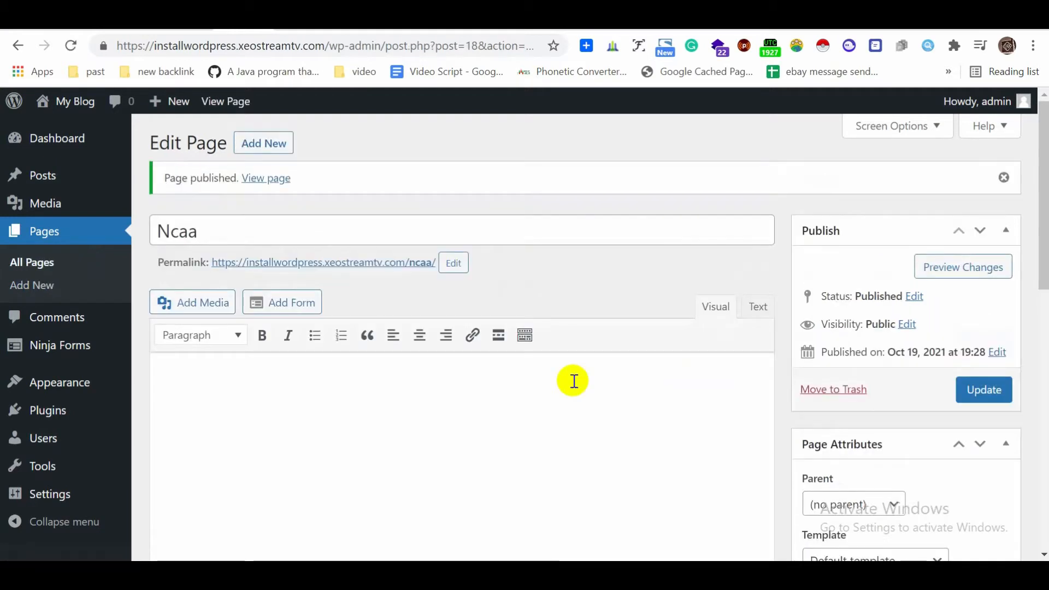
click(262, 143)
text(Nfl)
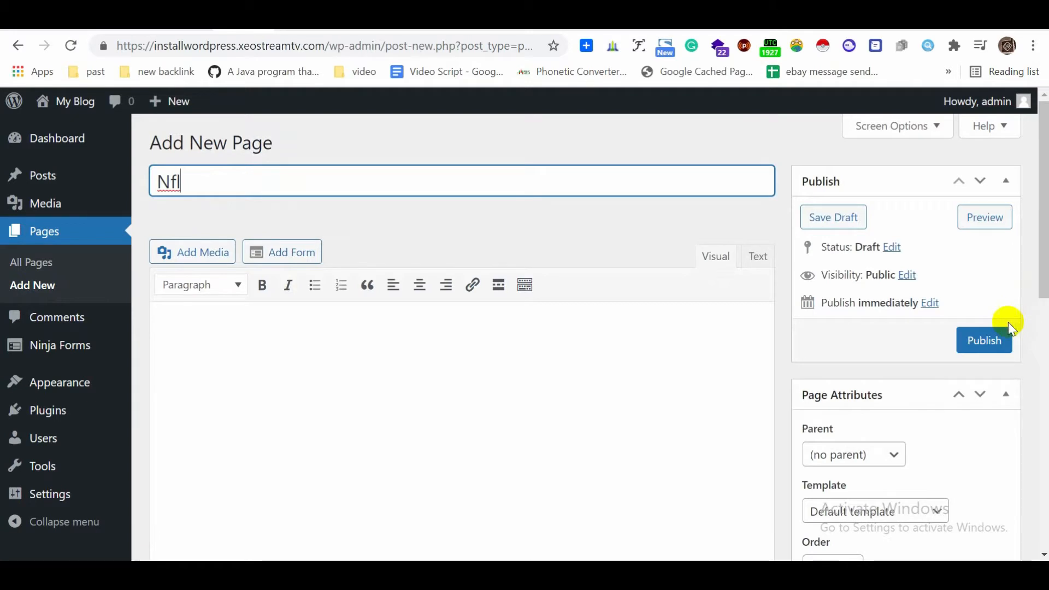
click(978, 339)
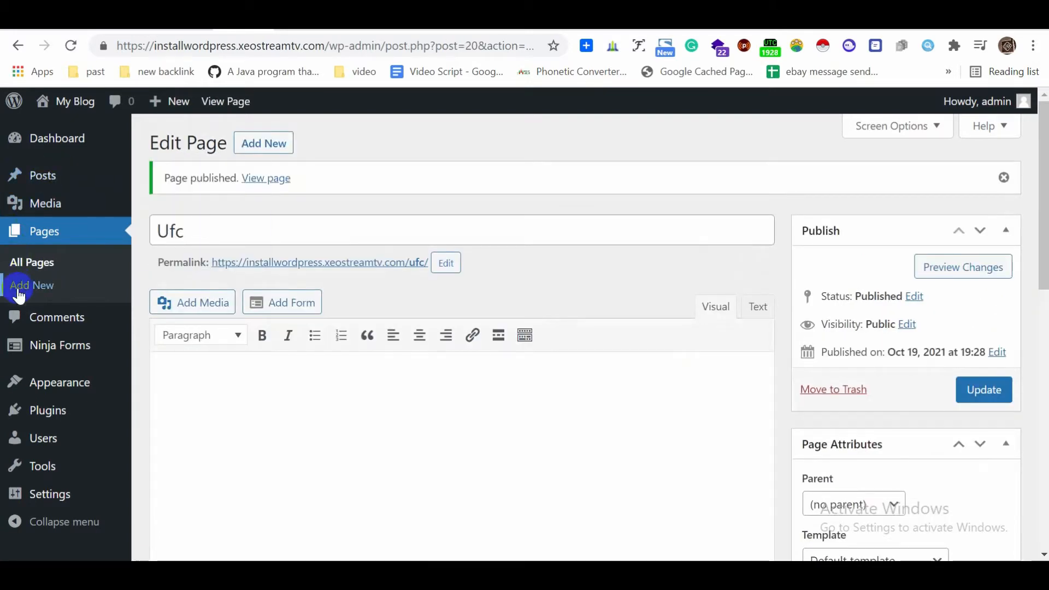
Step: Move the draft Privacy Policy page and the Sample Page to the trash with a bulk action on the list of all pages
click(36, 268)
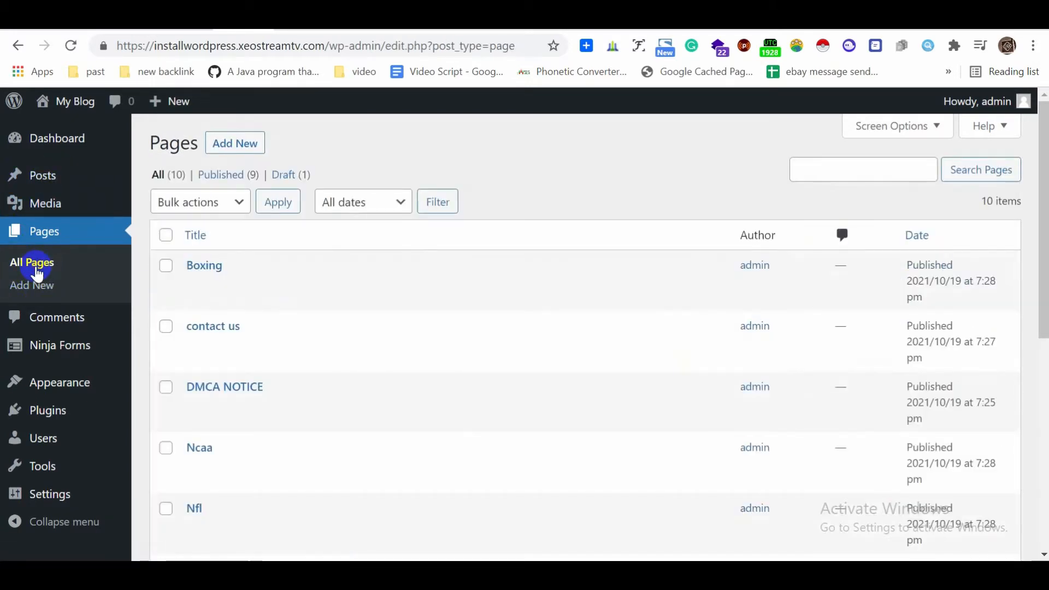
scroll(721, 335, down, 5)
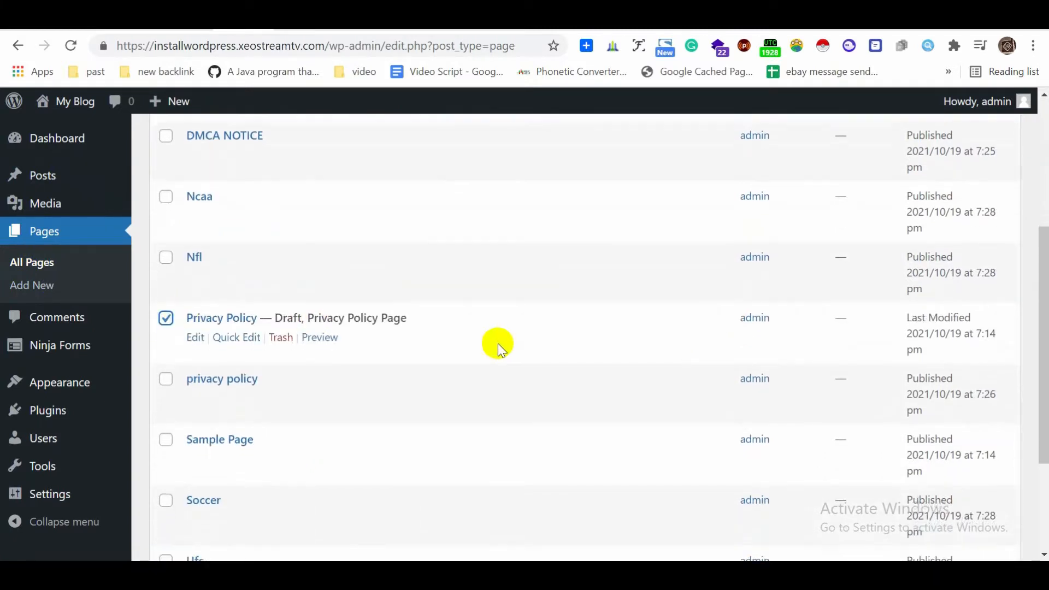
scroll(497, 343, down, 3)
click(165, 281)
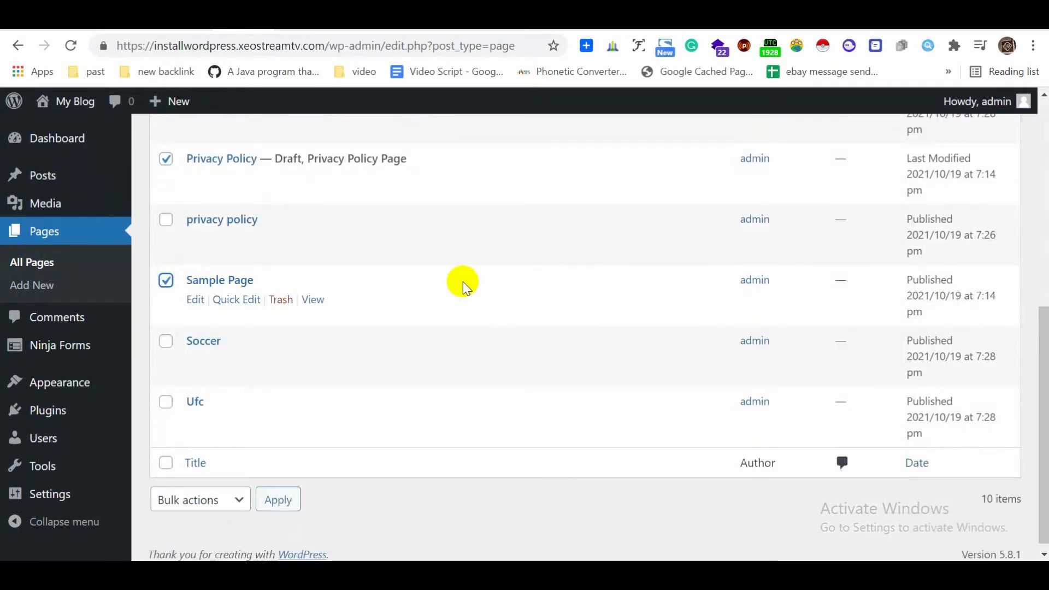
scroll(398, 281, down, 1)
scroll(398, 284, up, 7)
scroll(397, 282, up, 1)
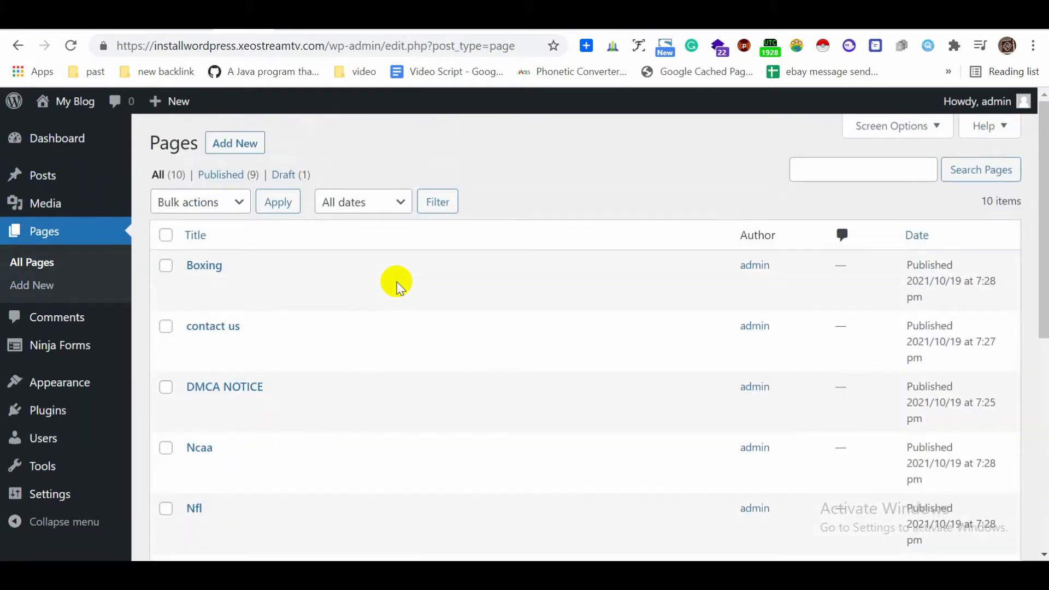
click(235, 201)
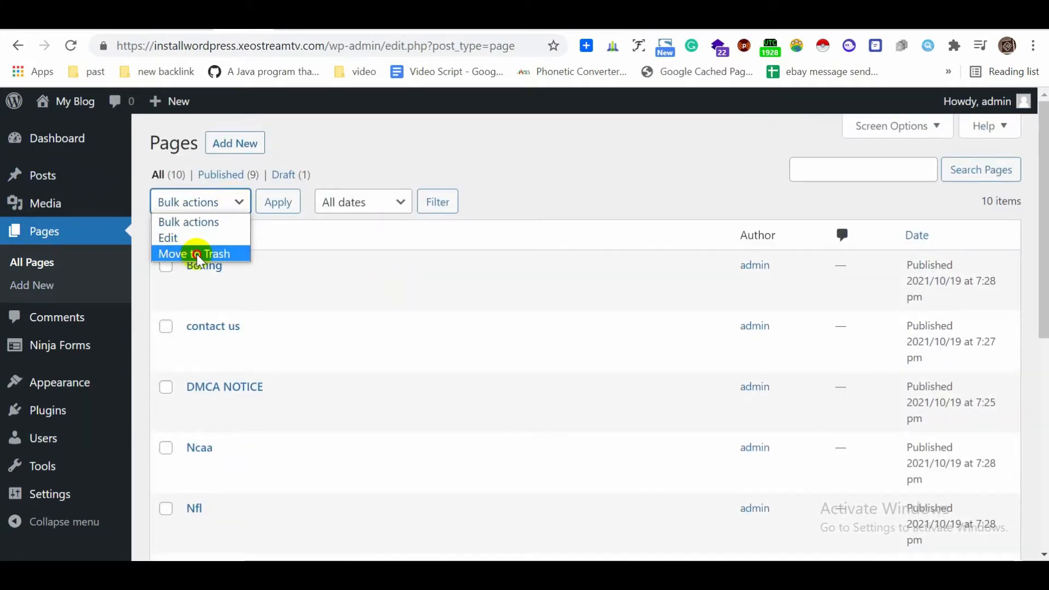
click(218, 254)
click(277, 202)
scroll(733, 225, down, 5)
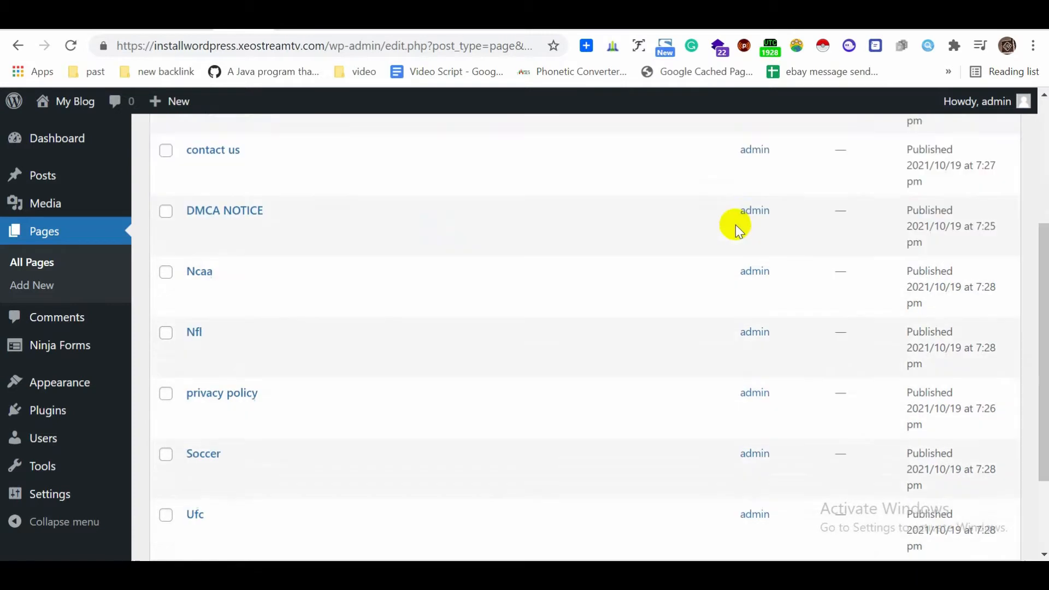
scroll(733, 225, up, 6)
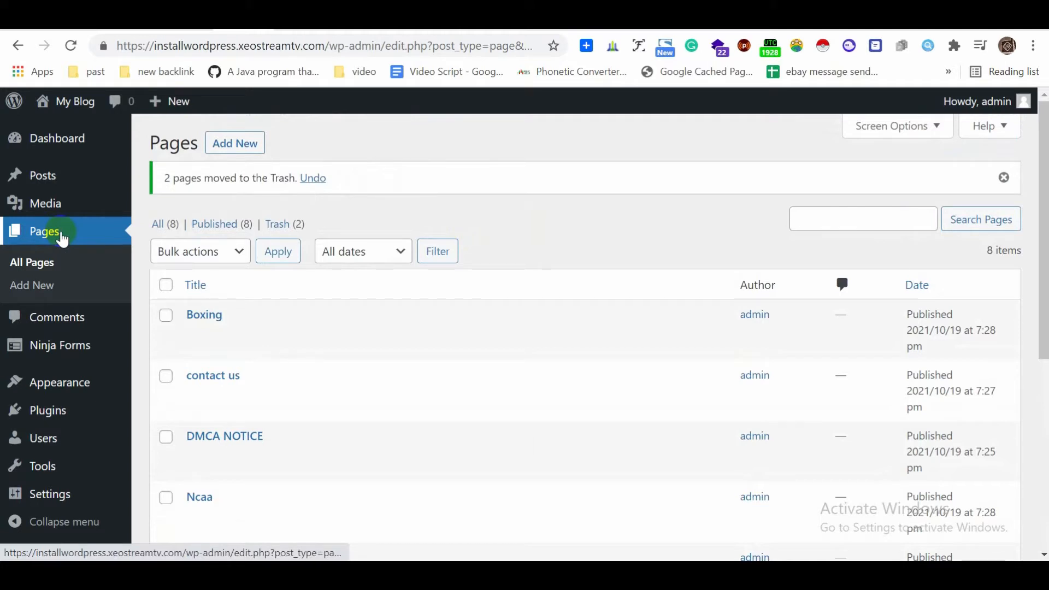
Step: Create a navigation menu named MAIN and assign it to the Primary Menu display location
scroll(86, 229, down, 5)
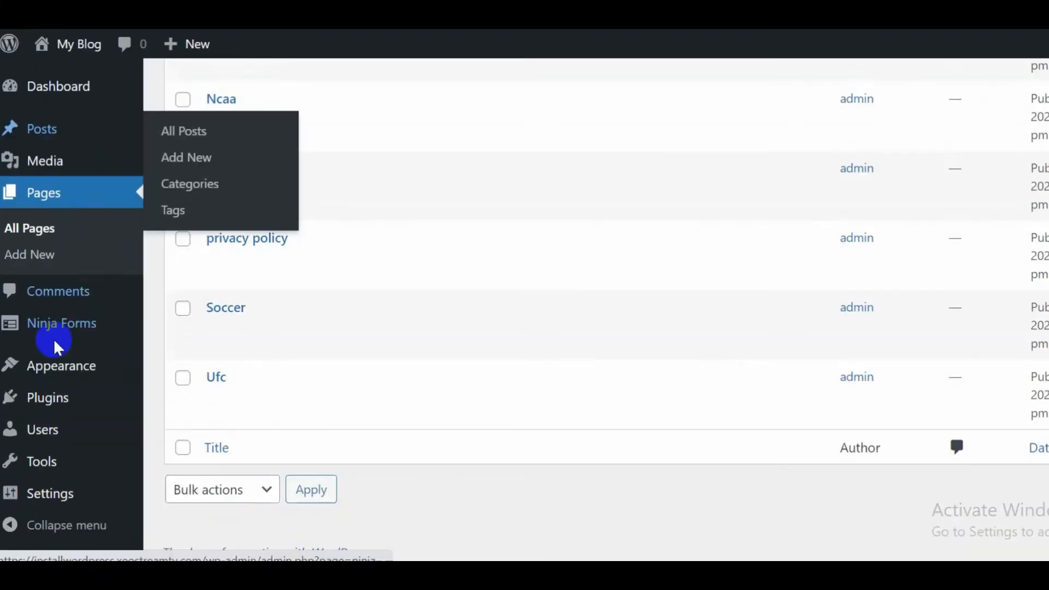
mouse_move(55, 366)
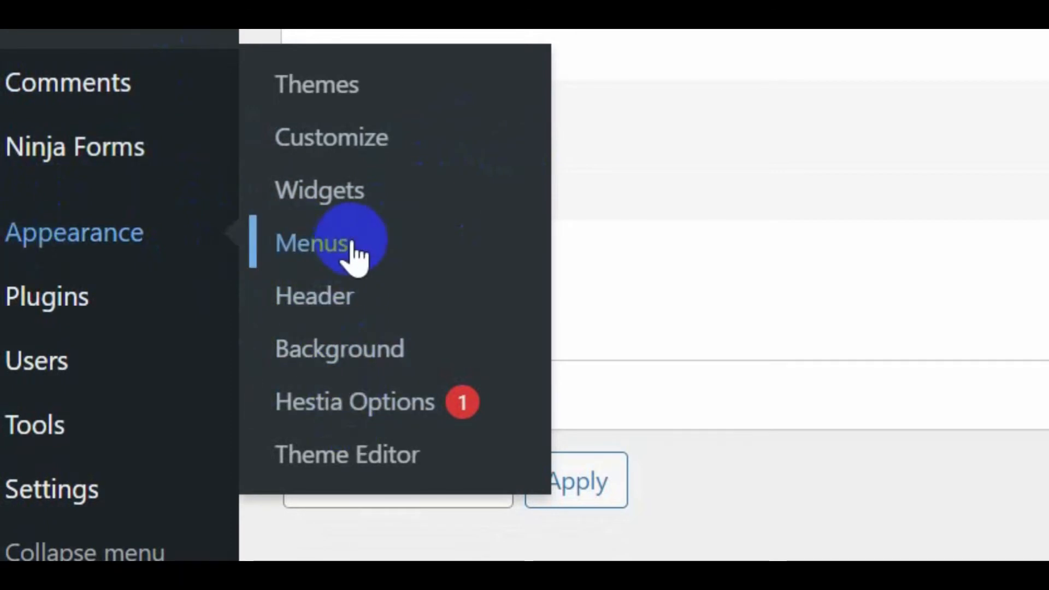
click(331, 247)
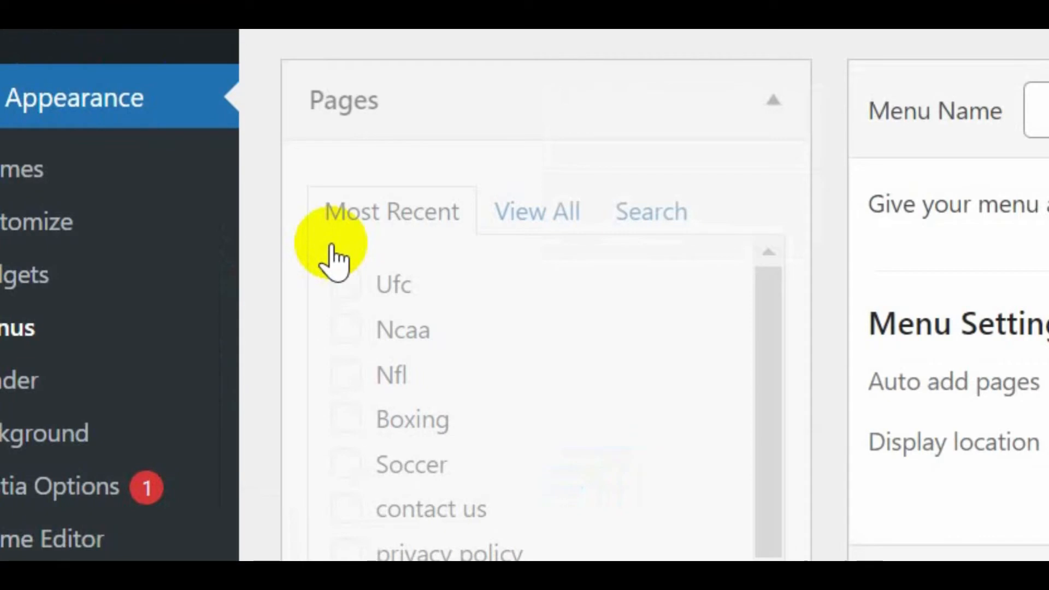
scroll(264, 241, down, 2)
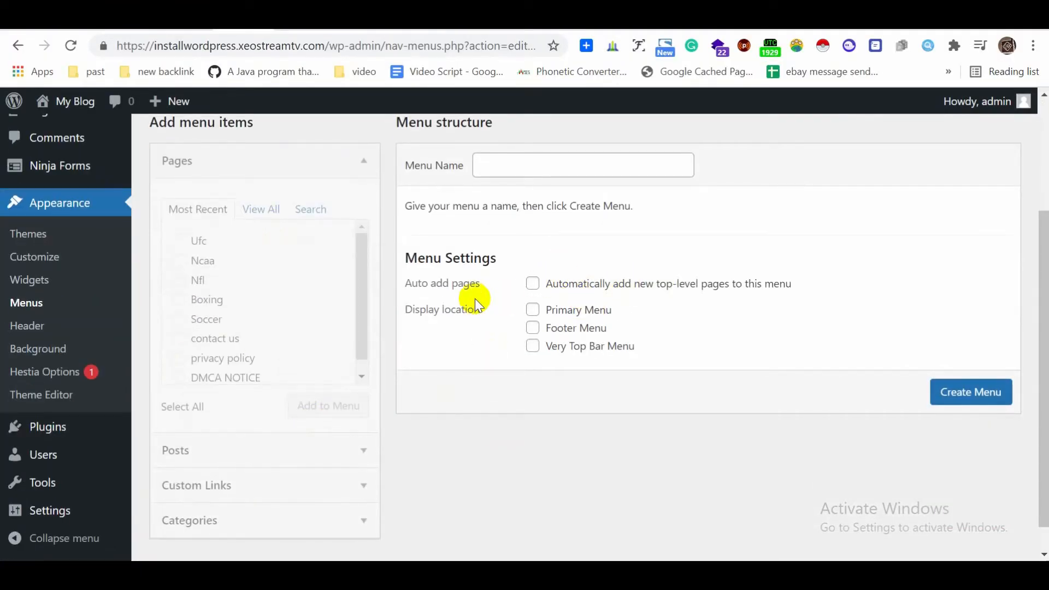
scroll(475, 301, up, 2)
scroll(722, 304, down, 2)
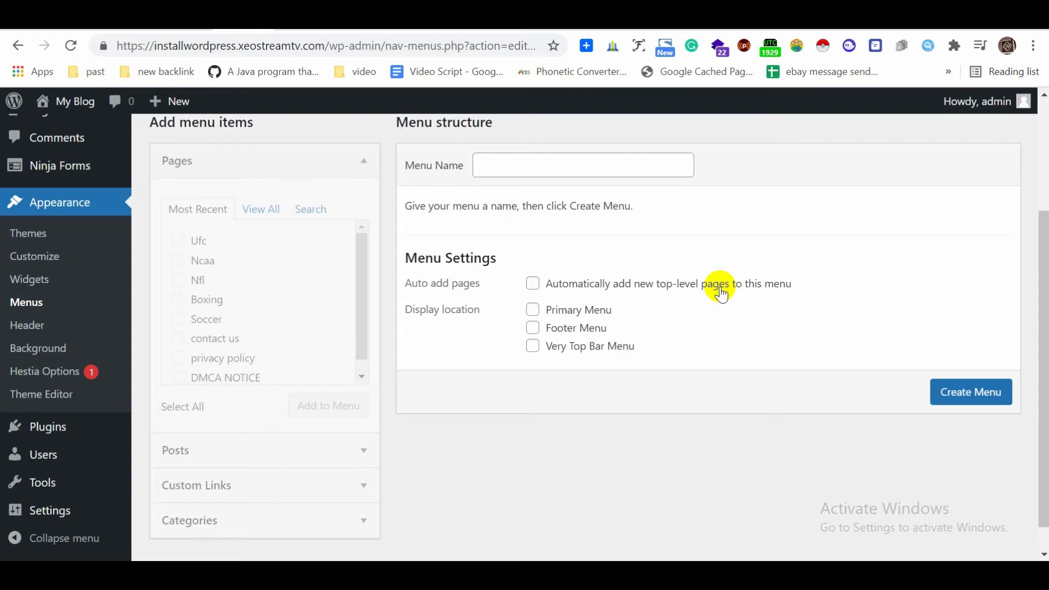
scroll(720, 287, up, 3)
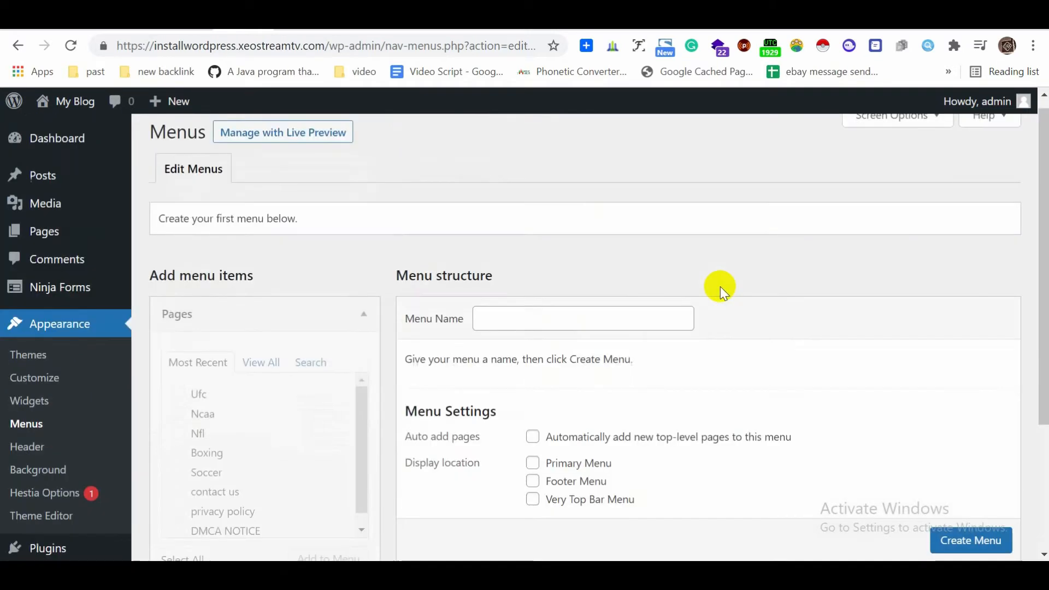
scroll(721, 287, down, 2)
click(539, 247)
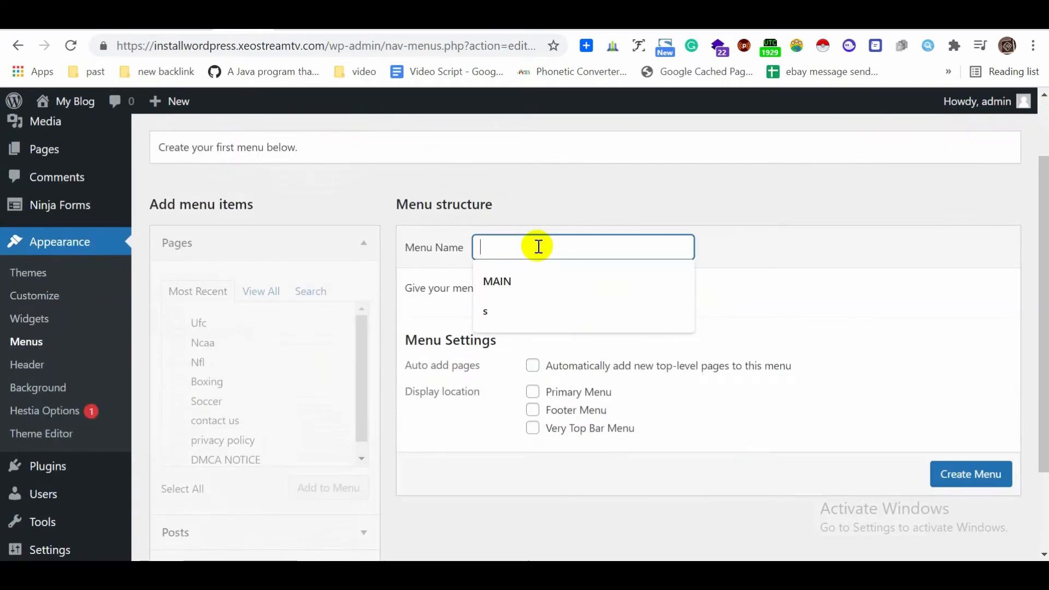
click(501, 283)
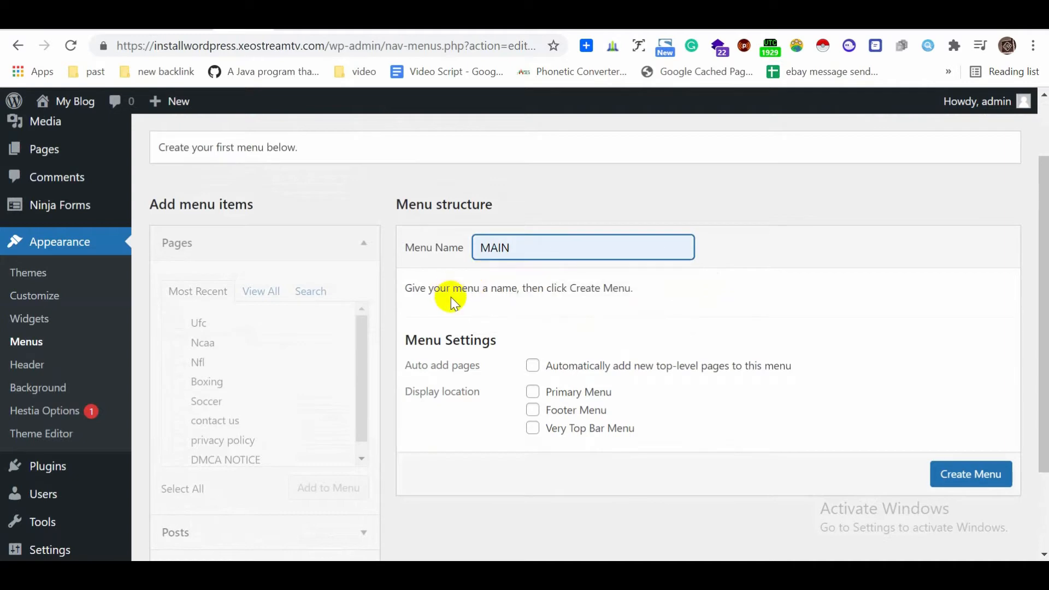
scroll(426, 273, down, 1)
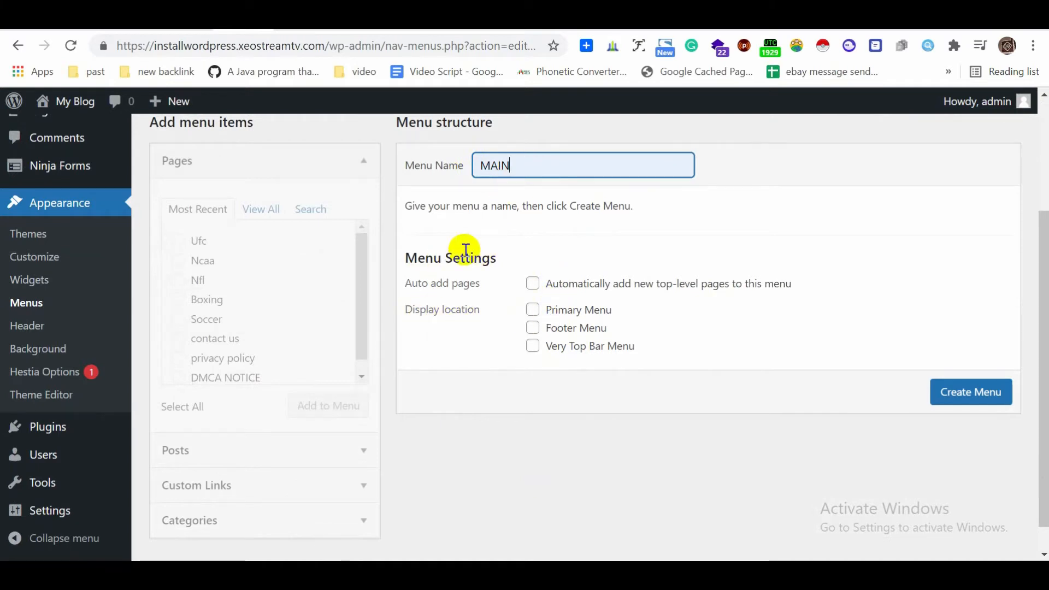
click(535, 311)
click(968, 397)
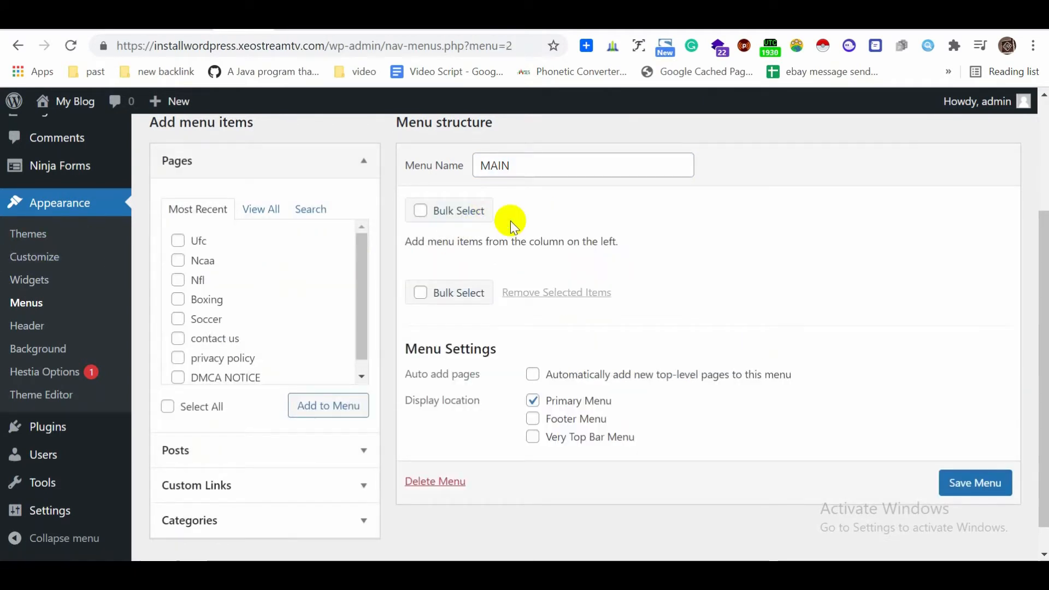
Step: Add the Ufc, Ncaa, Nfl, Boxing, Soccer, contact us, privacy policy and DMCA NOTICE pages to the MAIN menu
scroll(569, 250, up, 3)
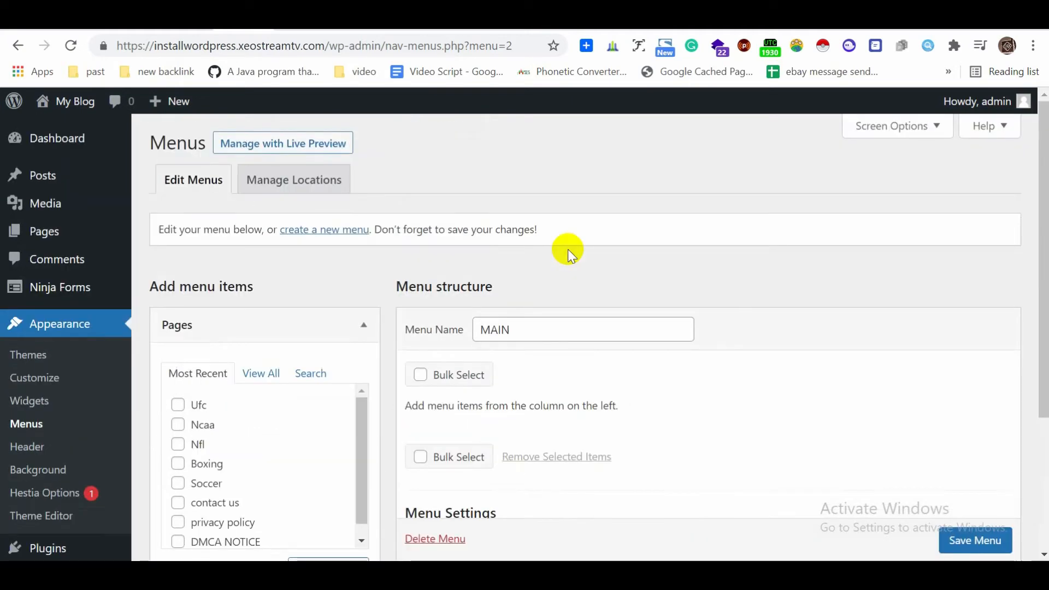
scroll(569, 249, down, 3)
scroll(363, 290, down, 1)
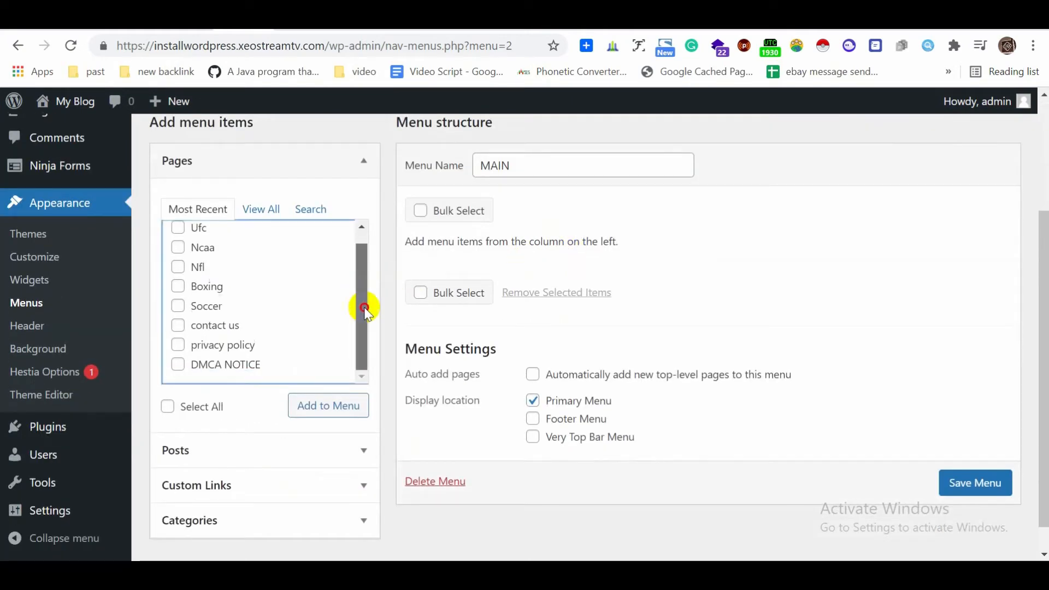
scroll(593, 293, down, 1)
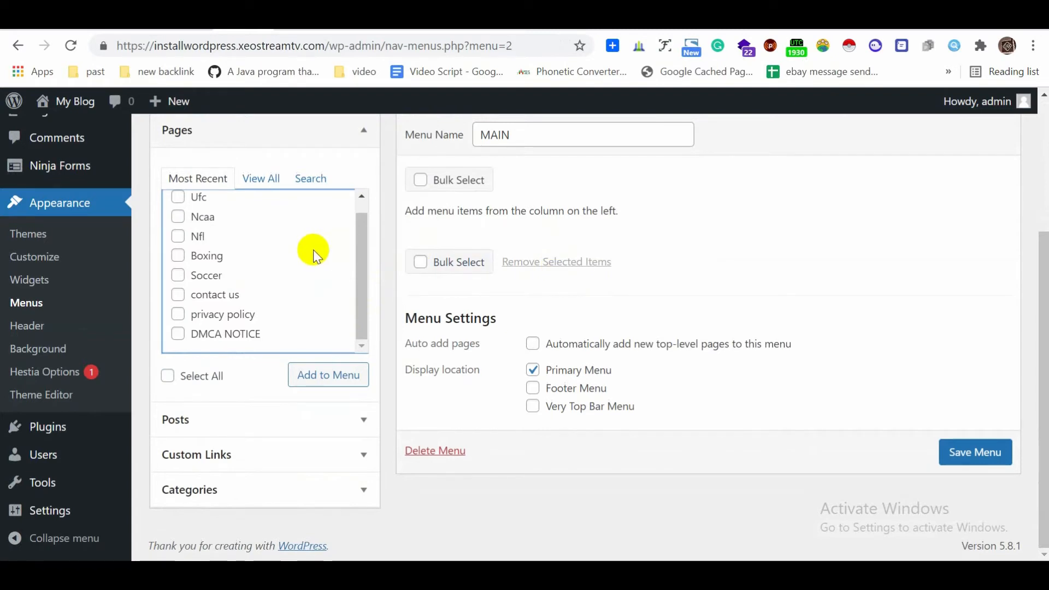
scroll(298, 251, up, 1)
scroll(282, 247, down, 1)
scroll(213, 290, up, 1)
click(178, 210)
click(177, 230)
click(178, 250)
click(177, 269)
click(177, 289)
click(177, 308)
click(178, 327)
click(177, 346)
click(314, 376)
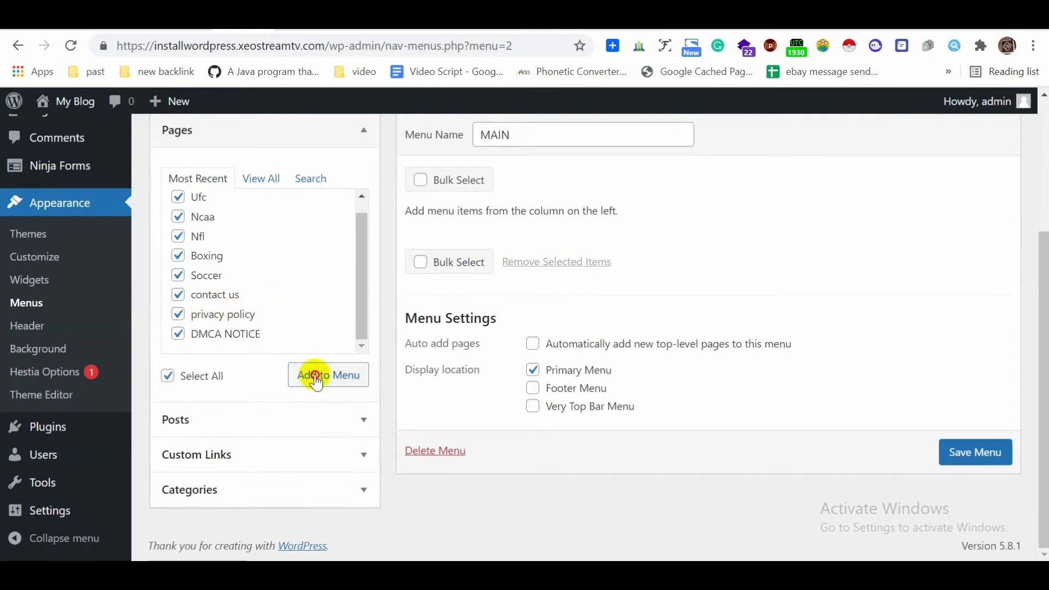
Step: Look through the MAIN menu's item order and its display settings
scroll(647, 237, down, 1)
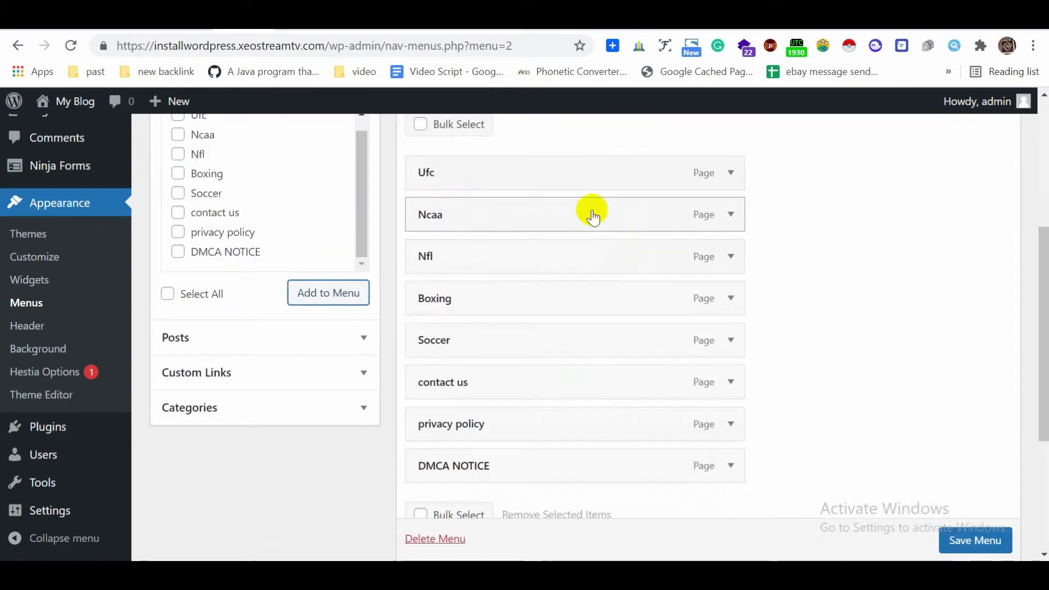
scroll(594, 214, up, 2)
scroll(593, 211, down, 5)
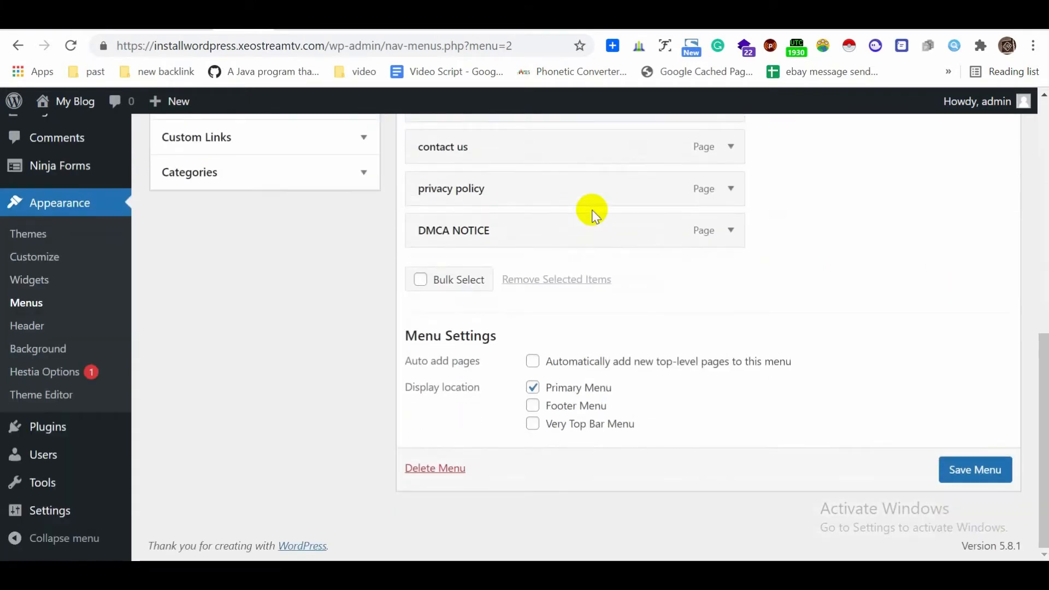
scroll(592, 211, up, 4)
scroll(612, 216, up, 1)
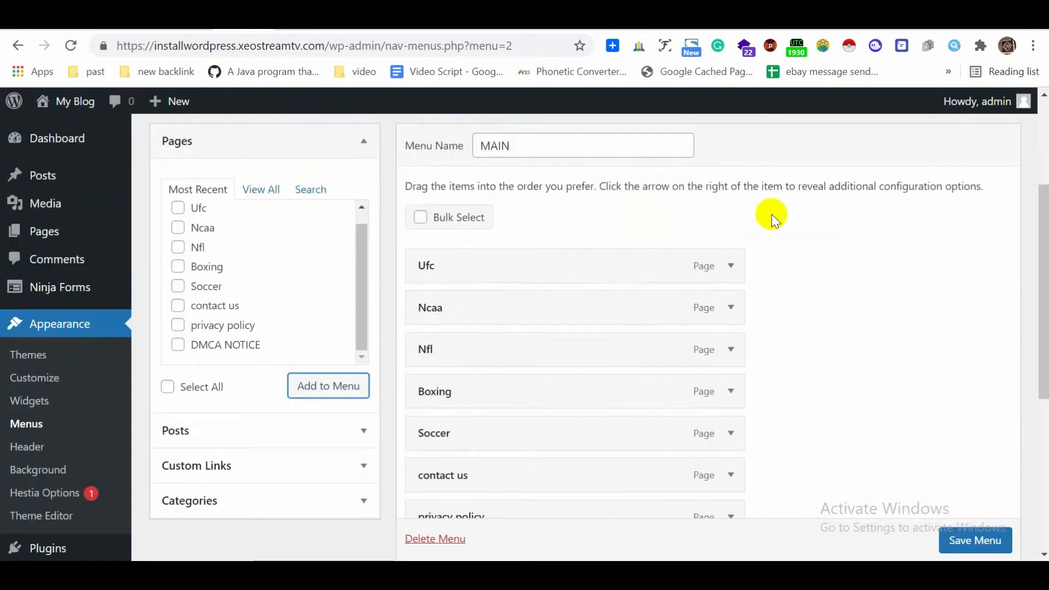
scroll(613, 219, down, 1)
scroll(607, 230, up, 1)
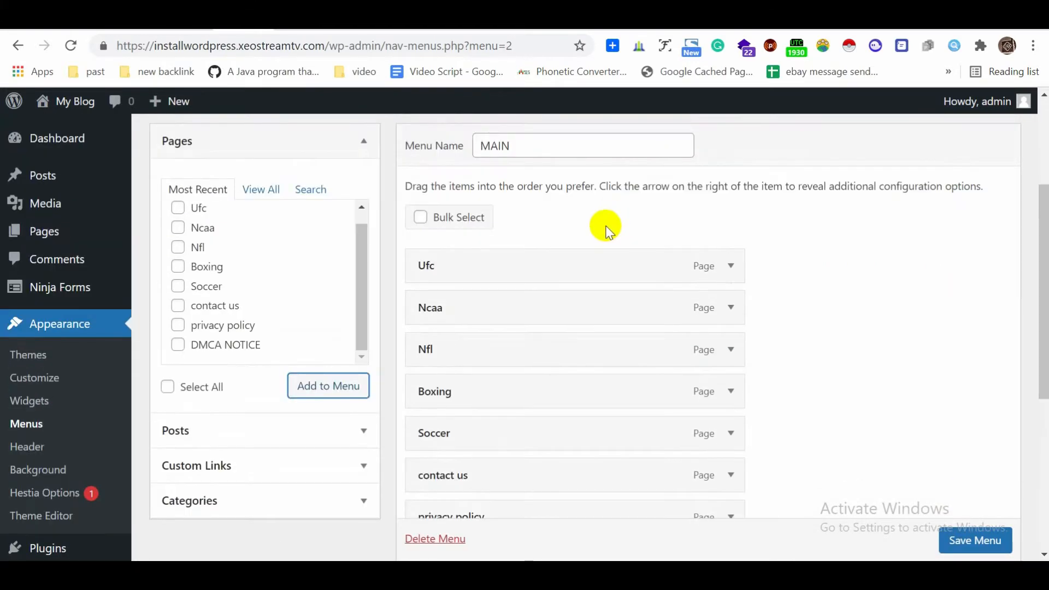
scroll(607, 229, down, 2)
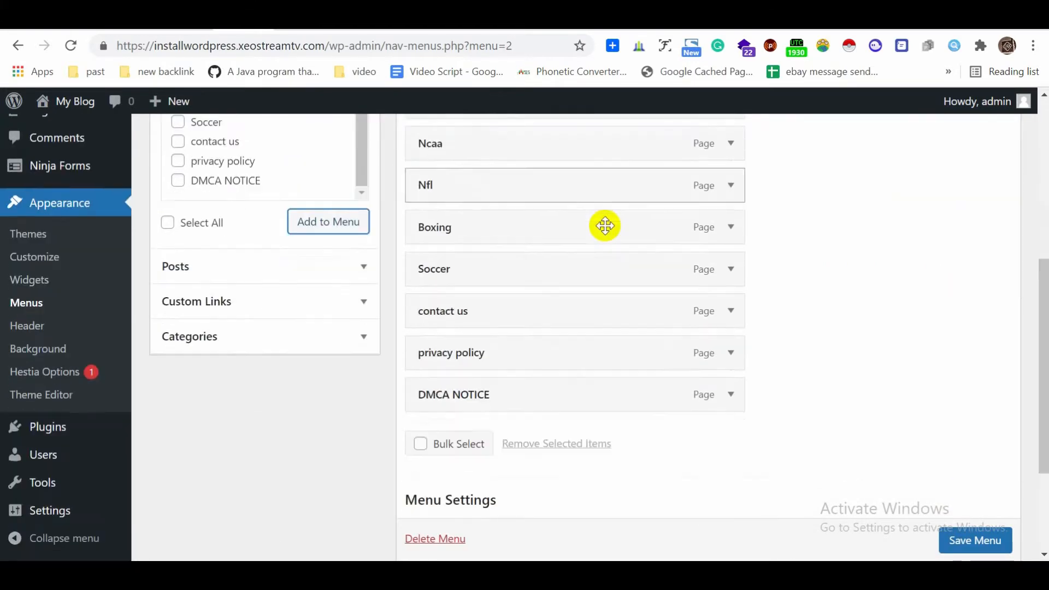
click(347, 301)
scroll(344, 306, up, 2)
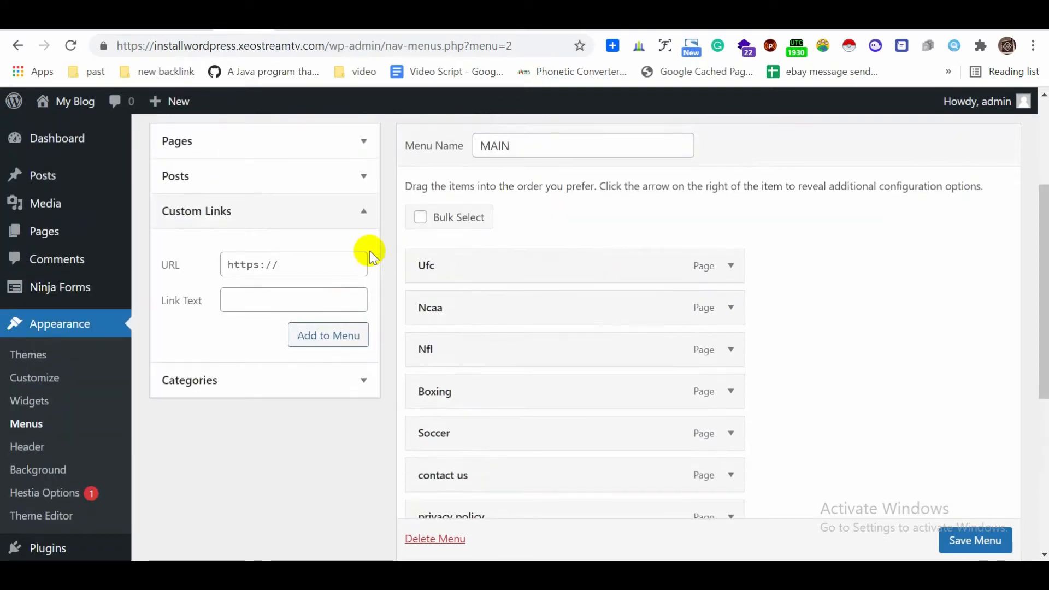
scroll(312, 299, up, 1)
click(260, 382)
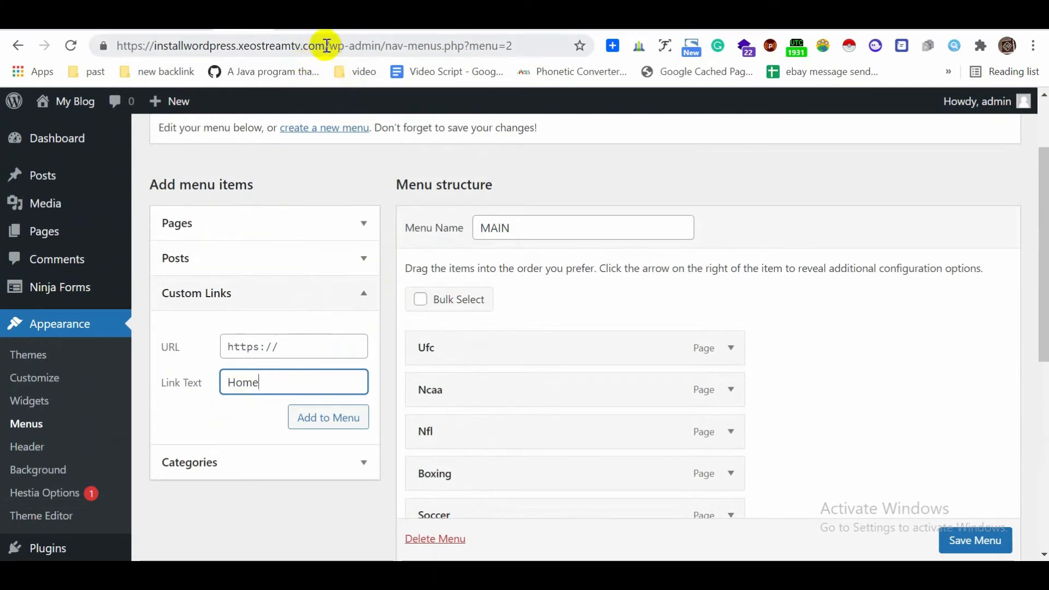
drag(330, 45, 35, 43)
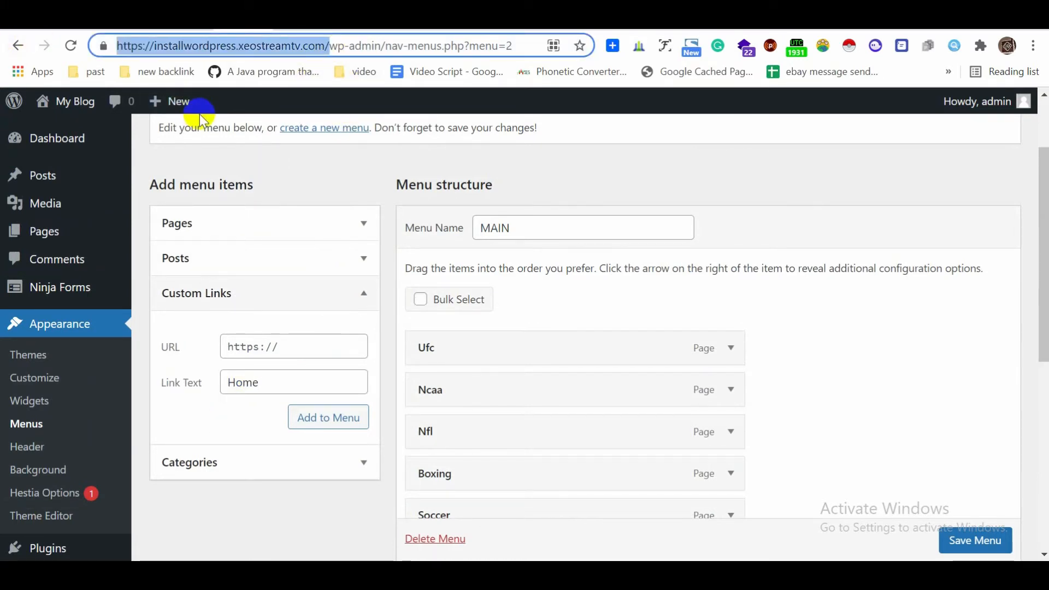
click(347, 45)
drag(325, 46, 7, 41)
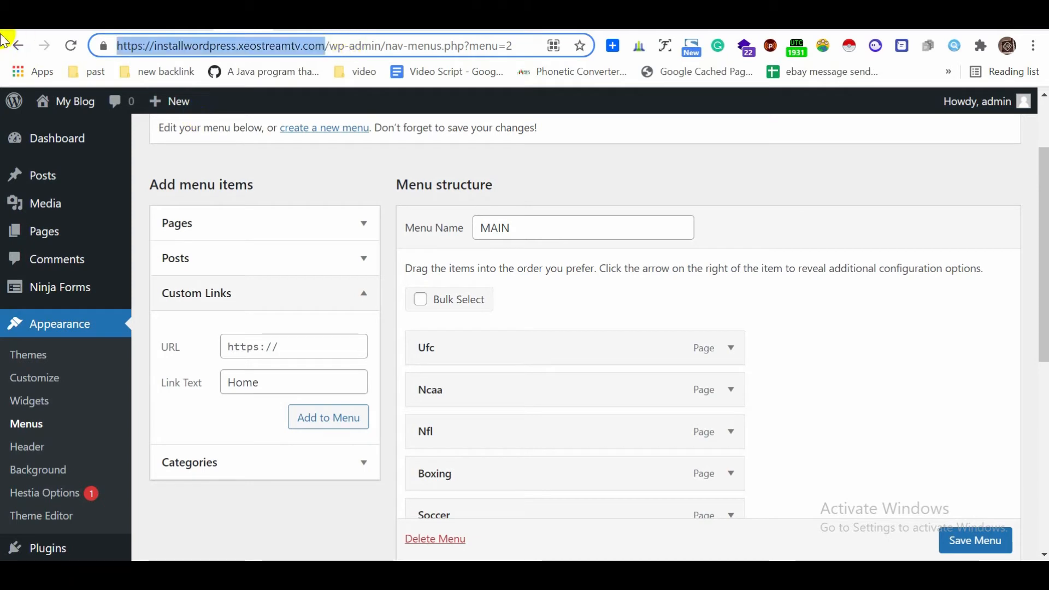
click(296, 346)
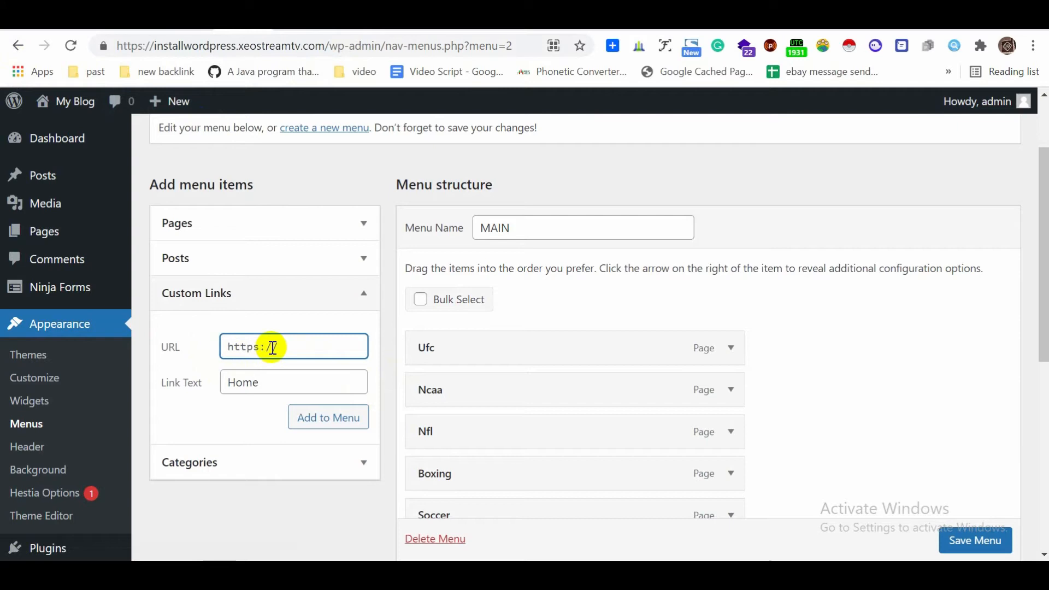
click(331, 424)
Step: Reorder the MAIN menu so the Home link is the first item, above Ufc
scroll(661, 367, down, 4)
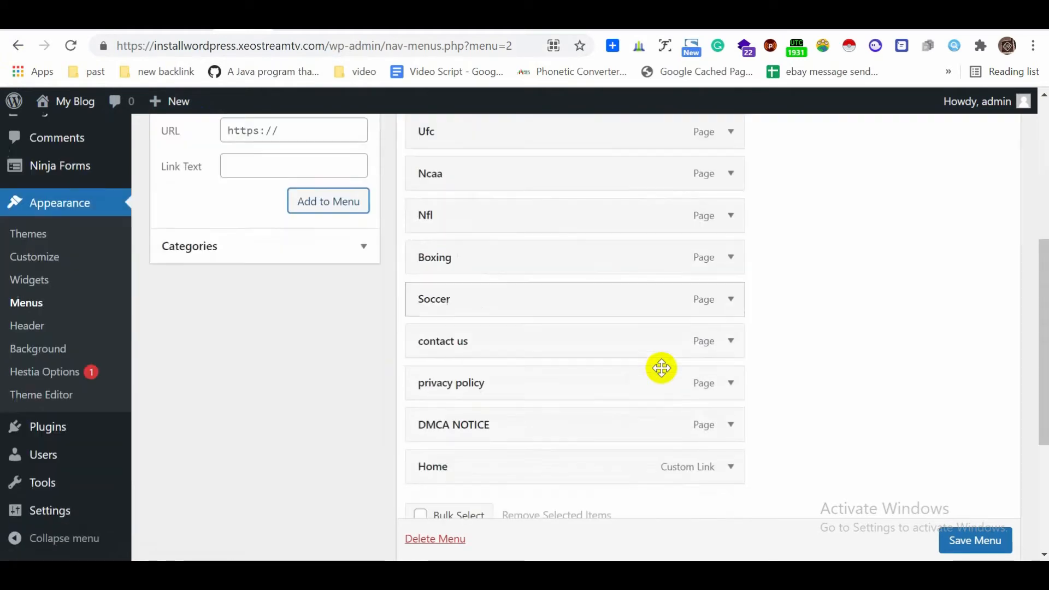
scroll(803, 352, down, 2)
scroll(825, 358, up, 3)
scroll(524, 448, down, 2)
drag(525, 448, 527, 155)
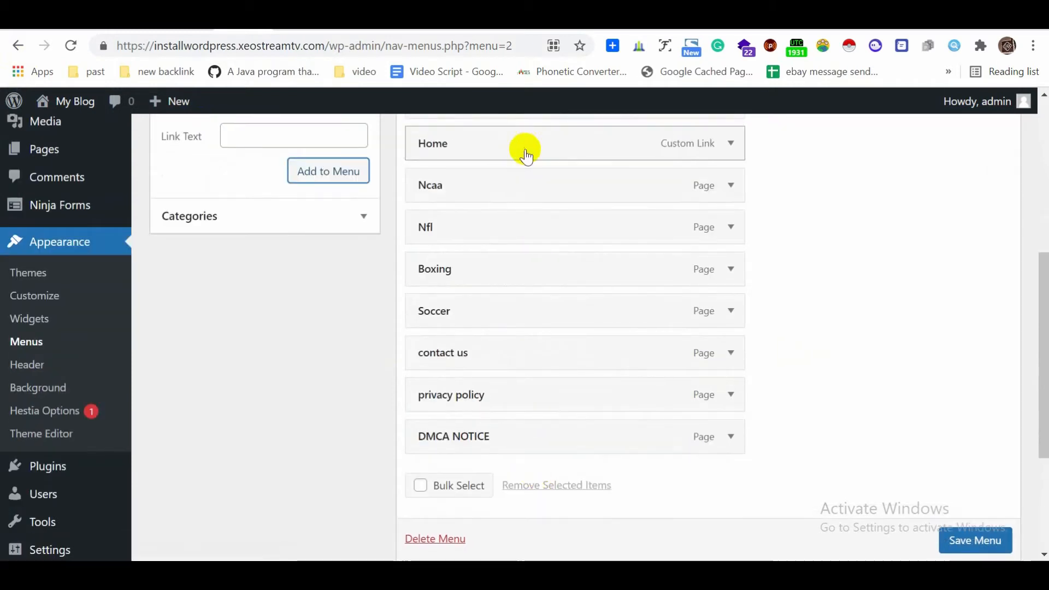
scroll(527, 157, up, 2)
drag(500, 316, 493, 265)
scroll(546, 309, down, 1)
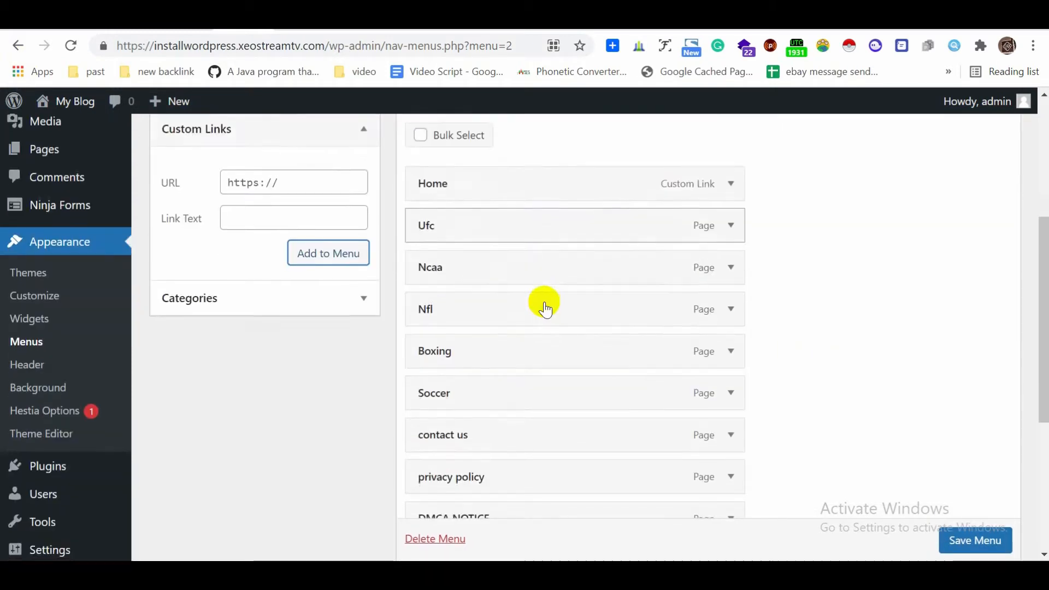
Step: Move the contact us item to the end of the MAIN menu, below DMCA NOTICE
scroll(545, 309, down, 2)
scroll(551, 303, up, 2)
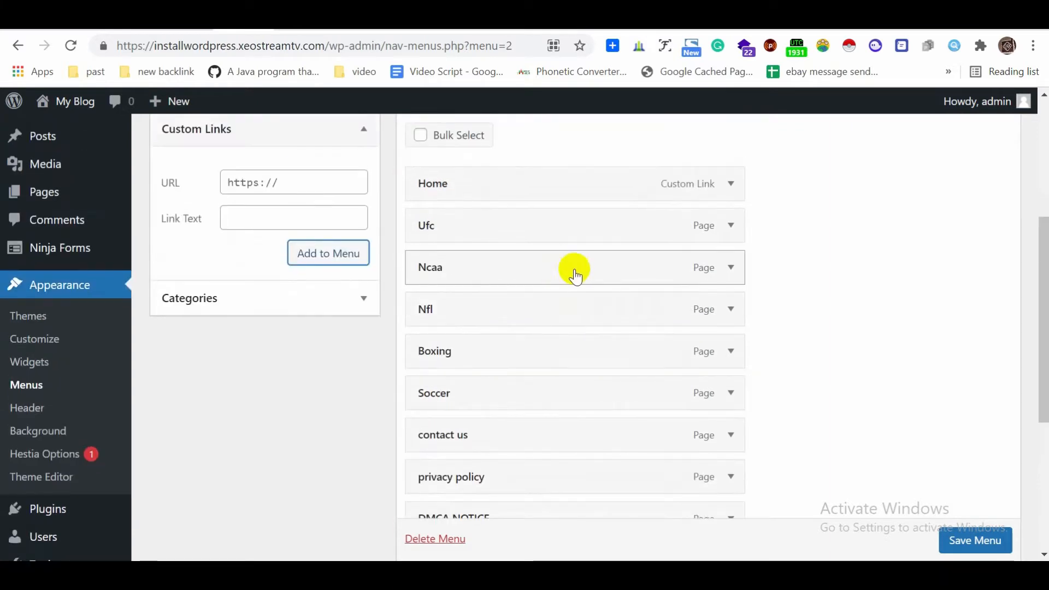
scroll(575, 276, down, 2)
scroll(597, 270, up, 1)
drag(511, 358, 500, 438)
scroll(568, 394, up, 2)
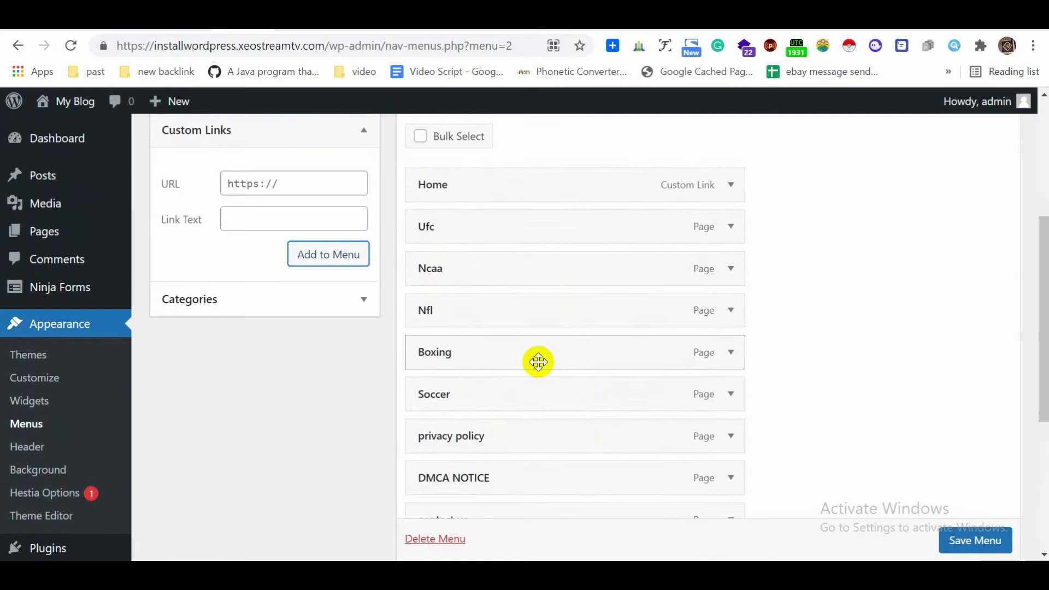
Step: Shorten the DMCA NOTICE item's navigation label to DMCA and save the MAIN menu
scroll(538, 361, down, 2)
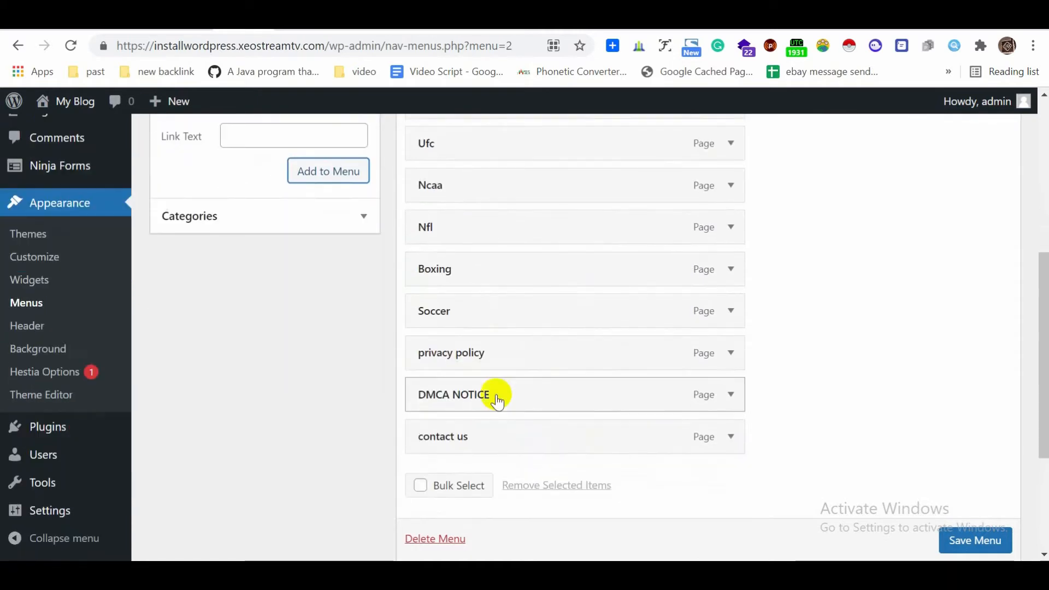
click(730, 394)
scroll(729, 394, down, 2)
drag(454, 370, 535, 370)
key(BackSpace)
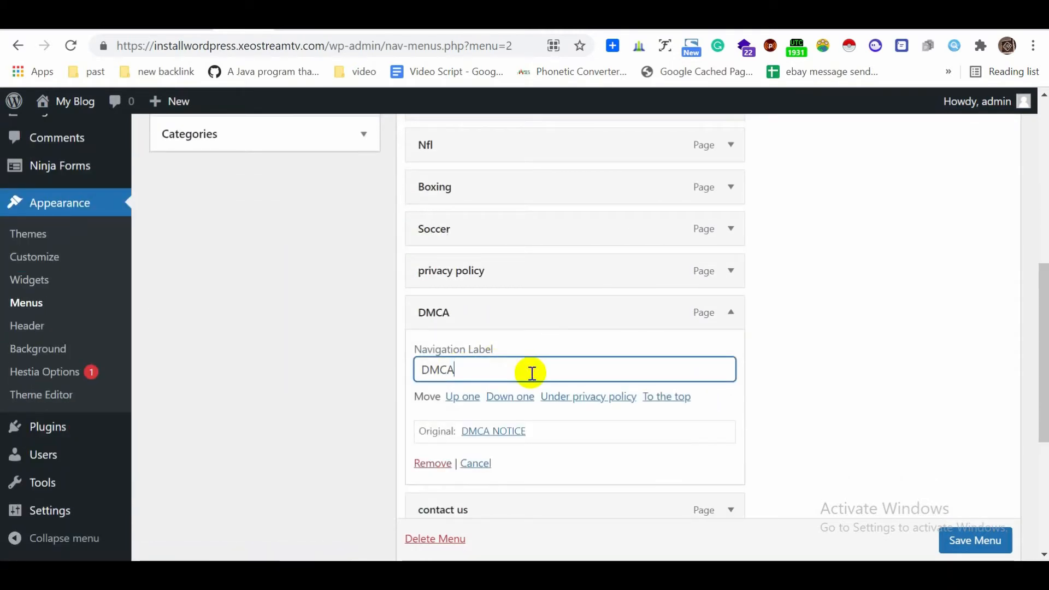
click(780, 358)
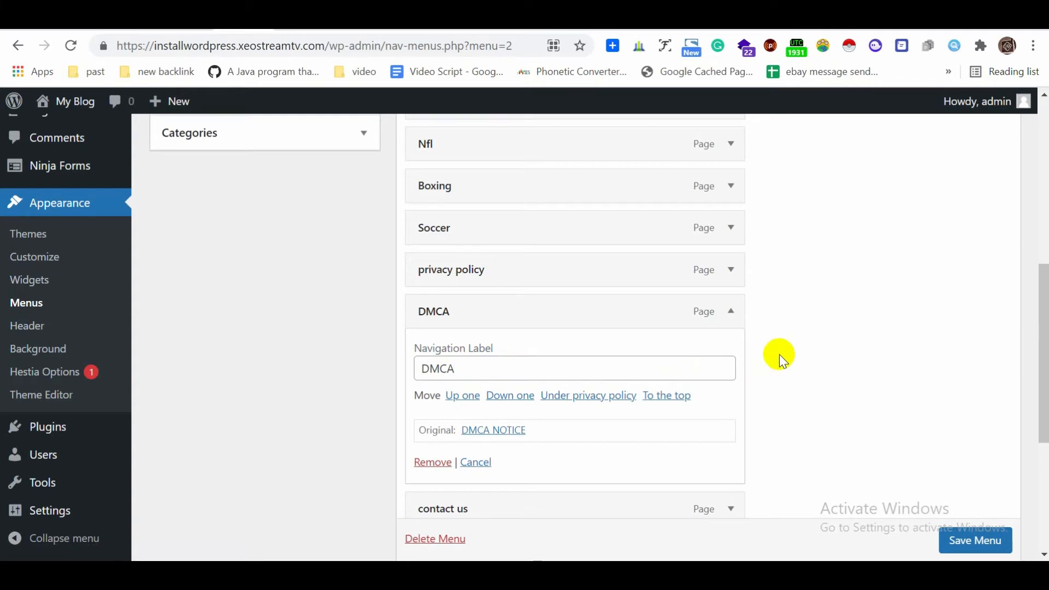
scroll(779, 354, down, 4)
scroll(779, 354, down, 3)
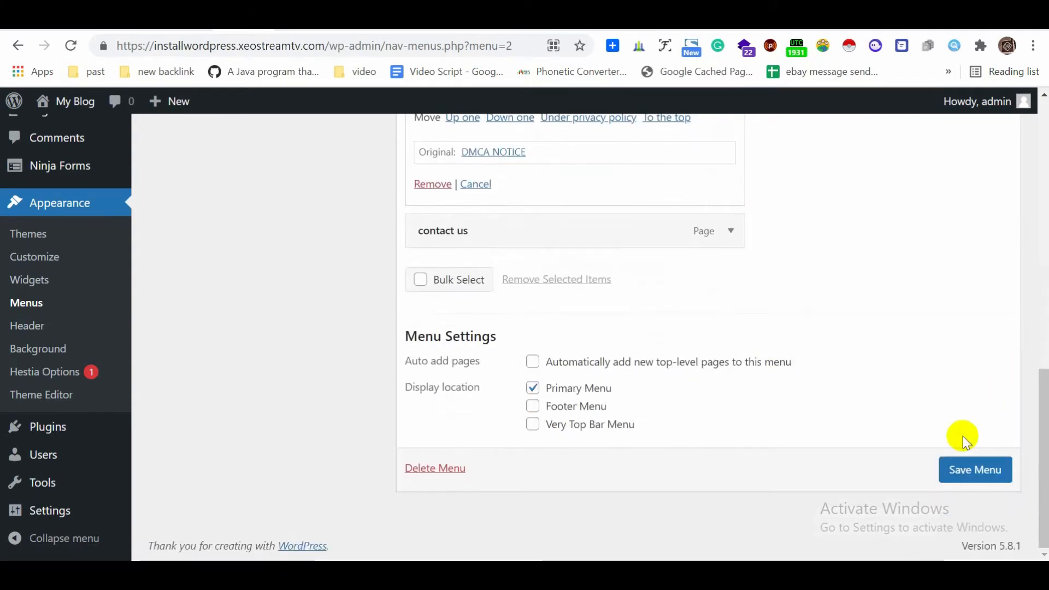
click(963, 469)
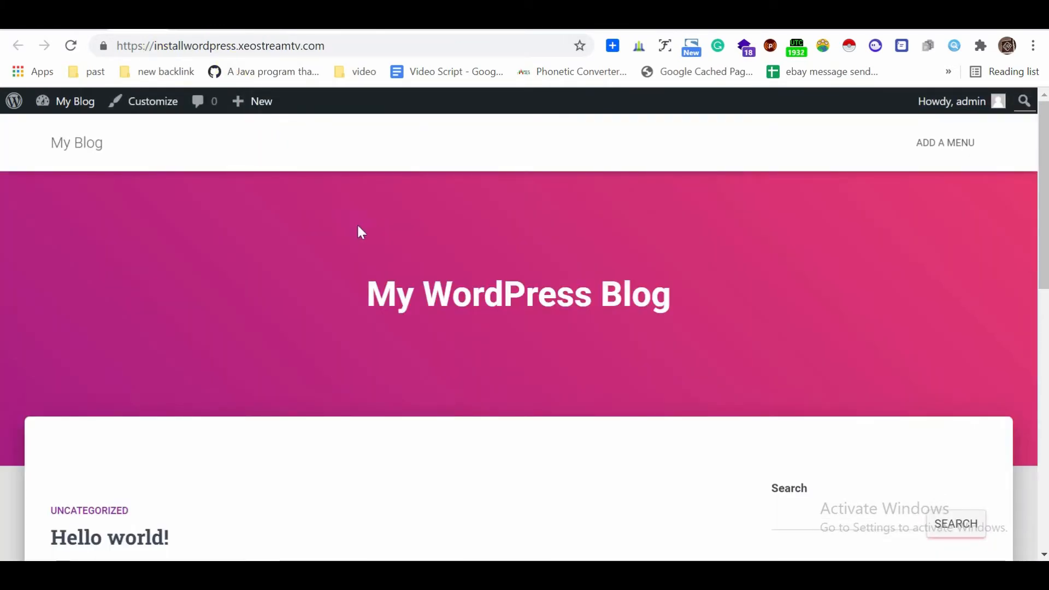
Step: Reload the blog's front page and examine the navigation menu in its header
click(71, 45)
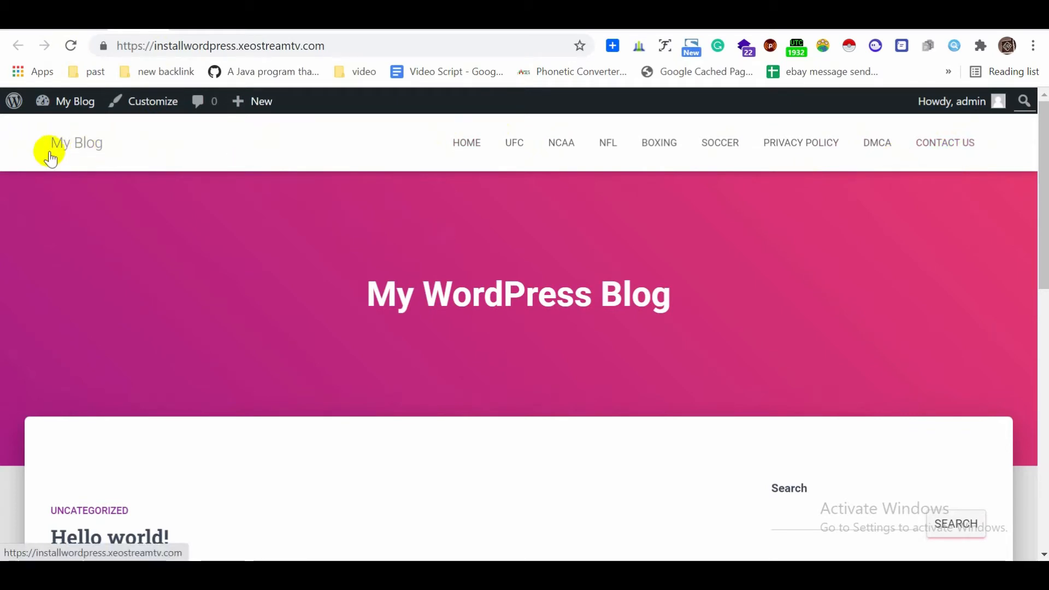
scroll(47, 152, down, 1)
scroll(81, 180, up, 1)
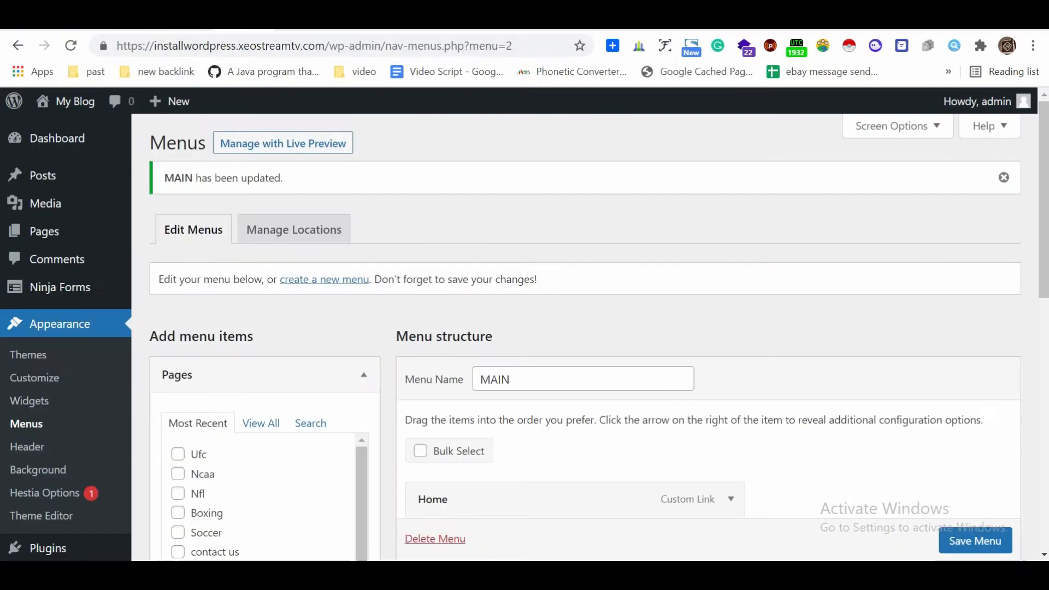
Step: In the general site settings, set the site title to Live Stream
scroll(403, 262, down, 3)
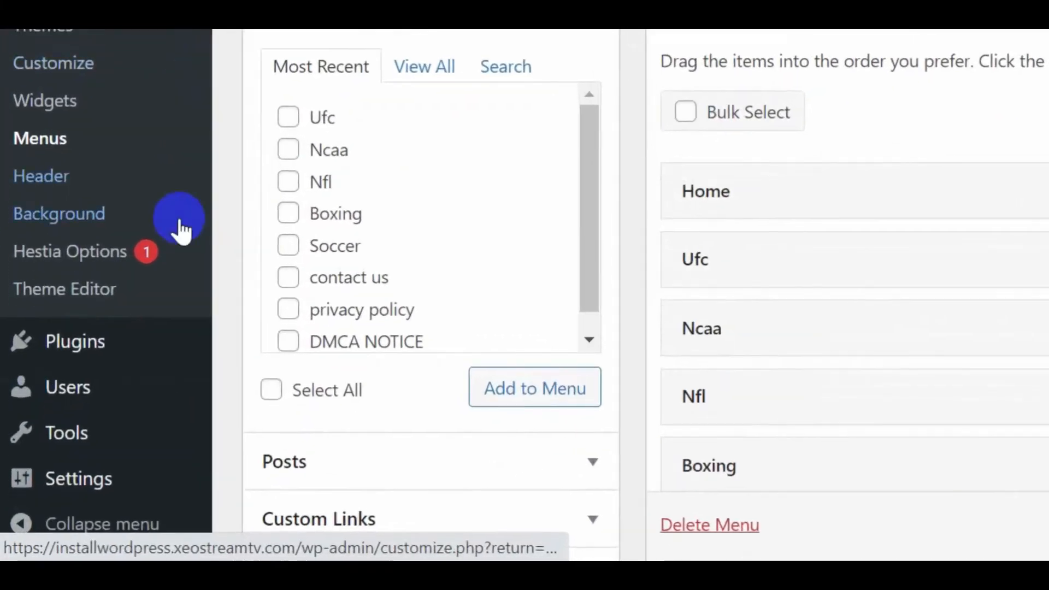
mouse_move(60, 480)
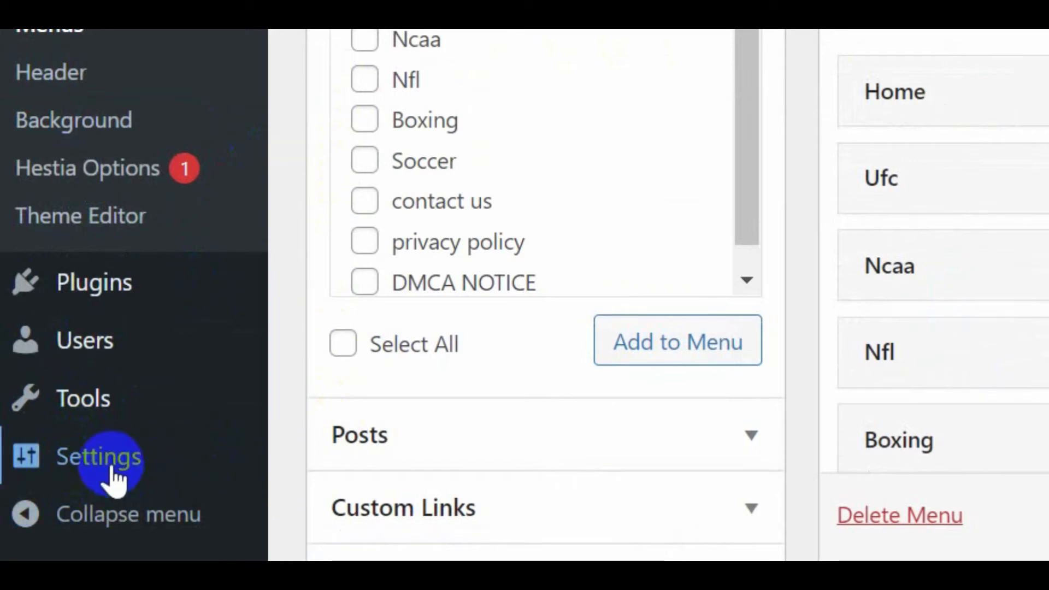
mouse_move(115, 481)
click(348, 176)
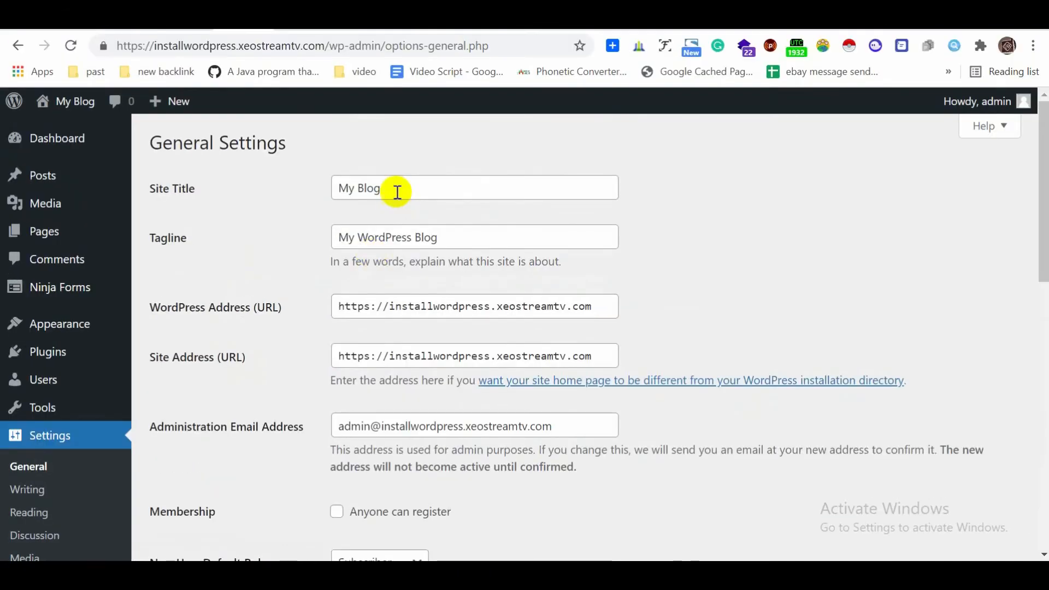
drag(397, 191, 129, 202)
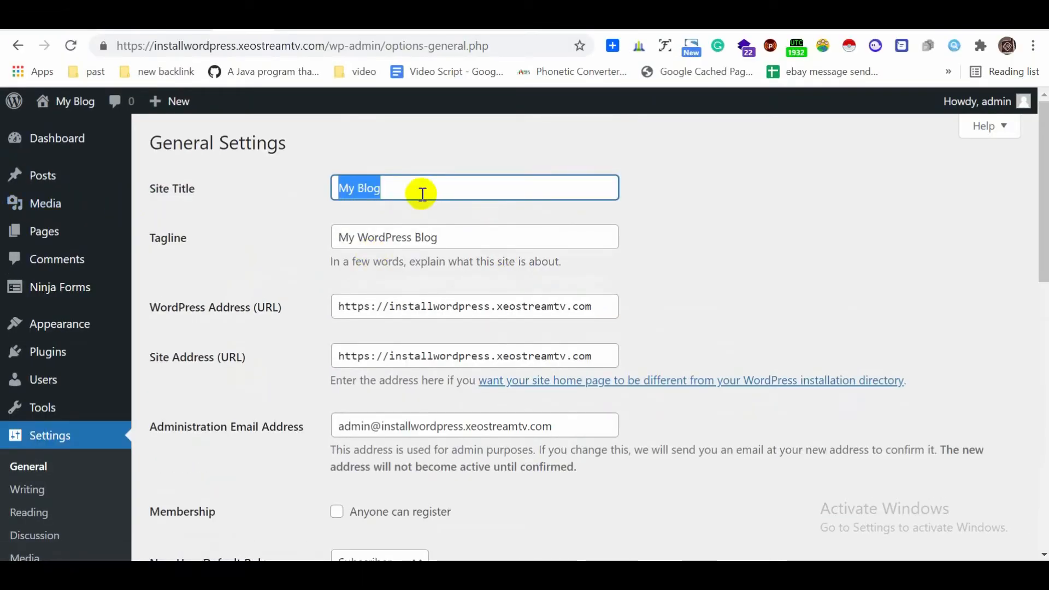
text(Live Stream)
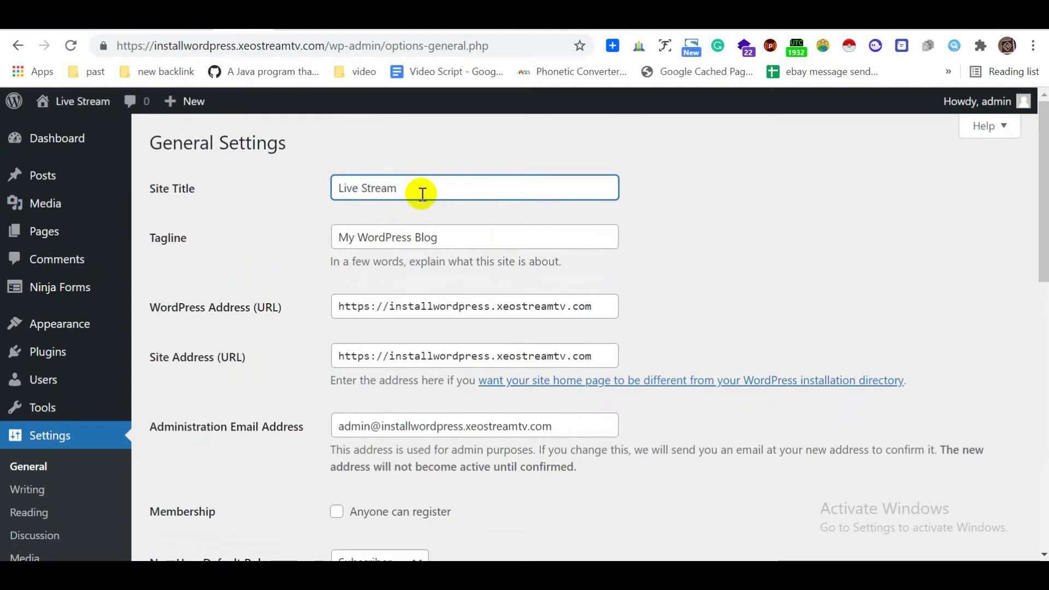
Step: Set the site's tagline to "Enjoy your streaming" and save the general settings
key(Tab)
text(En)
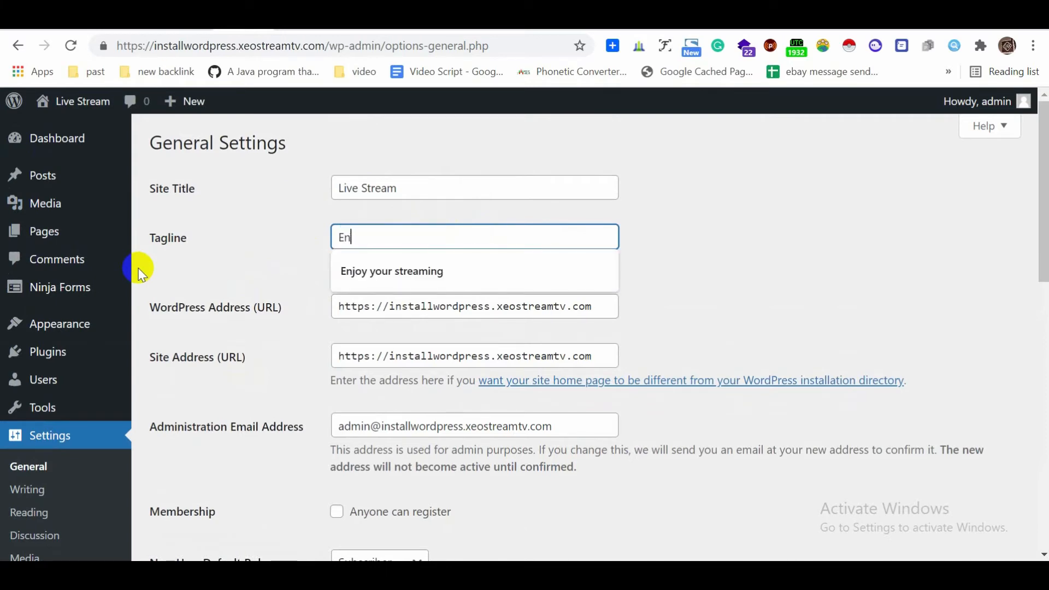
click(392, 271)
scroll(306, 263, down, 10)
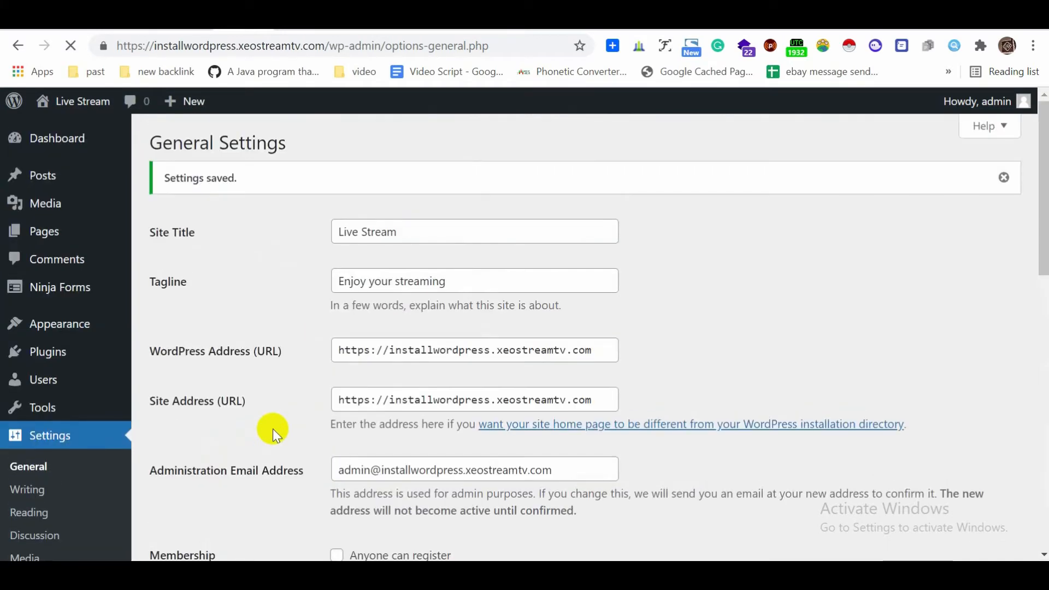
Step: Reload the blog's front page and check the site title, tagline and page content
click(143, 23)
click(71, 47)
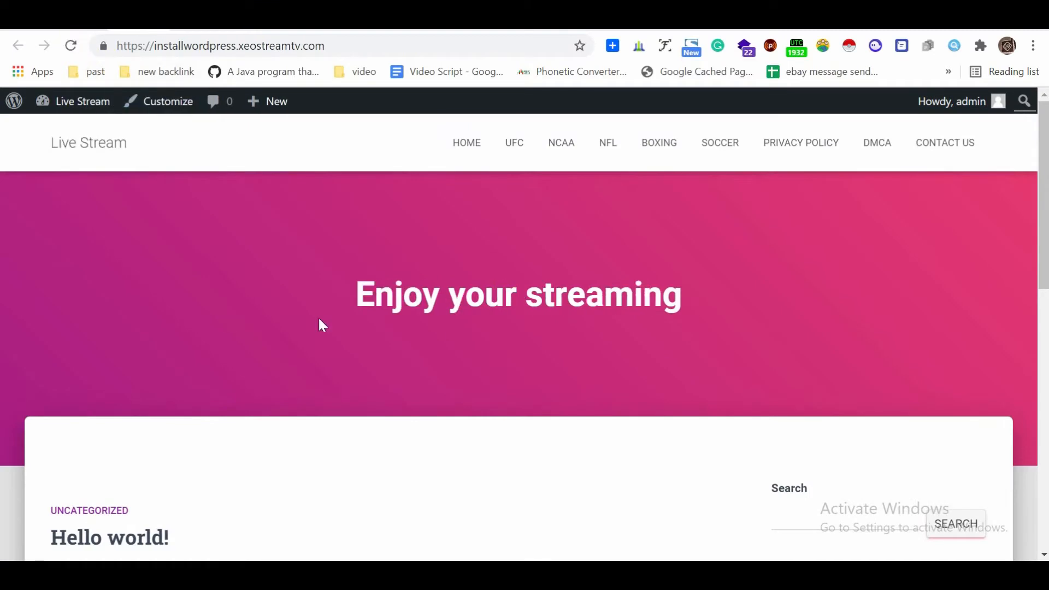
scroll(196, 190, down, 8)
scroll(195, 190, up, 8)
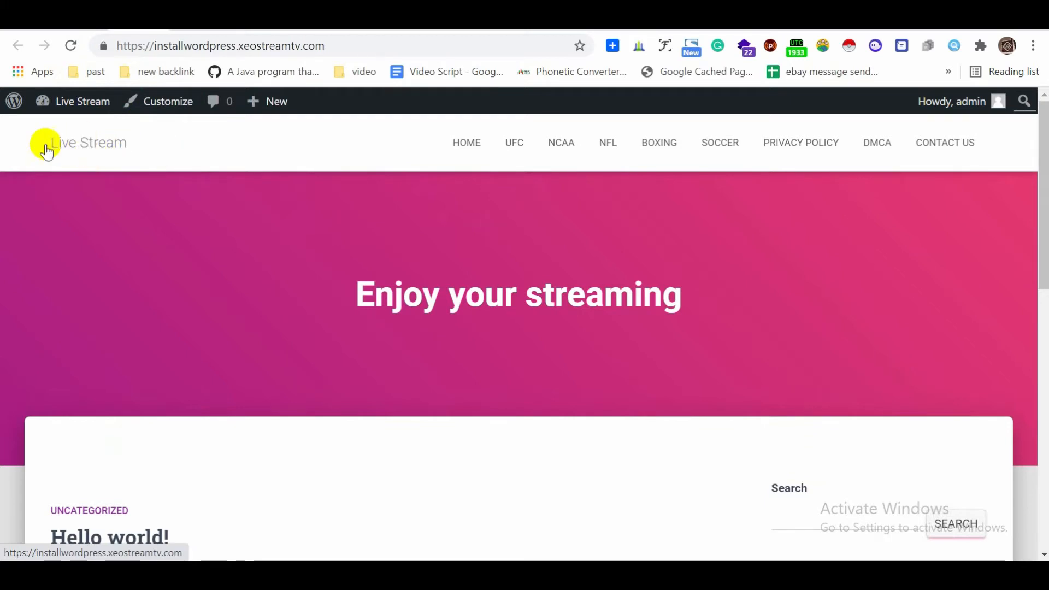
scroll(546, 289, down, 1)
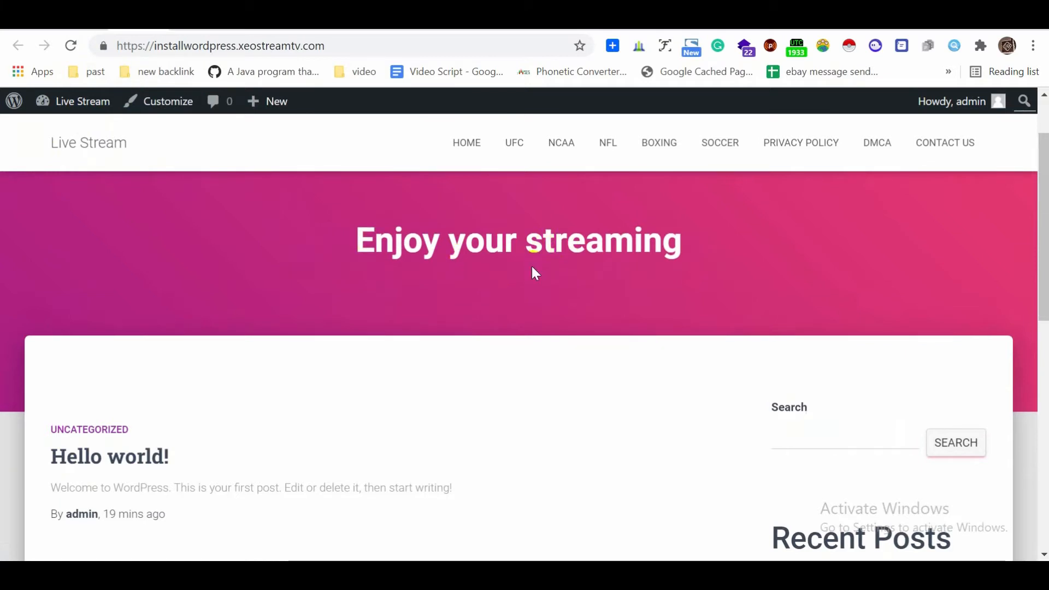
scroll(708, 310, up, 1)
Step: Look over the contact form on xeostreamtv.com as a reference and open the blog's own contact us page
scroll(771, 287, down, 2)
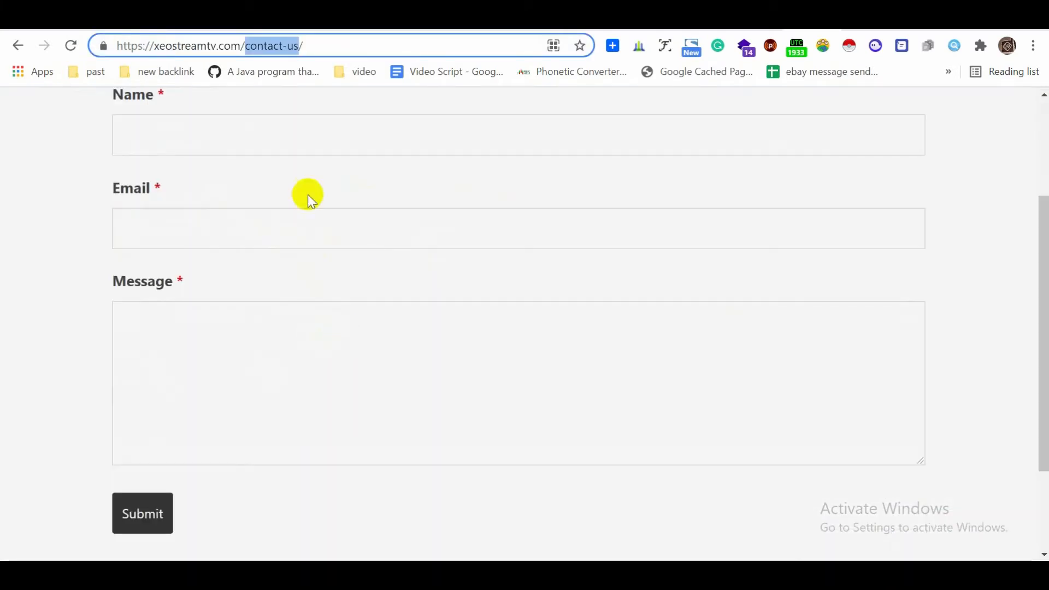
scroll(400, 331, up, 2)
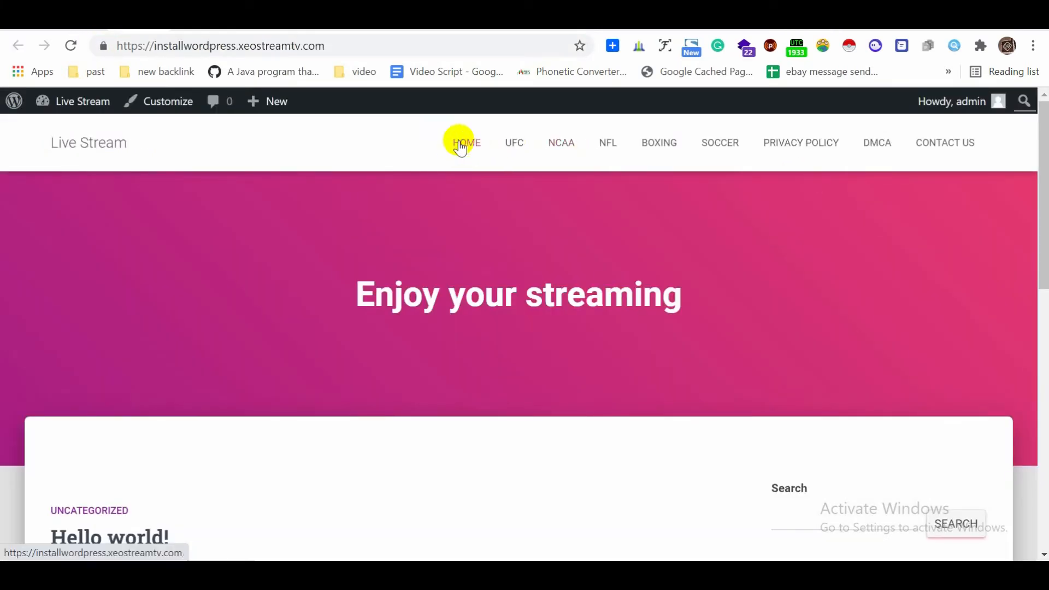
click(944, 142)
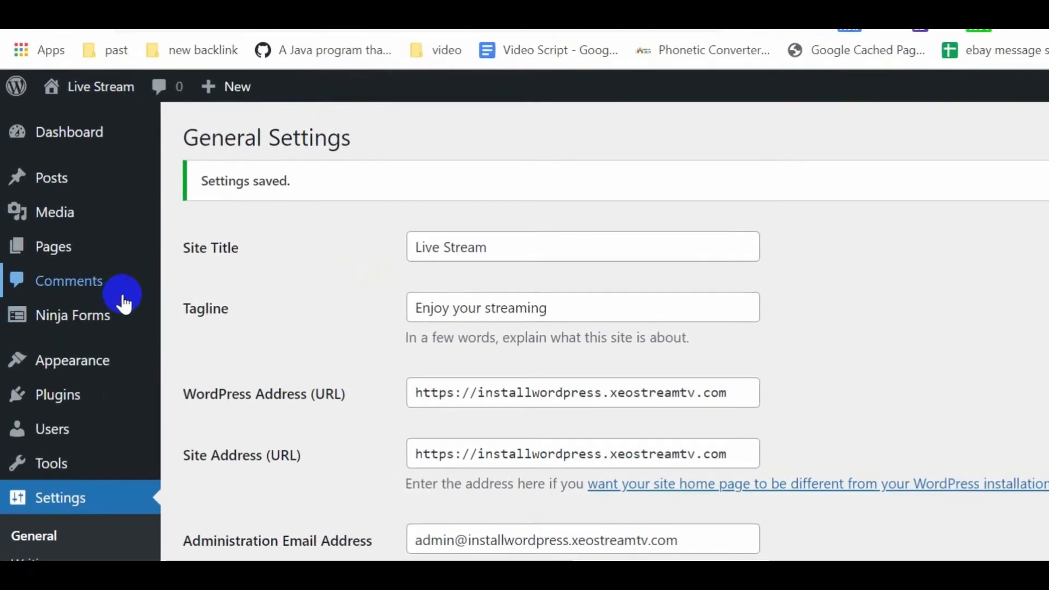
Step: Open the Ninja Forms dashboard, agree to its usage data collection request and dismiss the thank-you message
mouse_move(103, 385)
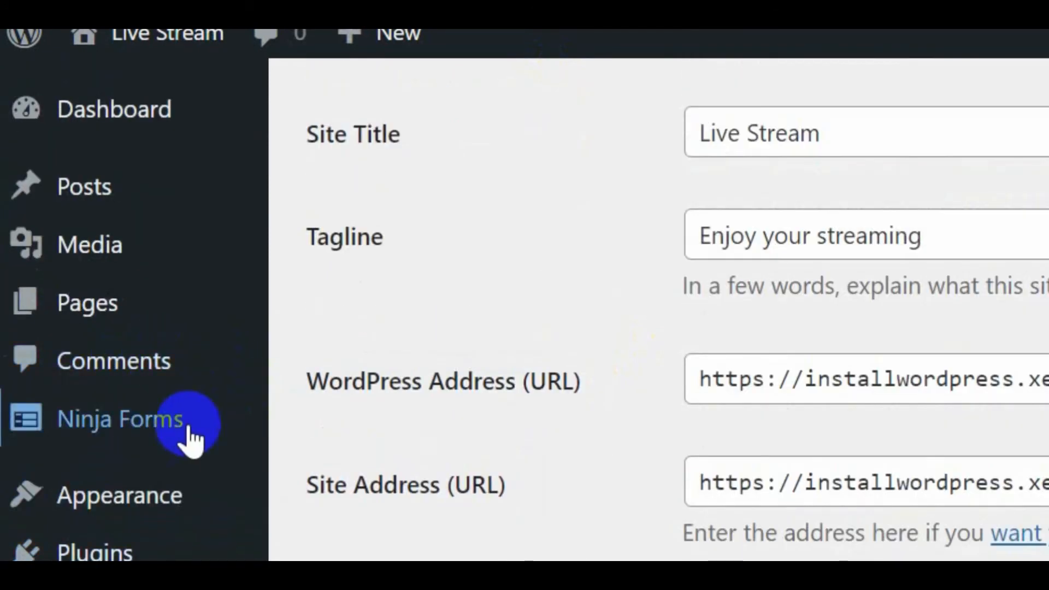
mouse_move(171, 437)
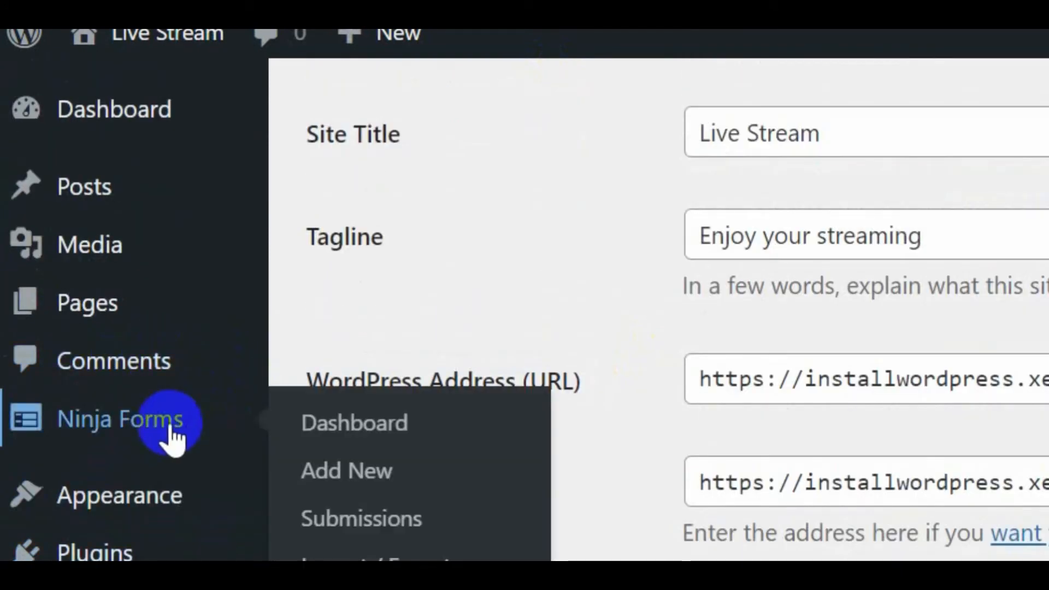
click(352, 431)
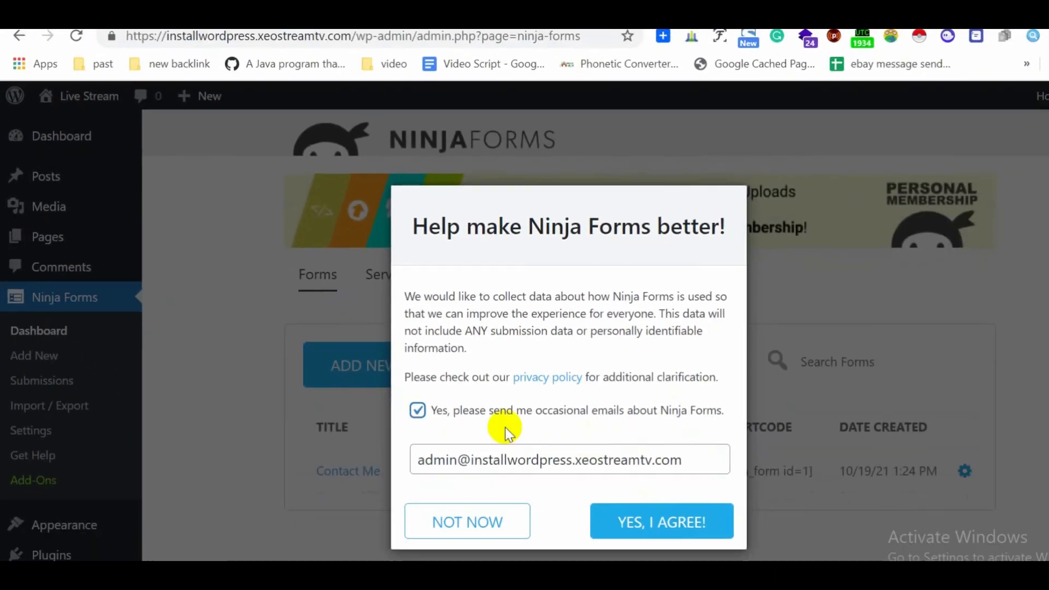
click(496, 457)
click(787, 519)
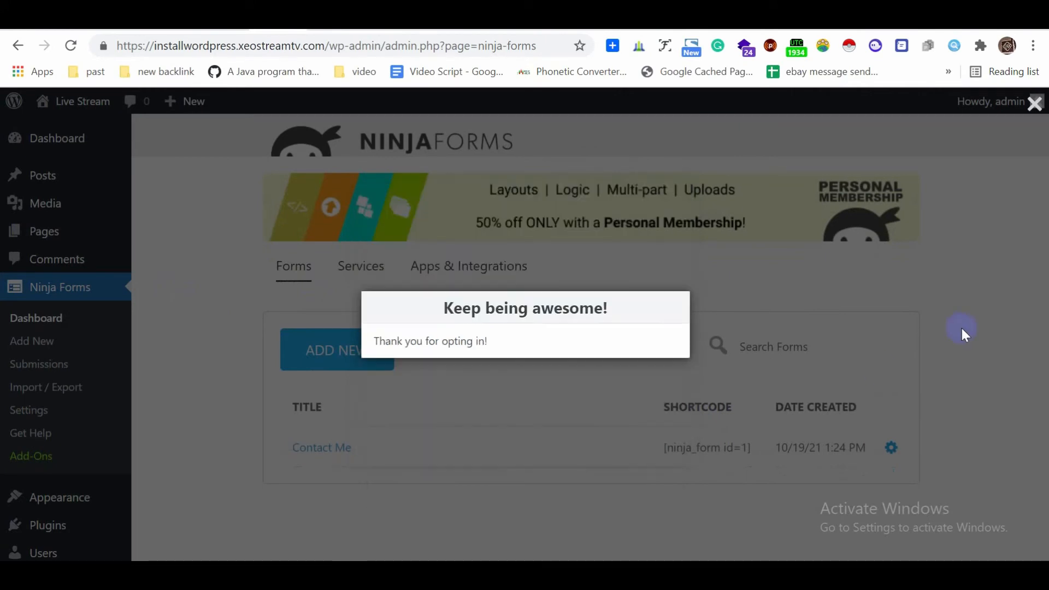
click(961, 325)
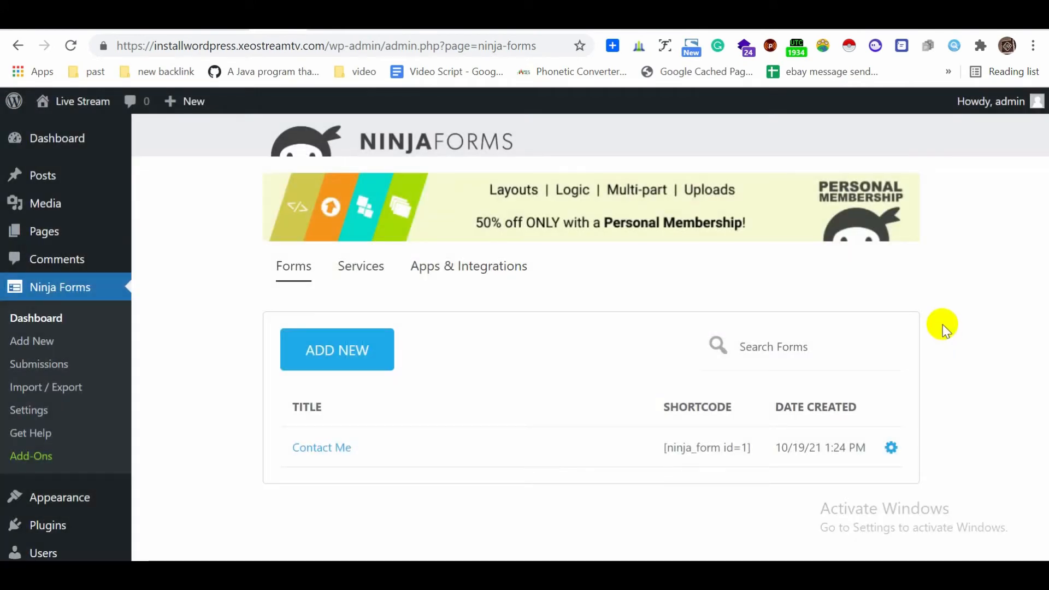
Step: Copy the Contact Me form's shortcode [ninja_form id=1] from the Ninja Forms list
scroll(517, 332, down, 2)
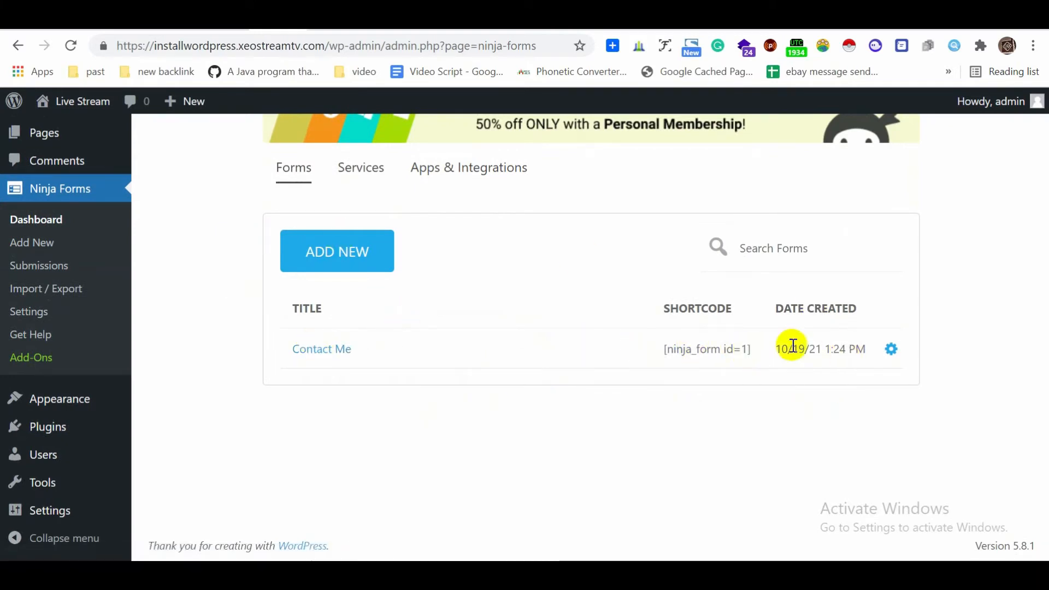
click(892, 353)
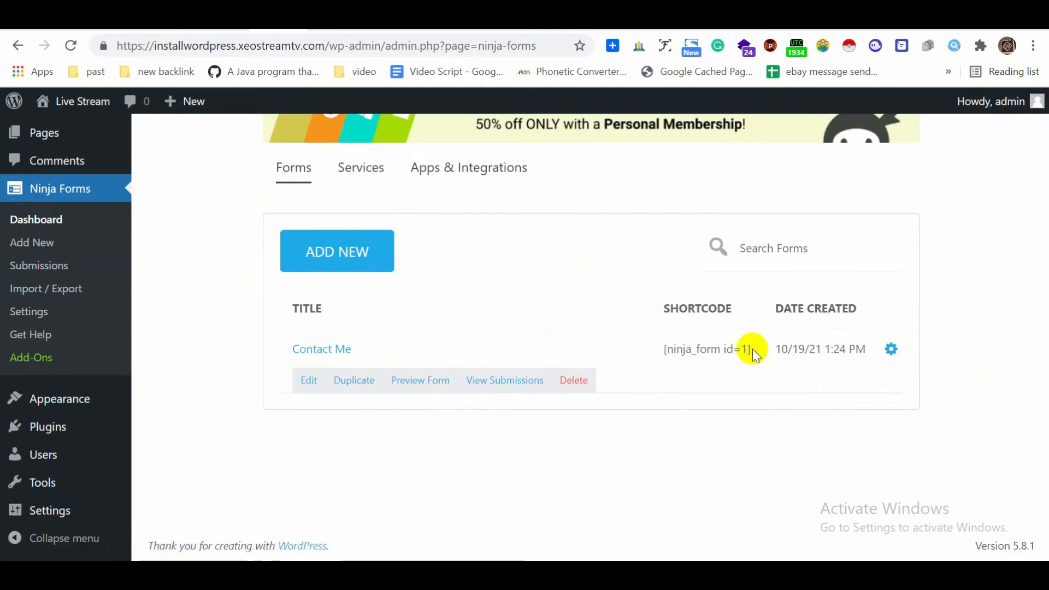
drag(730, 350, 668, 351)
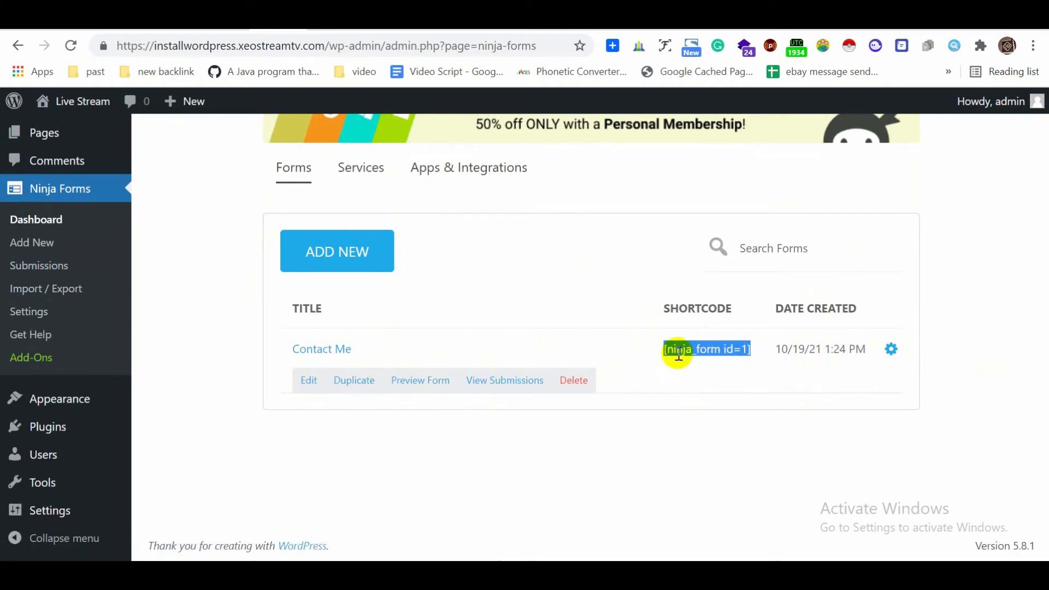
right_click(720, 353)
click(763, 362)
Step: Find the contact us page in the list of all pages and open it for editing
scroll(712, 373, up, 2)
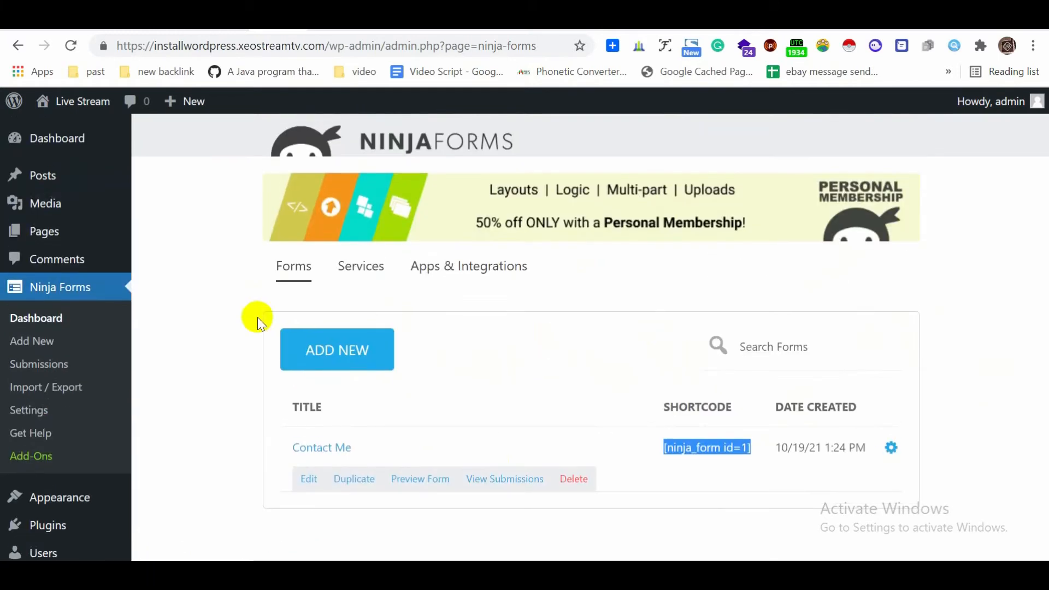
mouse_move(47, 231)
click(152, 236)
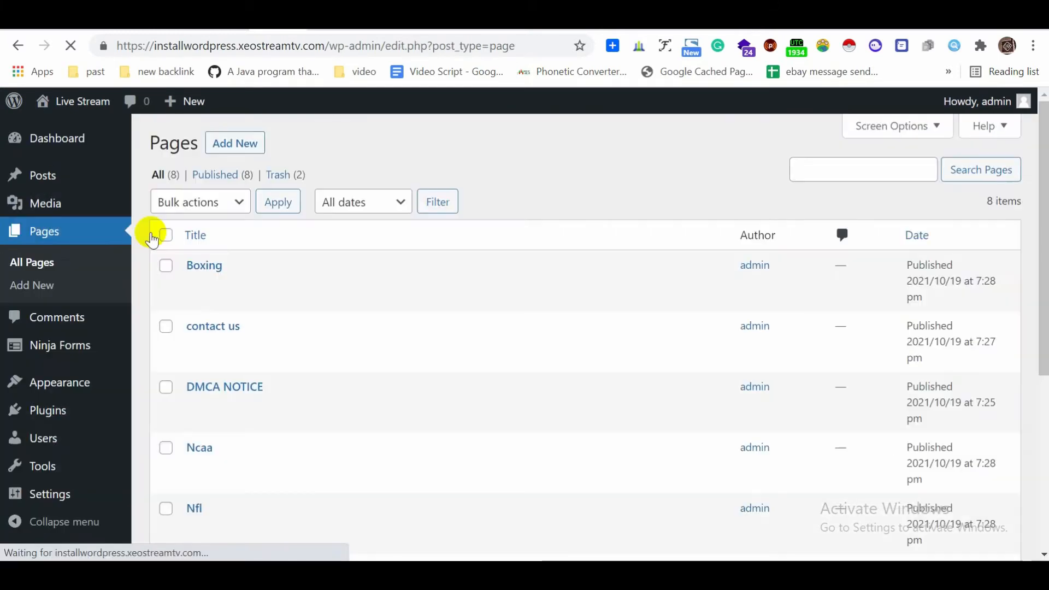
scroll(381, 210, down, 5)
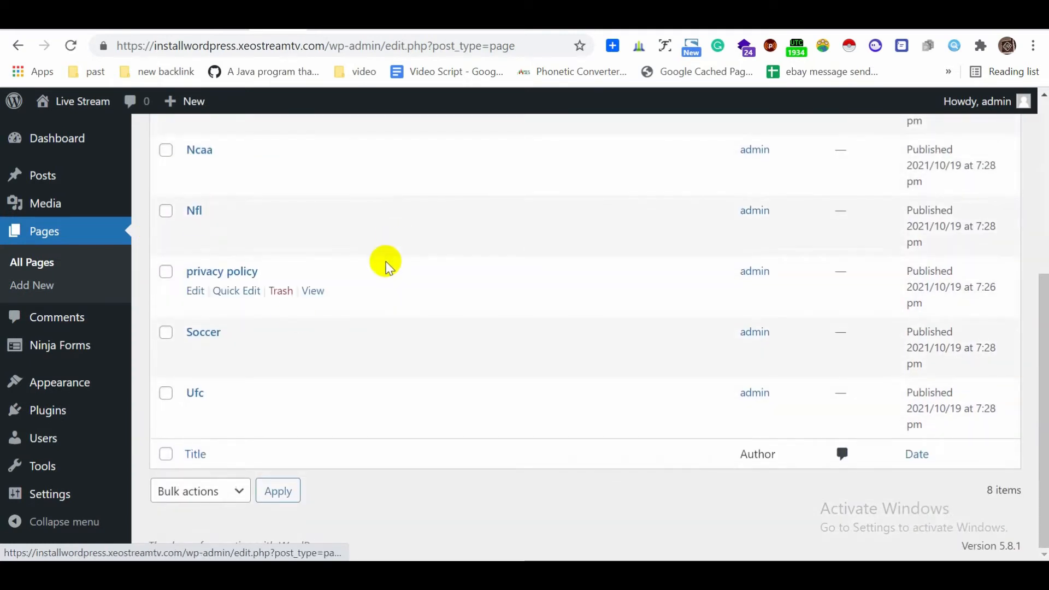
scroll(234, 429, up, 3)
scroll(235, 429, up, 3)
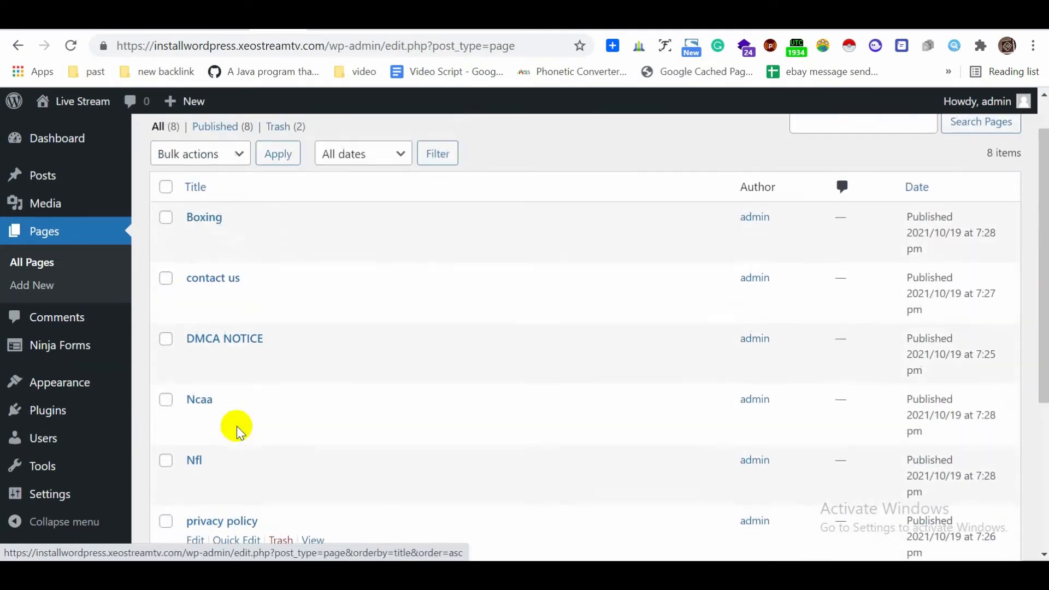
scroll(202, 285, down, 3)
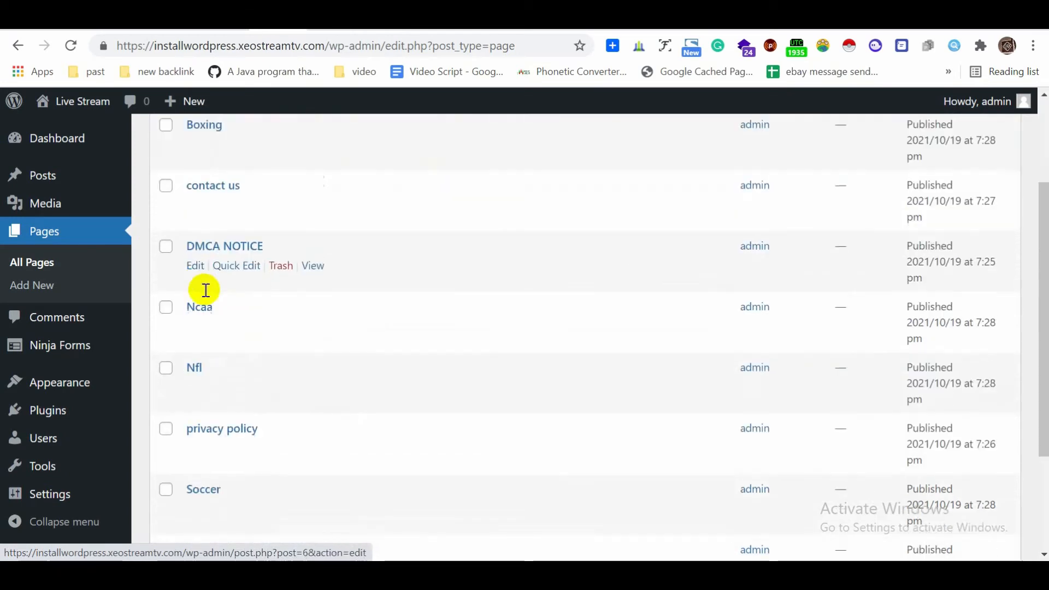
scroll(207, 290, up, 1)
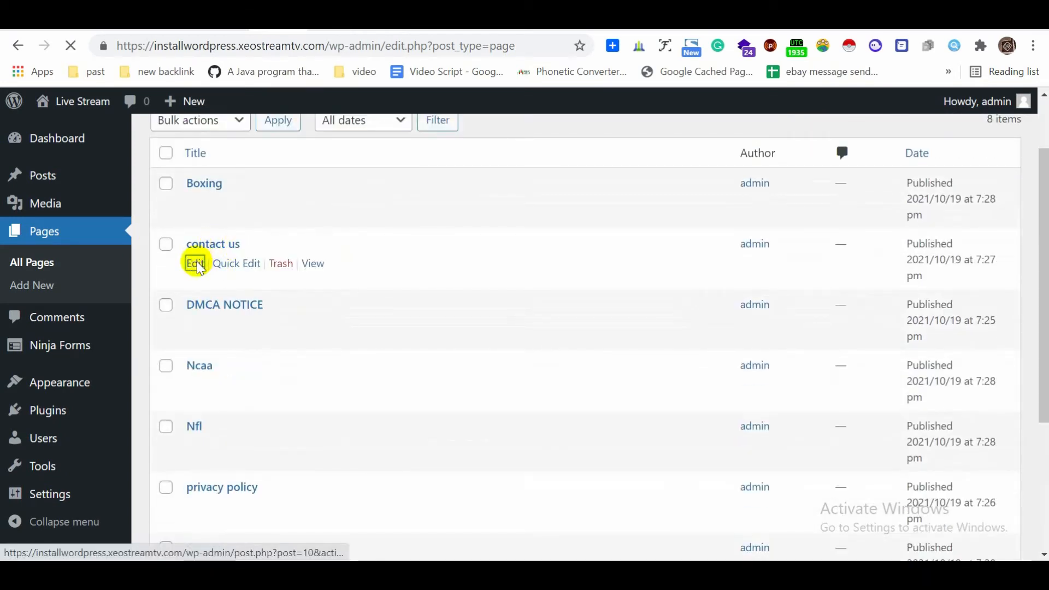
Step: Paste the shortcode [ninja_form id=1] into the contact us page's content and update the page
click(185, 334)
right_click(185, 336)
click(251, 159)
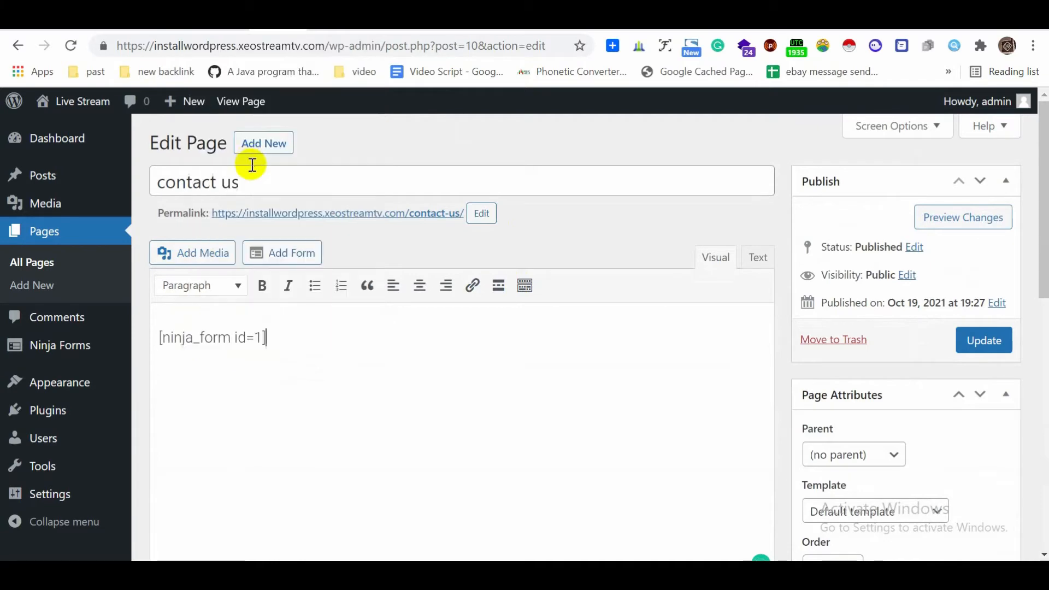
scroll(328, 290, down, 5)
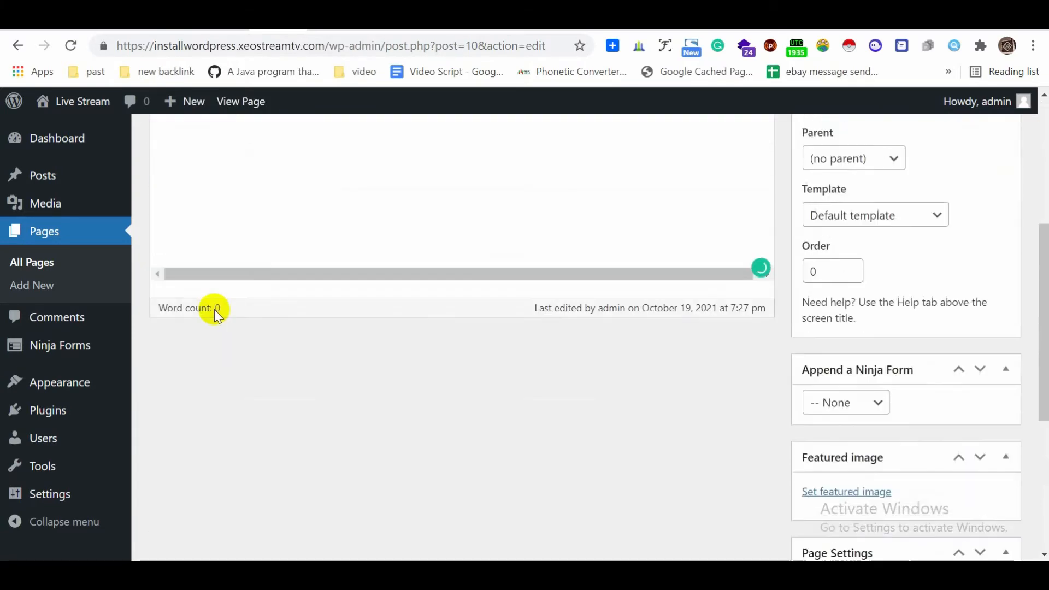
scroll(215, 310, up, 5)
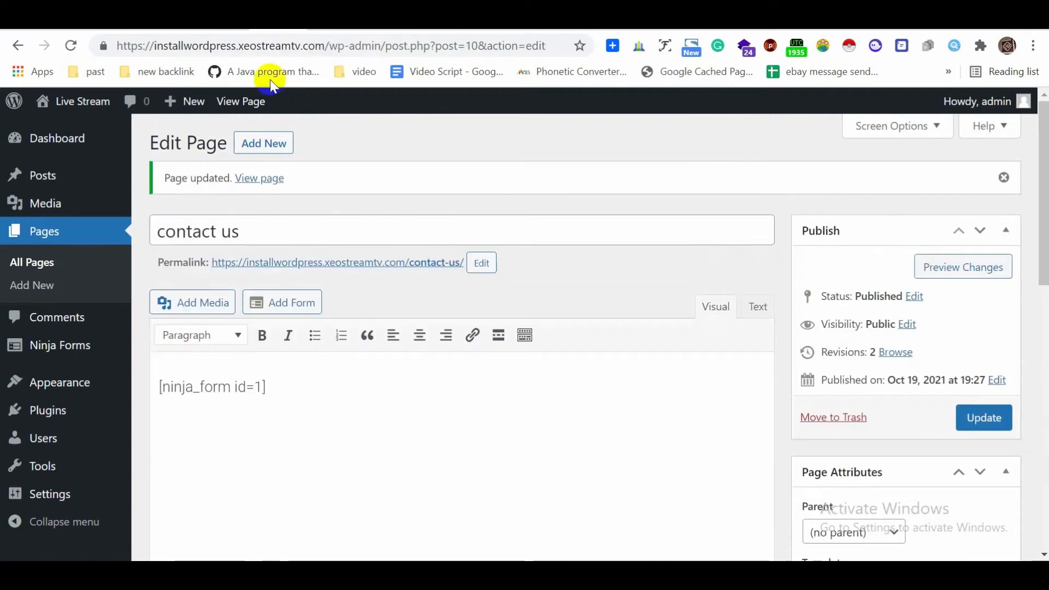
Step: Reload the live contact us page and check the embedded Contact Me form from its title to the submit button
click(180, 21)
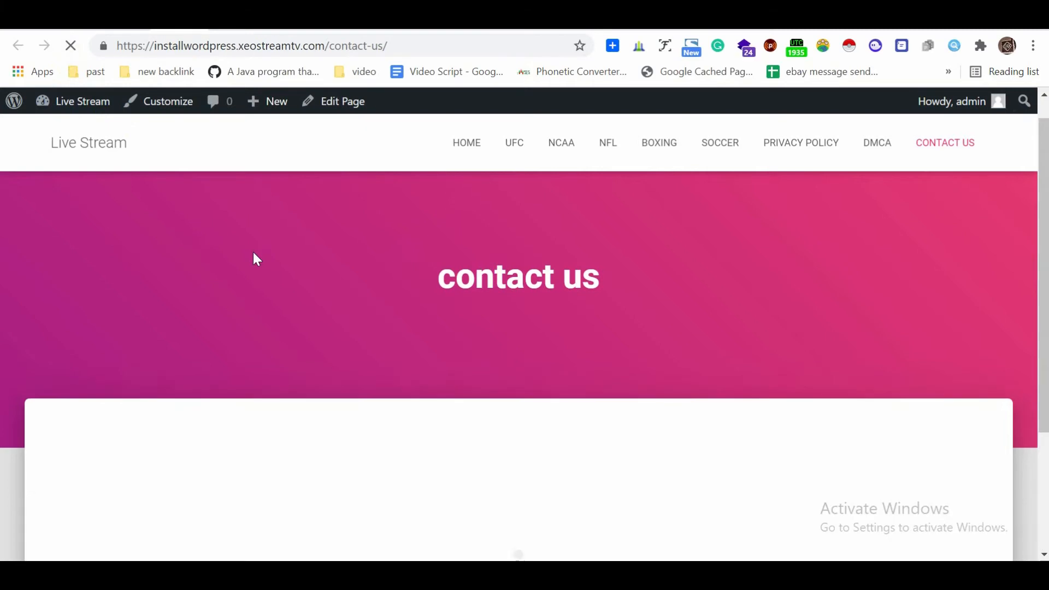
scroll(254, 257, down, 5)
scroll(344, 284, down, 5)
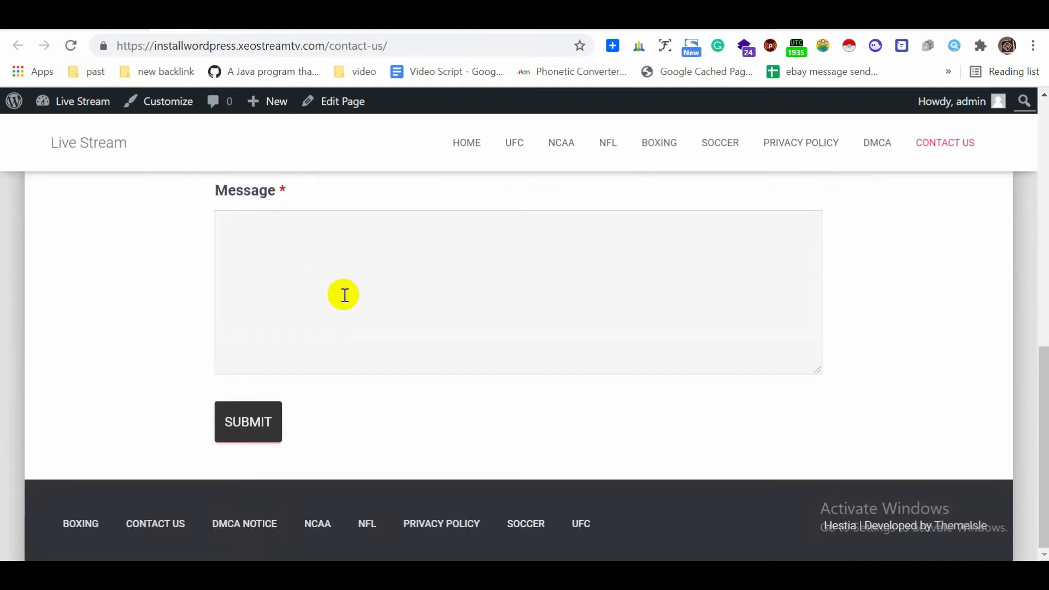
scroll(344, 335, up, 9)
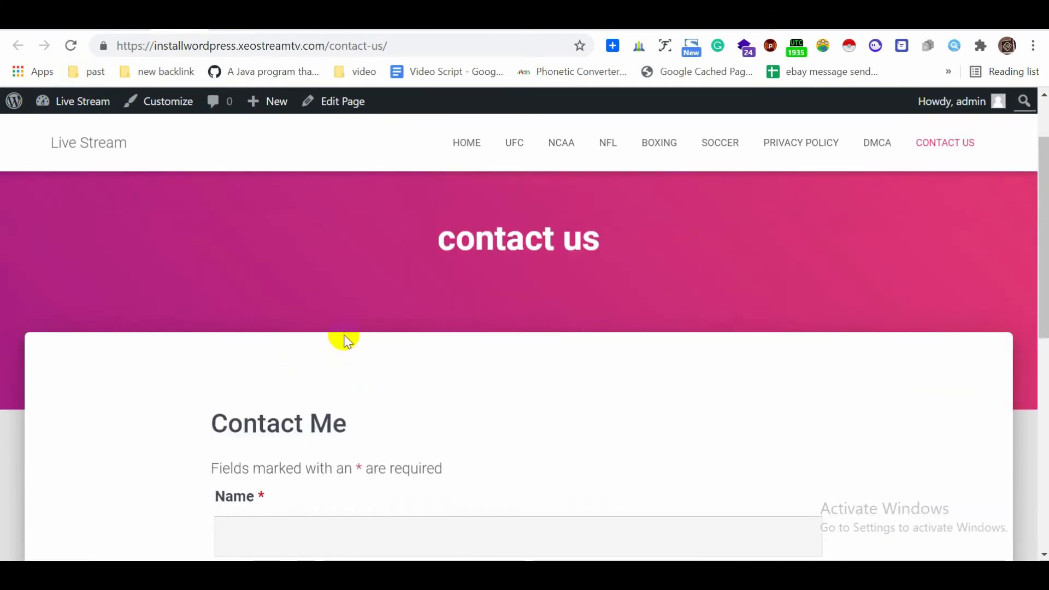
scroll(344, 335, down, 7)
scroll(344, 339, down, 2)
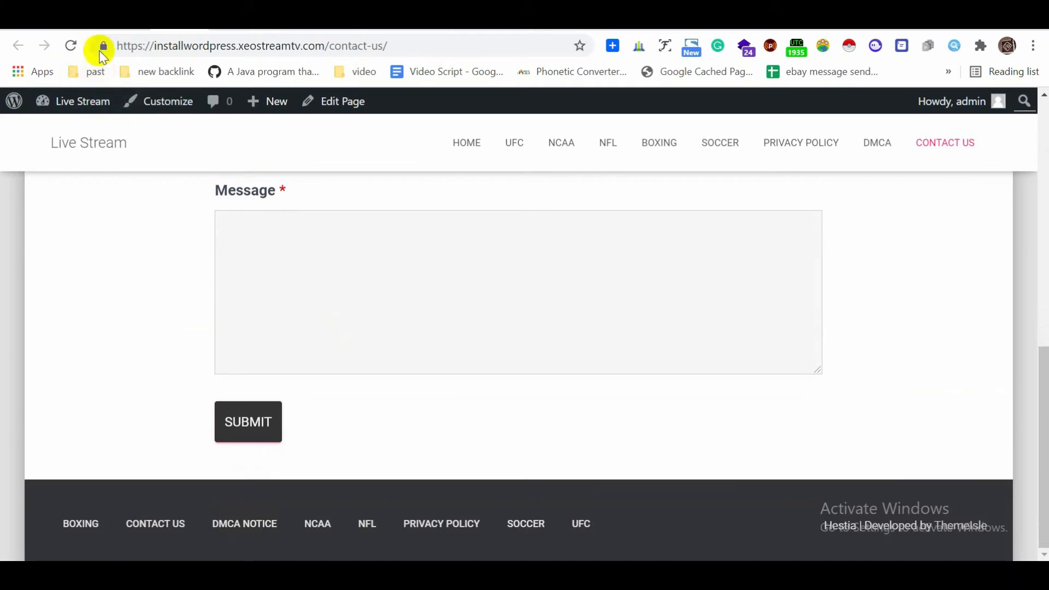
Step: Examine the blog's front page, including the post listing, the sidebar widgets and the footer menu
click(129, 22)
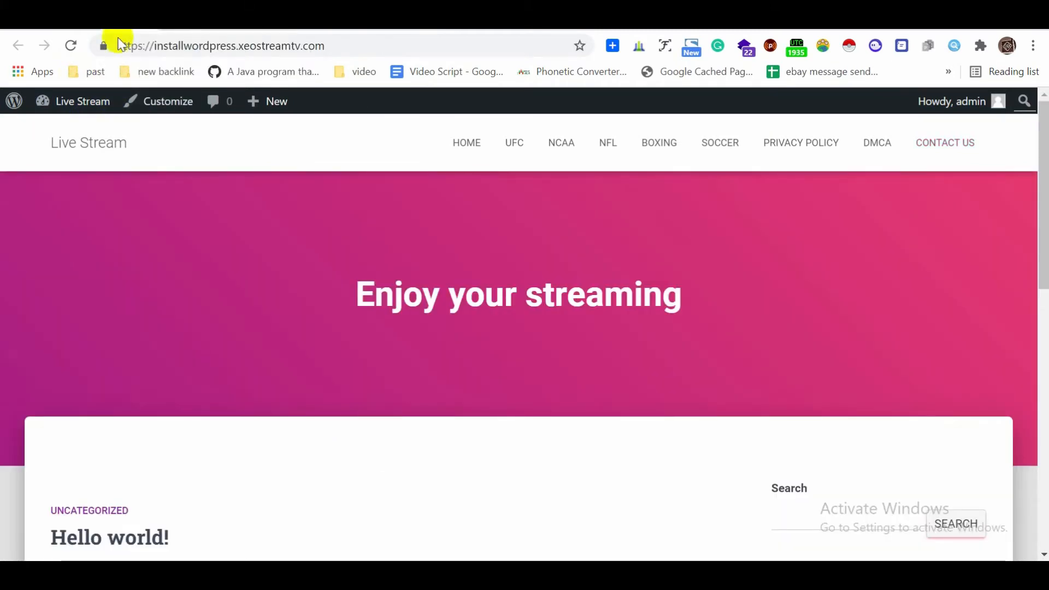
scroll(283, 295, down, 3)
scroll(286, 295, down, 7)
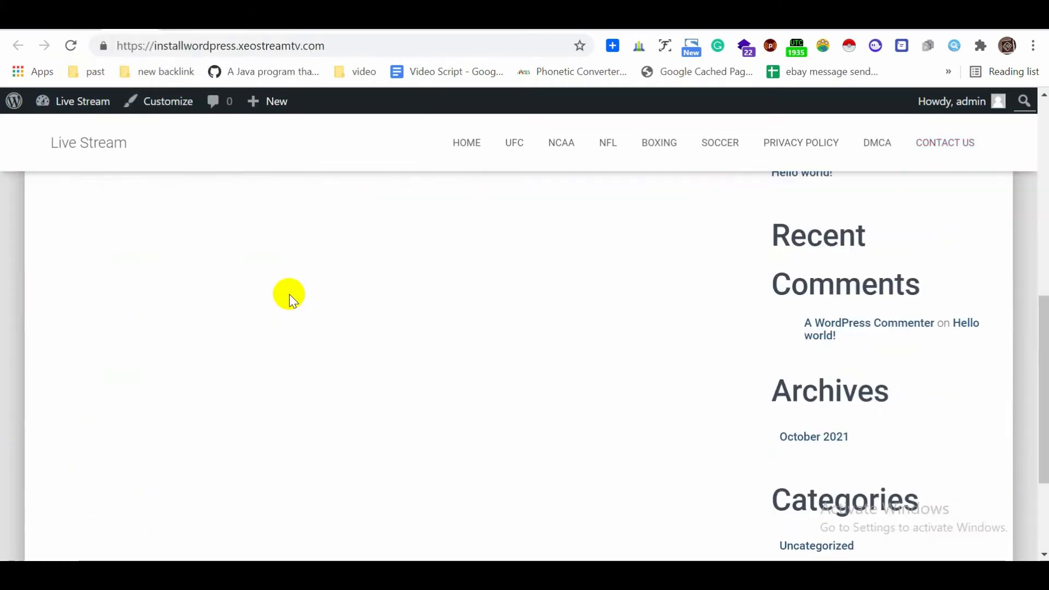
scroll(339, 290, up, 6)
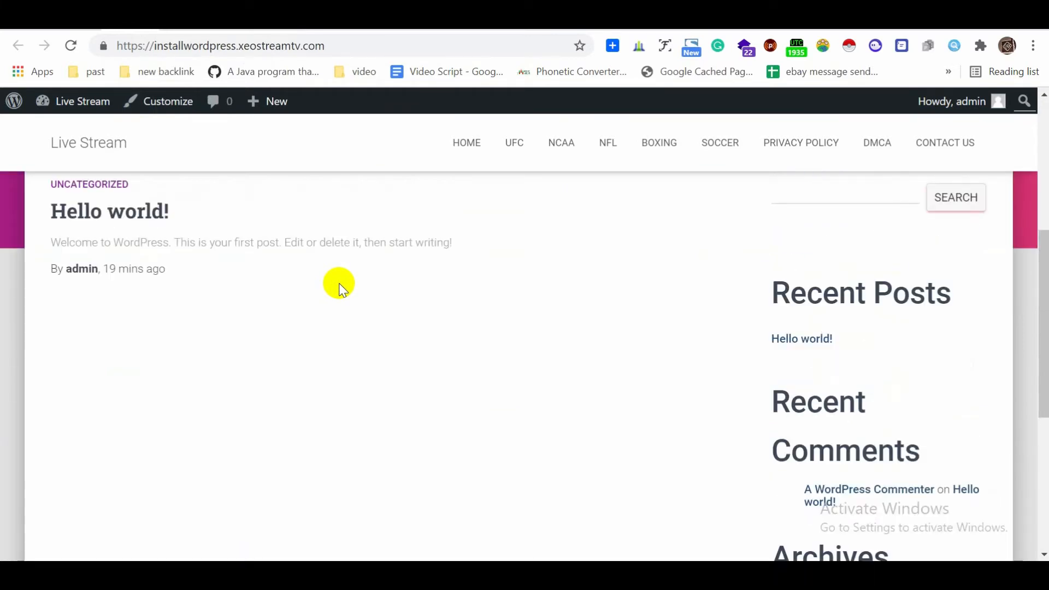
scroll(339, 290, down, 5)
scroll(339, 286, down, 2)
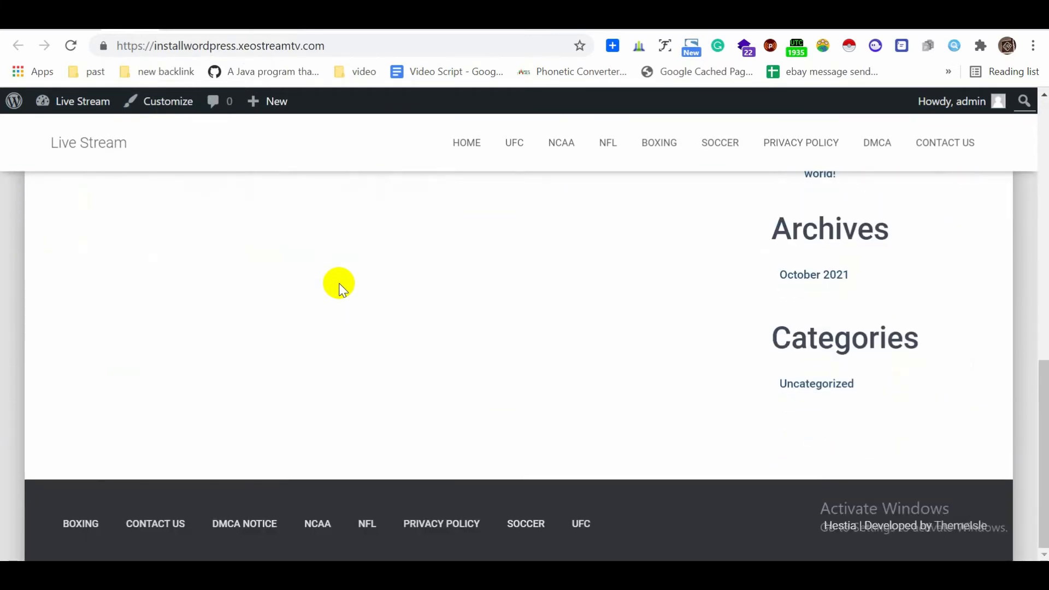
scroll(339, 286, up, 6)
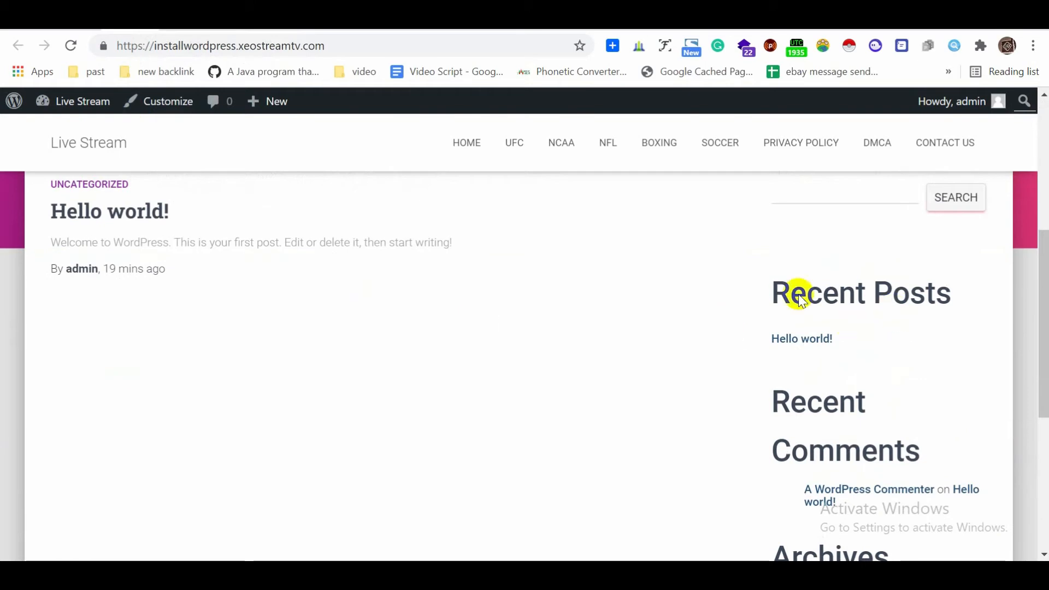
scroll(452, 314, up, 6)
scroll(403, 328, down, 12)
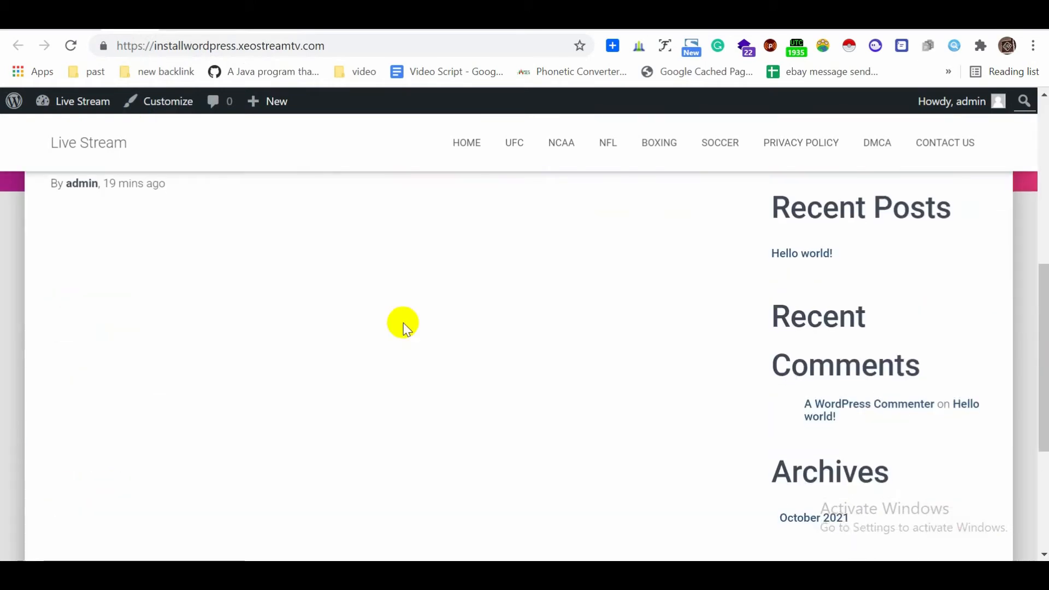
scroll(819, 354, up, 7)
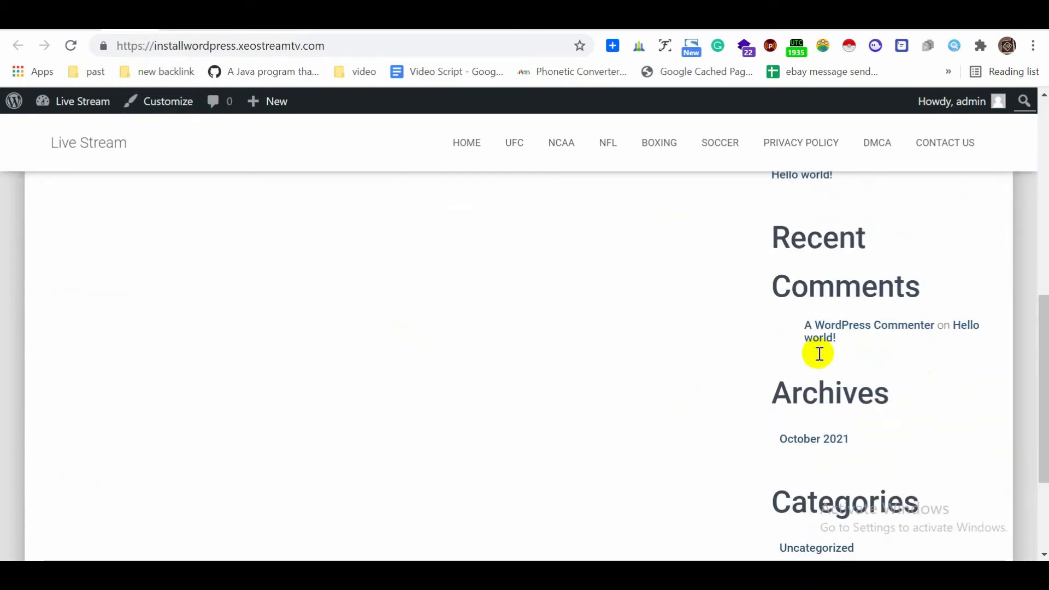
scroll(865, 346, down, 3)
scroll(847, 344, down, 4)
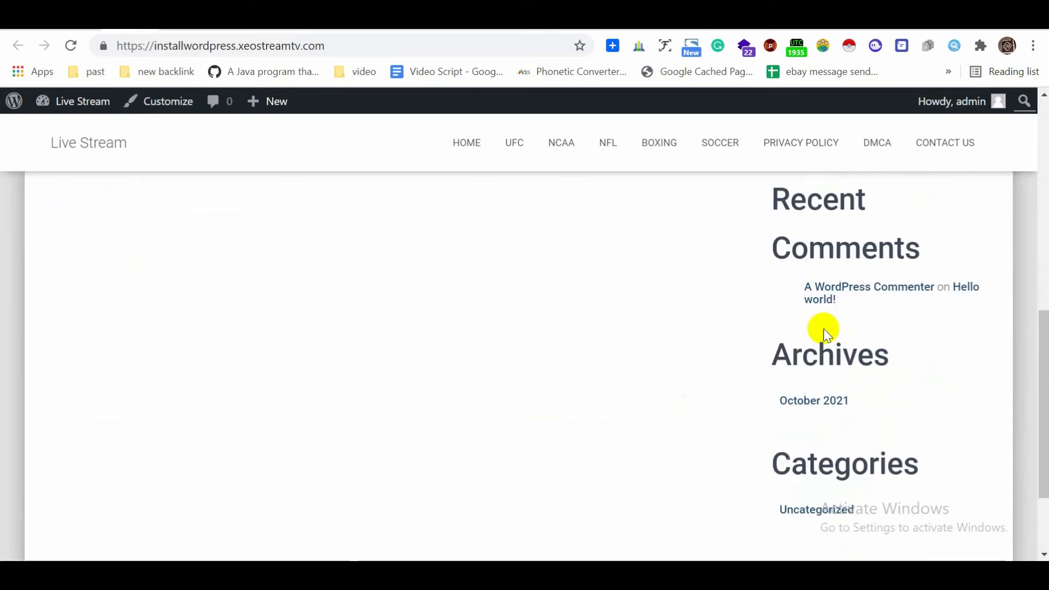
scroll(832, 383, up, 6)
scroll(833, 394, up, 6)
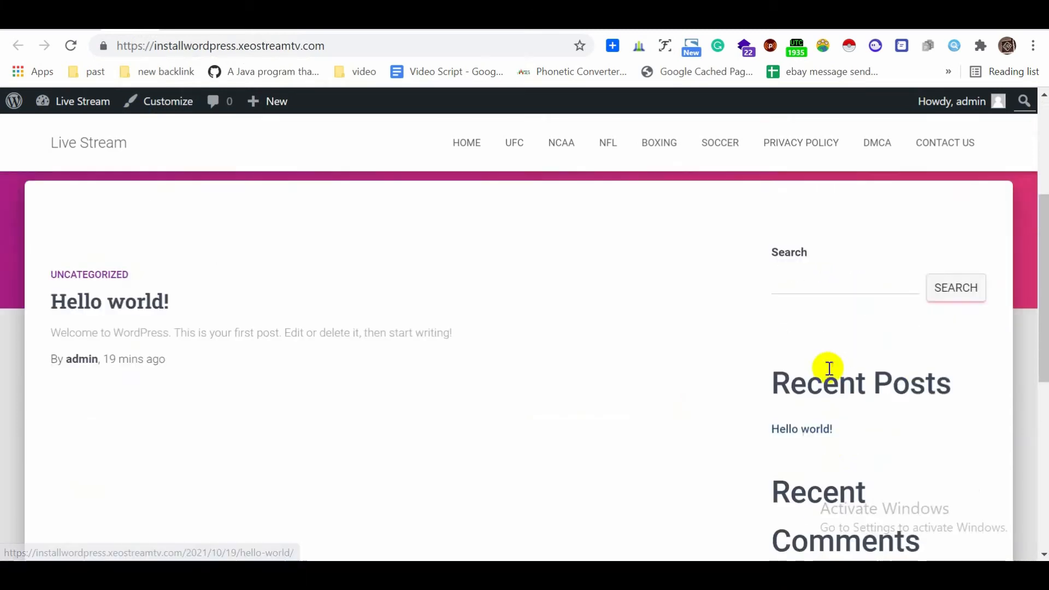
scroll(852, 342, down, 8)
scroll(825, 382, down, 4)
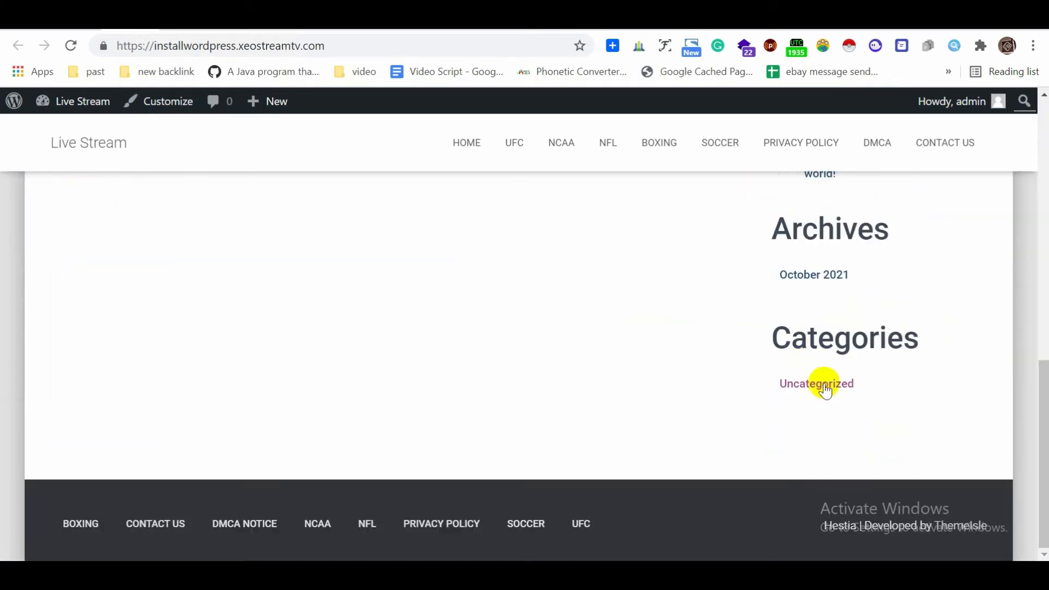
scroll(822, 380, up, 10)
scroll(408, 286, down, 6)
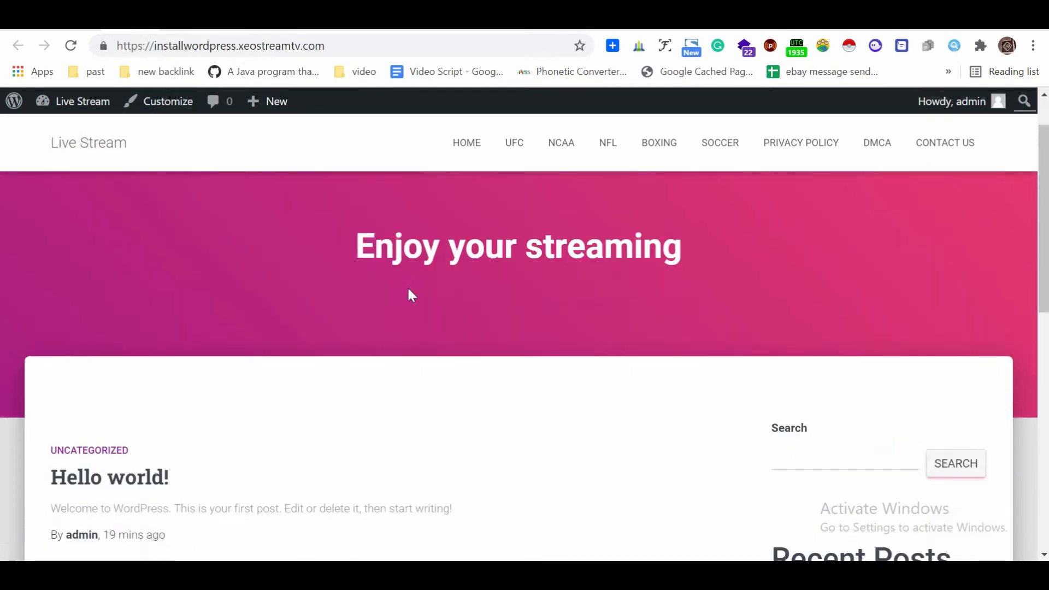
Step: Look through the theme customizer's sections and widget areas, and review the blog's front page with its post listing and sidebar
scroll(809, 328, up, 6)
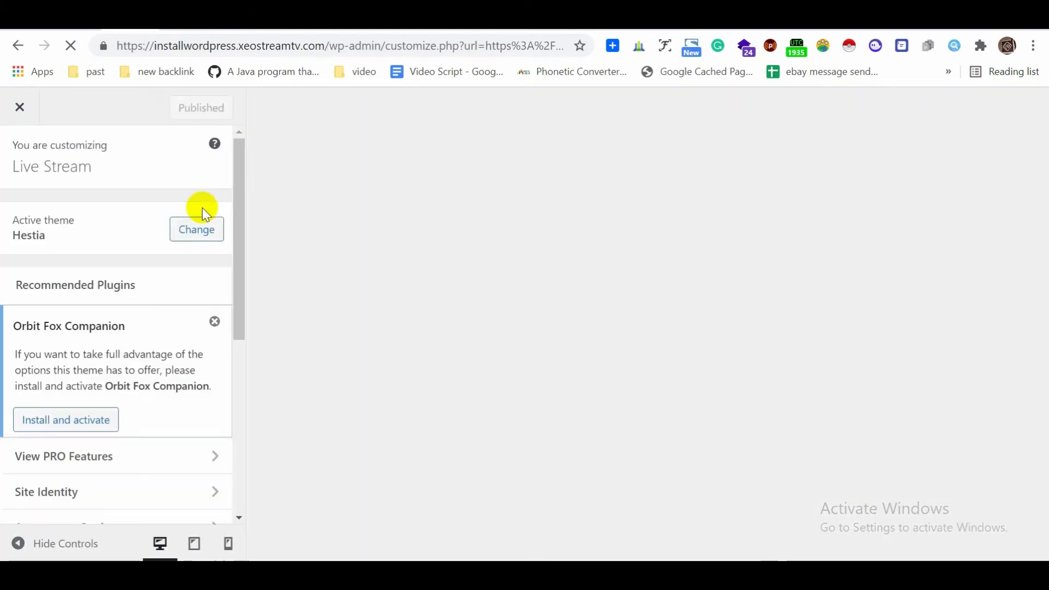
scroll(154, 258, down, 2)
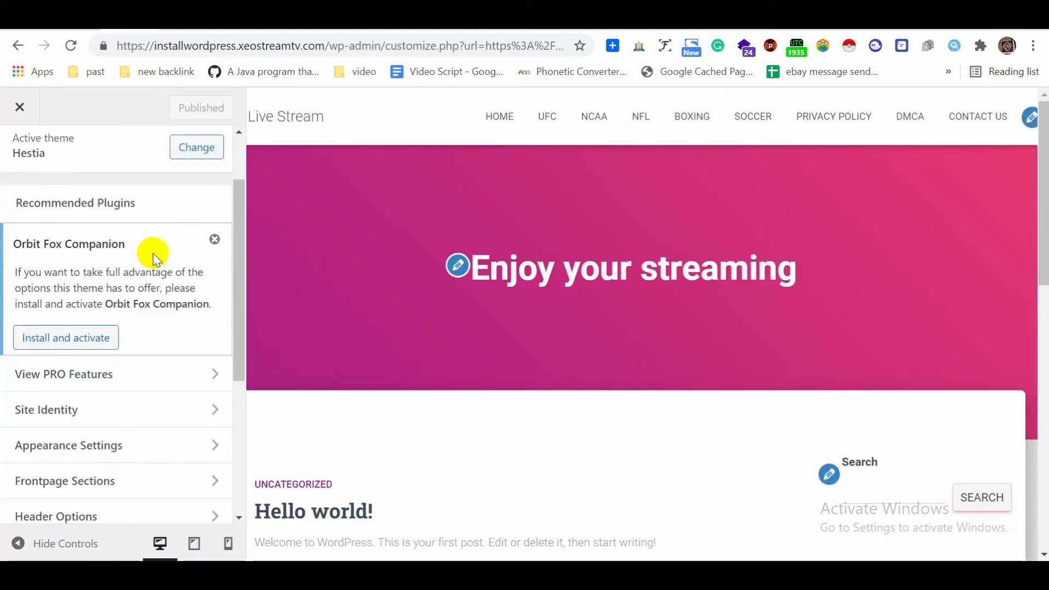
scroll(155, 257, down, 2)
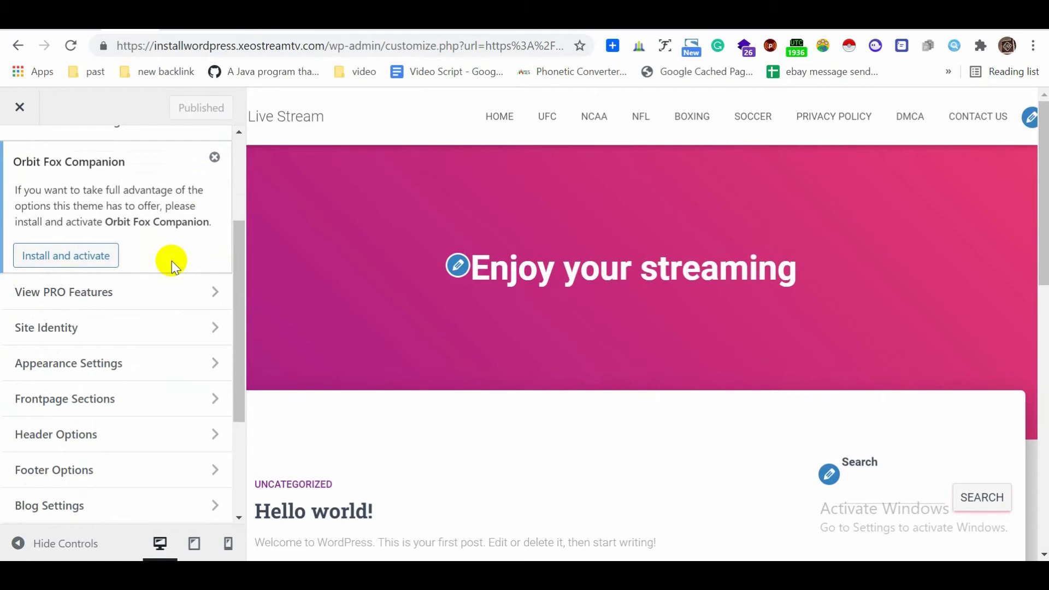
scroll(171, 265, down, 2)
scroll(144, 212, down, 2)
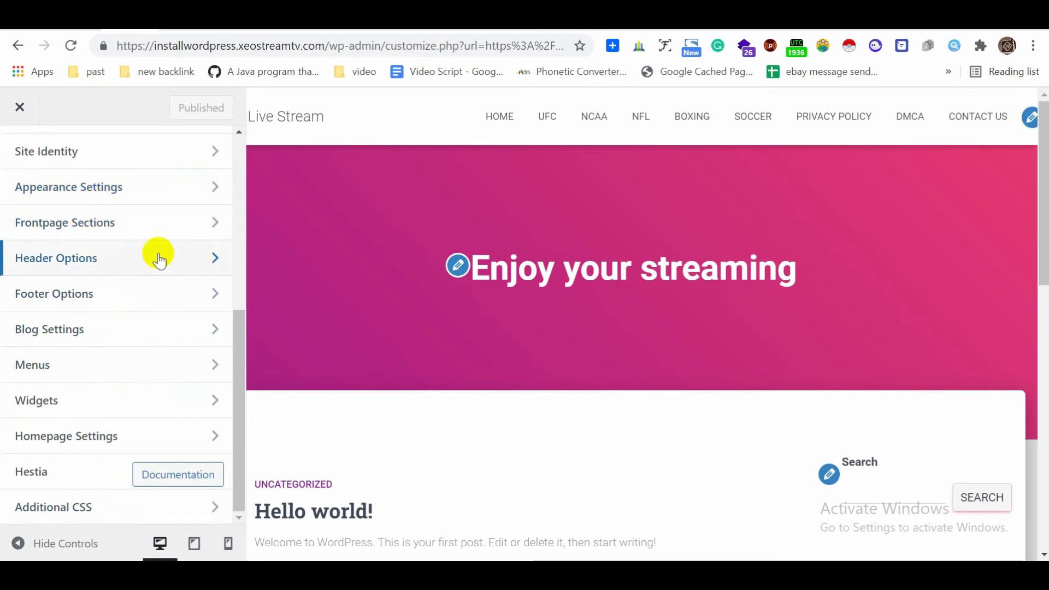
mouse_move(234, 399)
mouse_down()
mouse_move(228, 215)
mouse_move(235, 394)
mouse_up()
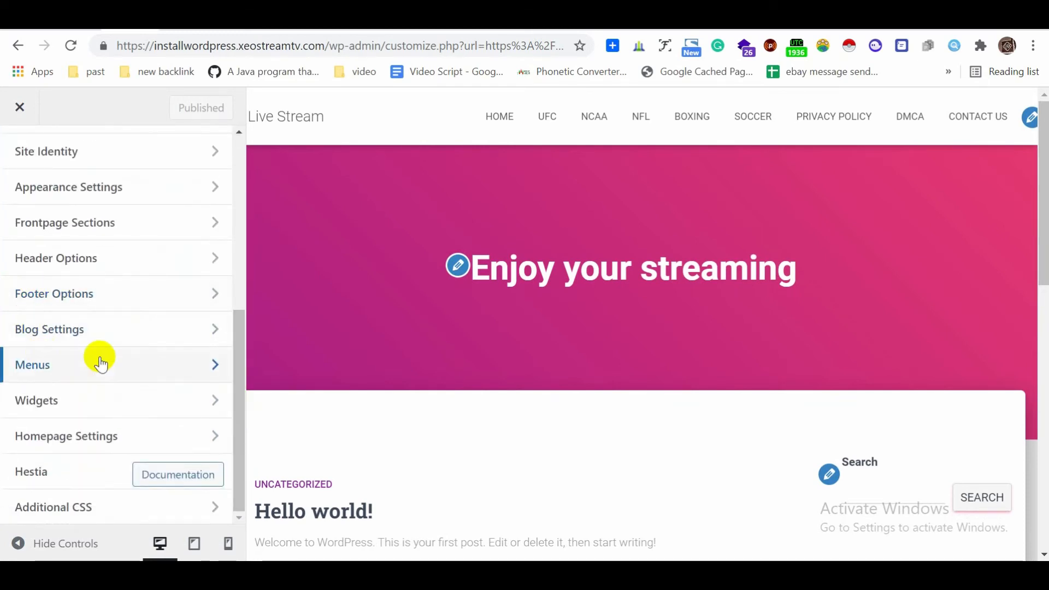
click(95, 289)
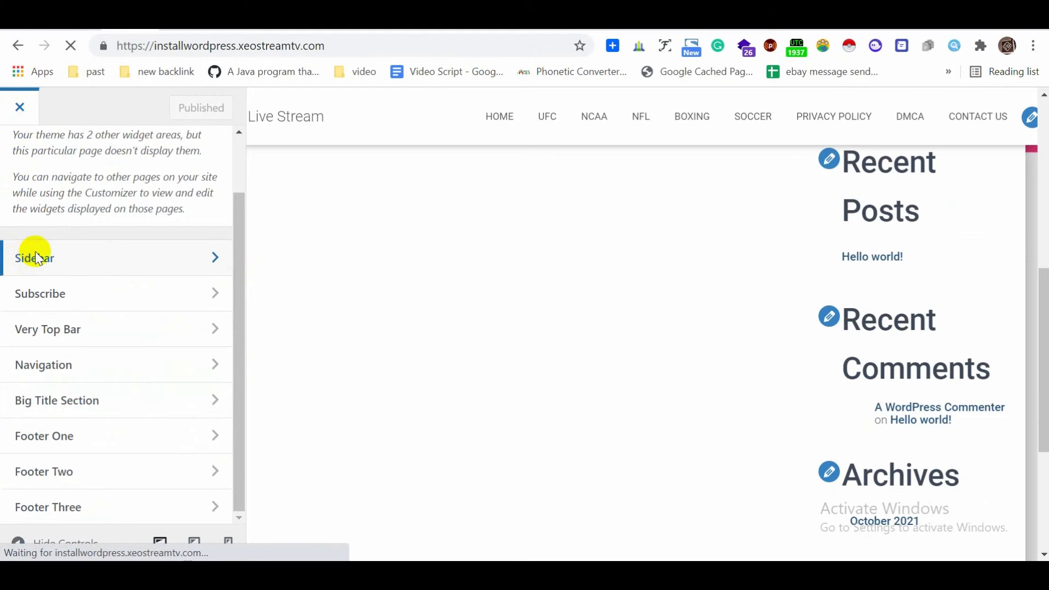
scroll(522, 331, down, 2)
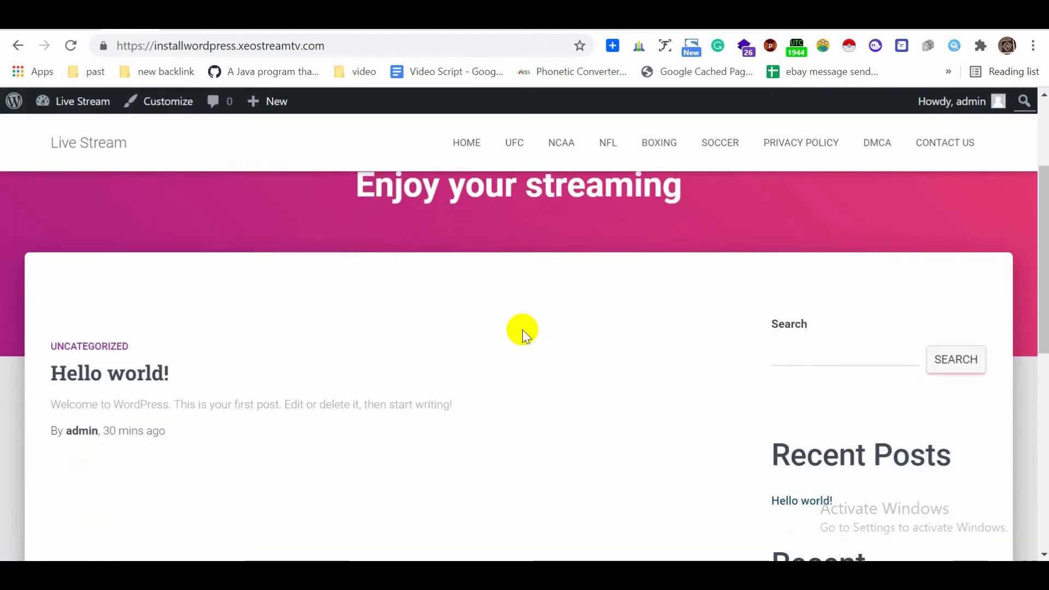
scroll(523, 330, down, 4)
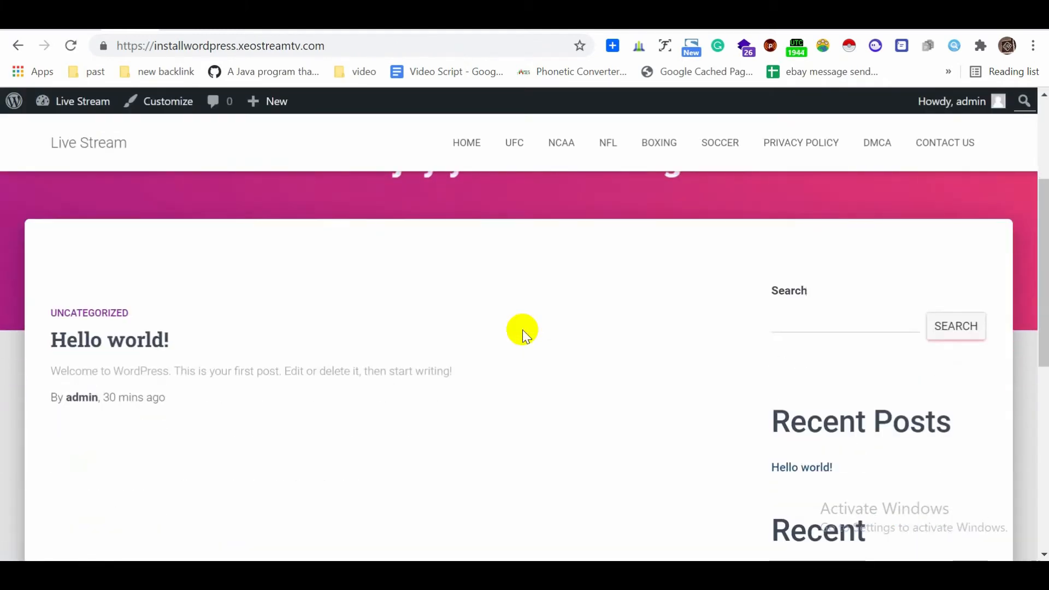
scroll(522, 329, up, 1)
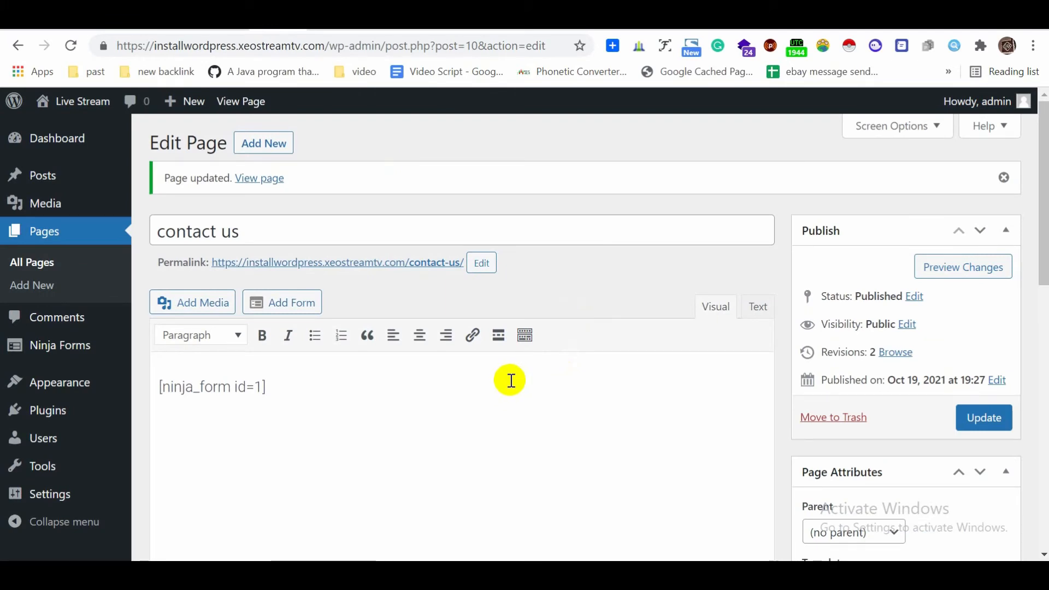
Step: Start a new blog post from the WordPress admin area
click(37, 182)
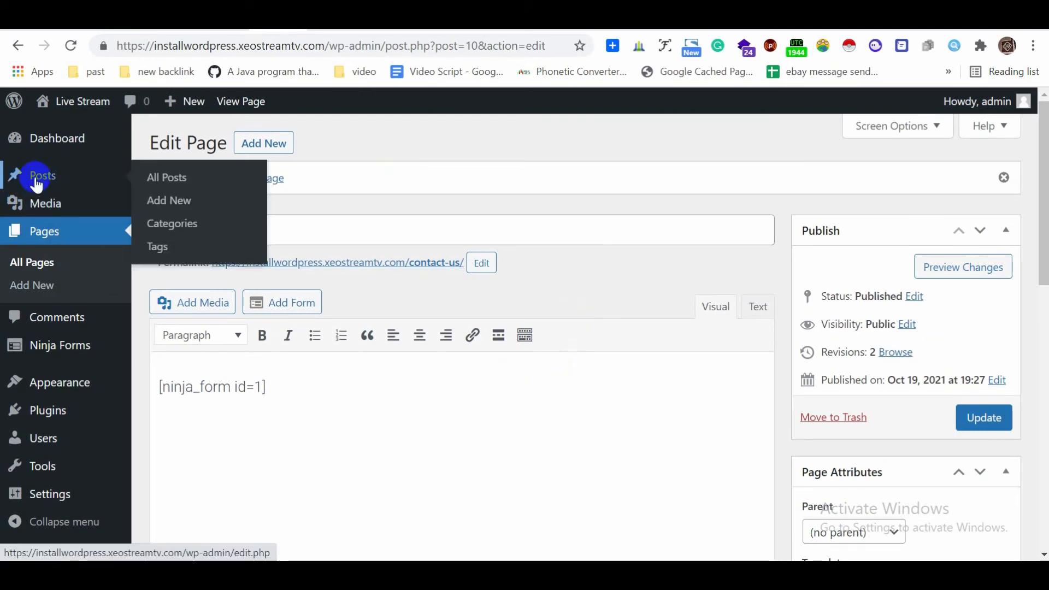
click(176, 208)
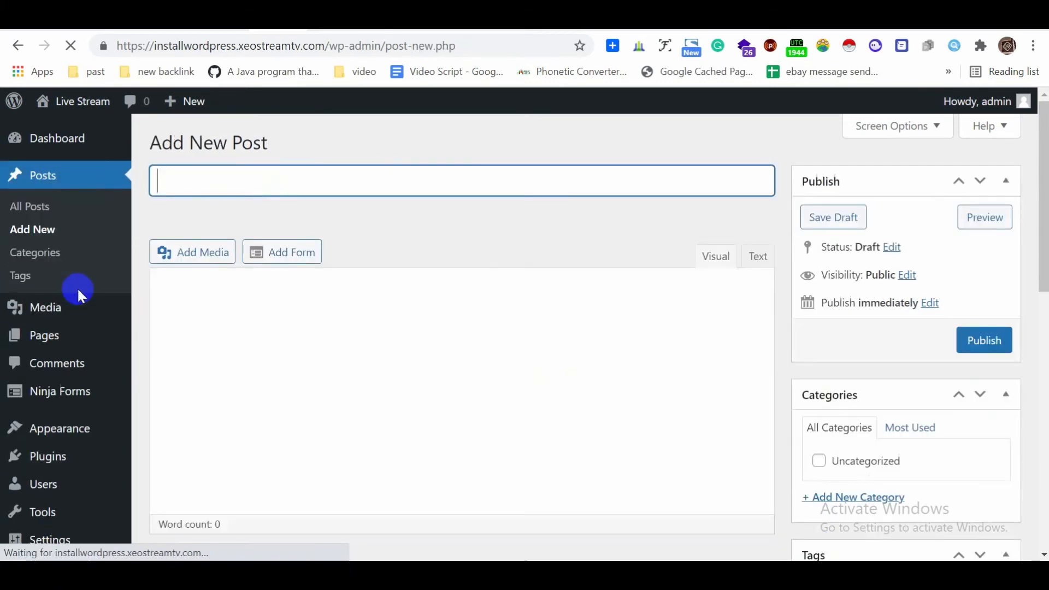
mouse_move(80, 301)
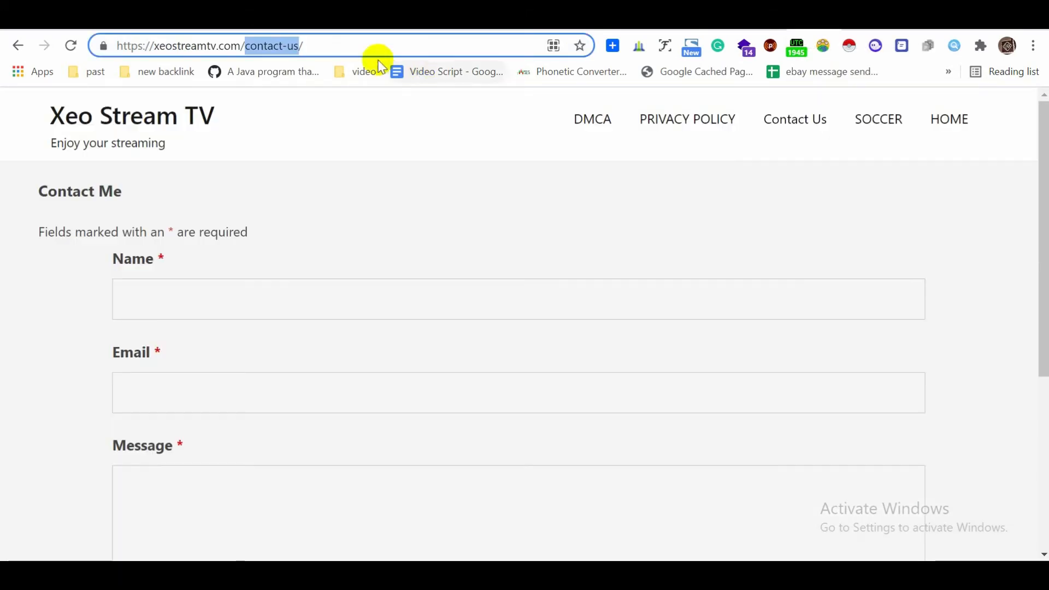
Step: Search the web for "cnn sports" and open the CNN Sports page
click(373, 47)
text(cnn sports)
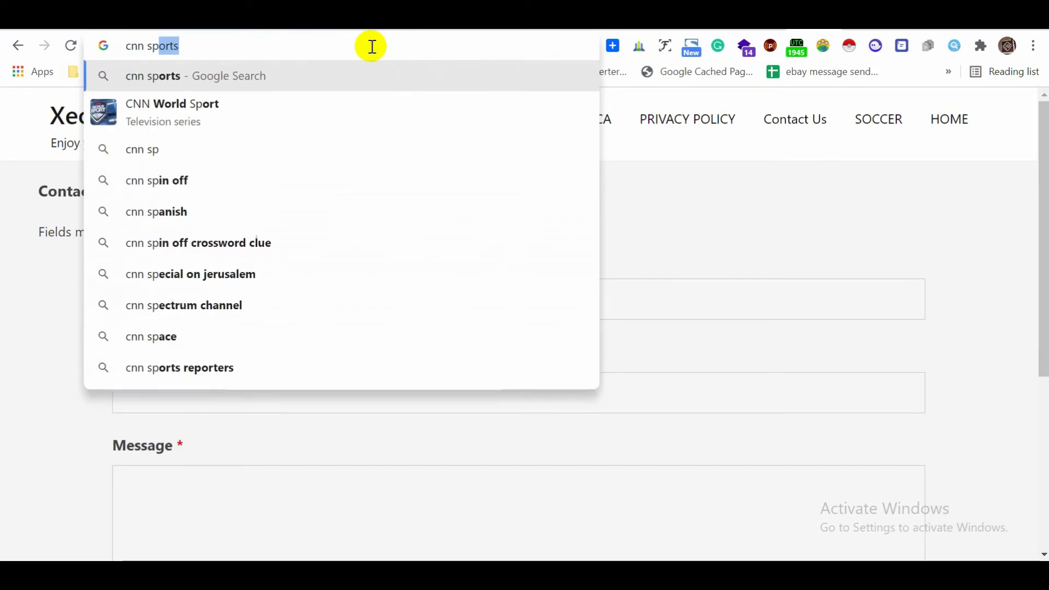
key(Return)
click(243, 284)
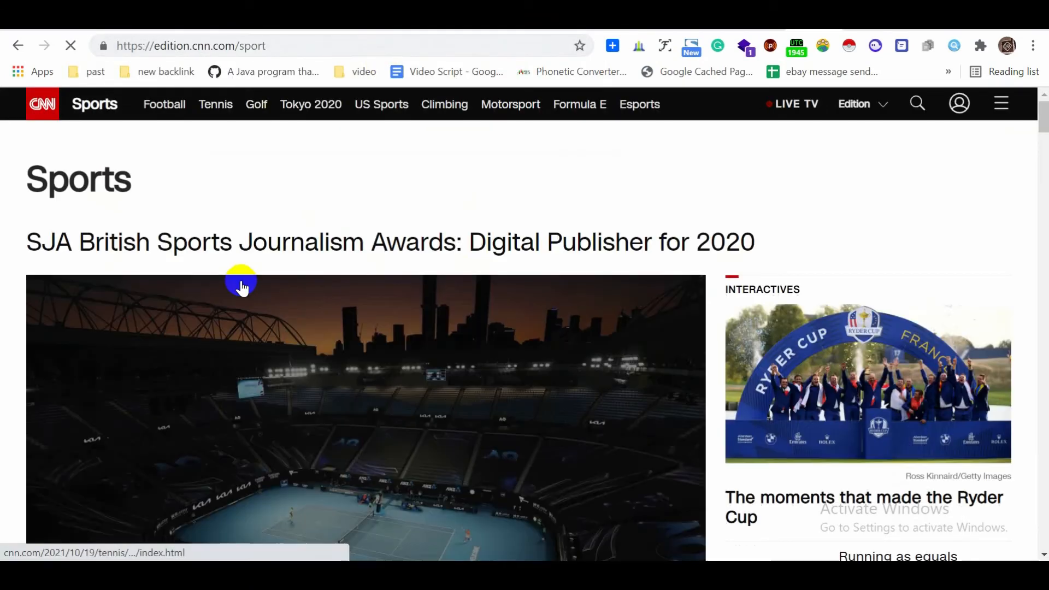
Step: Find the football article on Mo Salah as the best Premier League player and open it in a new tab
scroll(104, 311, down, 10)
scroll(103, 312, up, 8)
scroll(104, 311, down, 16)
middle_click(615, 229)
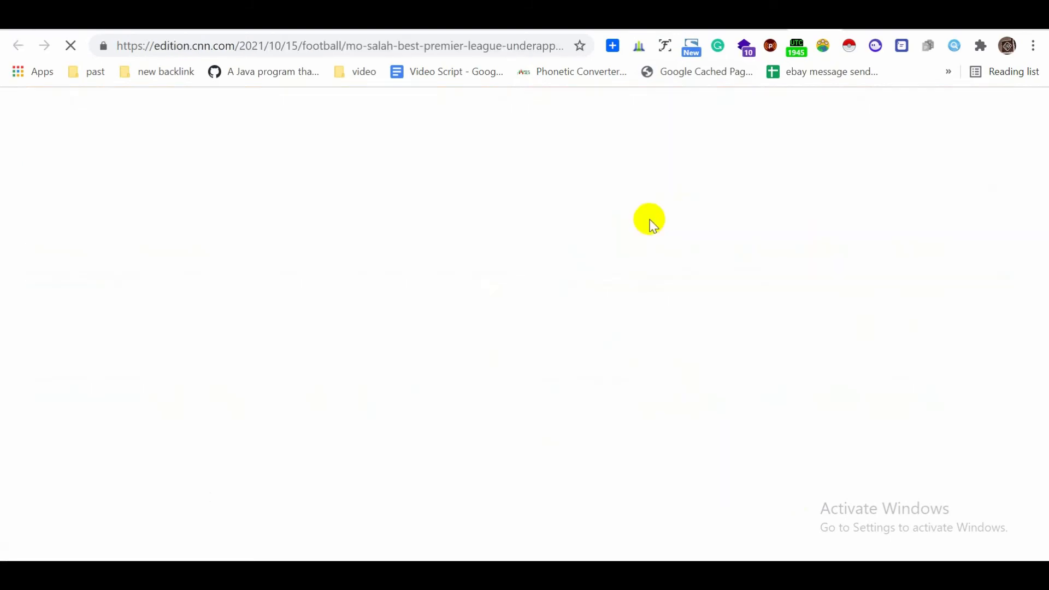
Step: Copy the Mo Salah article's full headline and paste it as the new post's title
scroll(648, 225, down, 6)
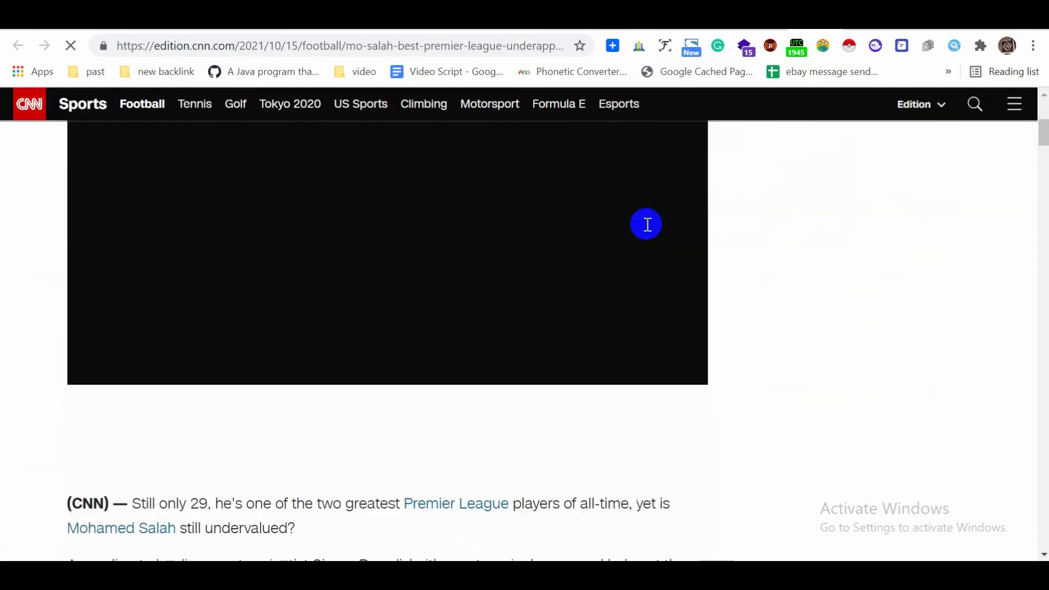
scroll(647, 224, down, 10)
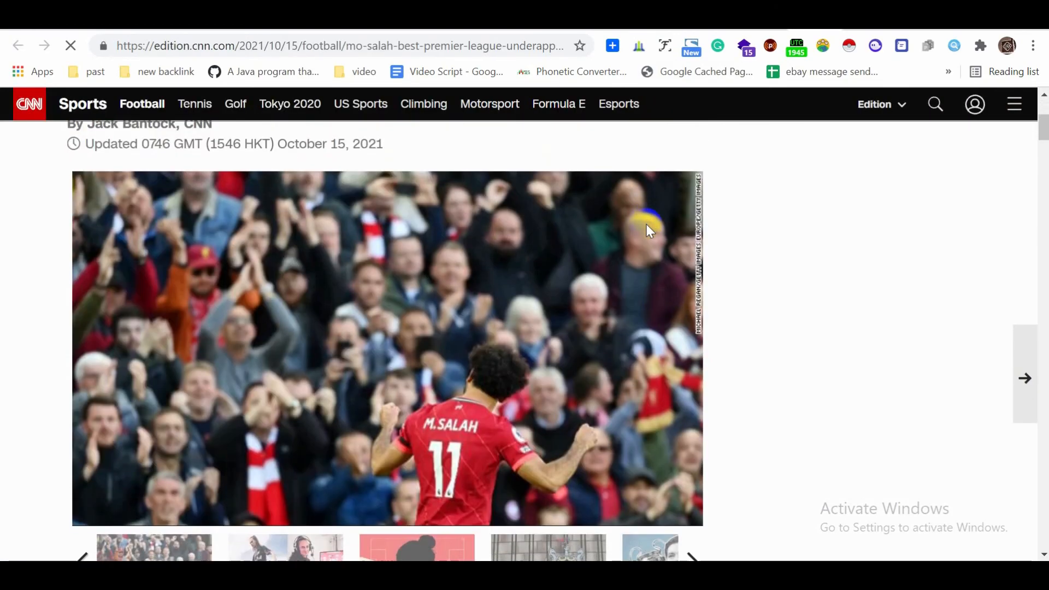
scroll(647, 225, up, 16)
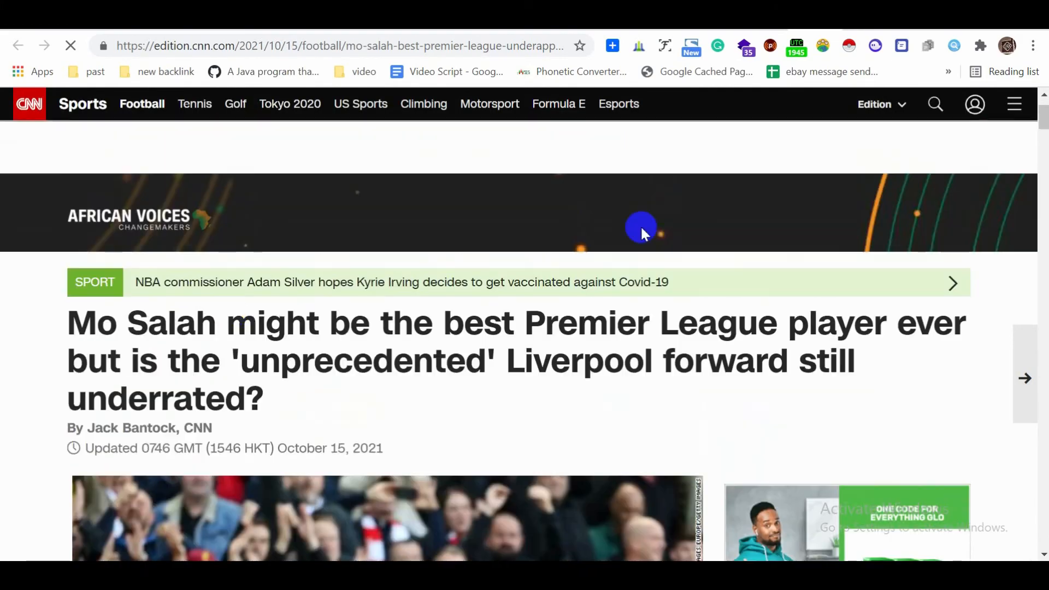
drag(89, 326, 265, 403)
key(ctrl+c)
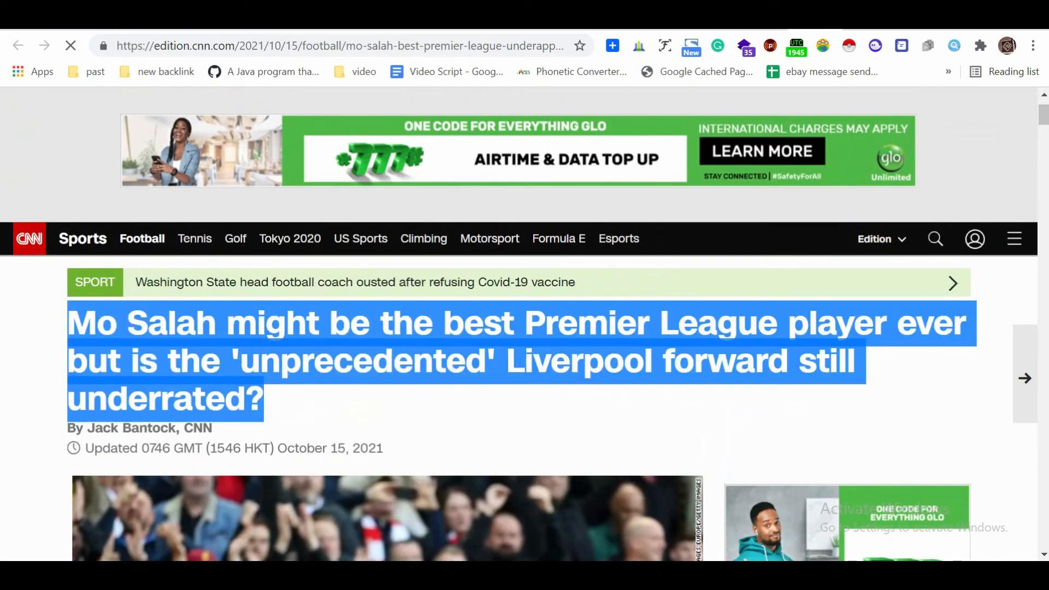
click(250, 20)
key(ctrl+v)
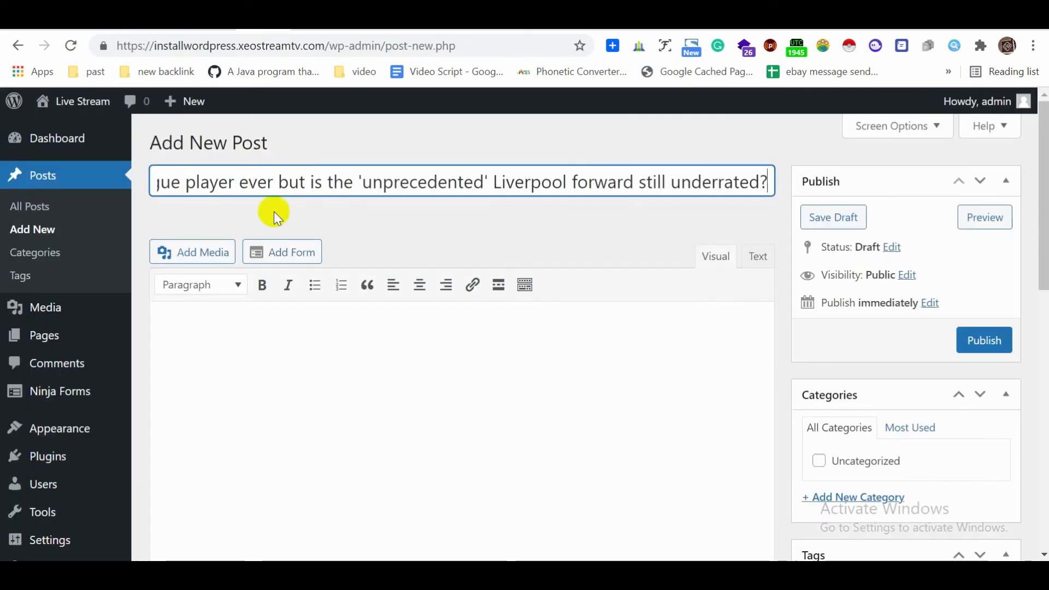
Step: Copy the article's opening paragraphs, down to the Thierry Henry quote, into the post's content and end with a new line
click(269, 338)
click(257, 20)
scroll(254, 314, down, 10)
scroll(254, 316, down, 2)
drag(133, 197, 681, 283)
scroll(293, 302, down, 7)
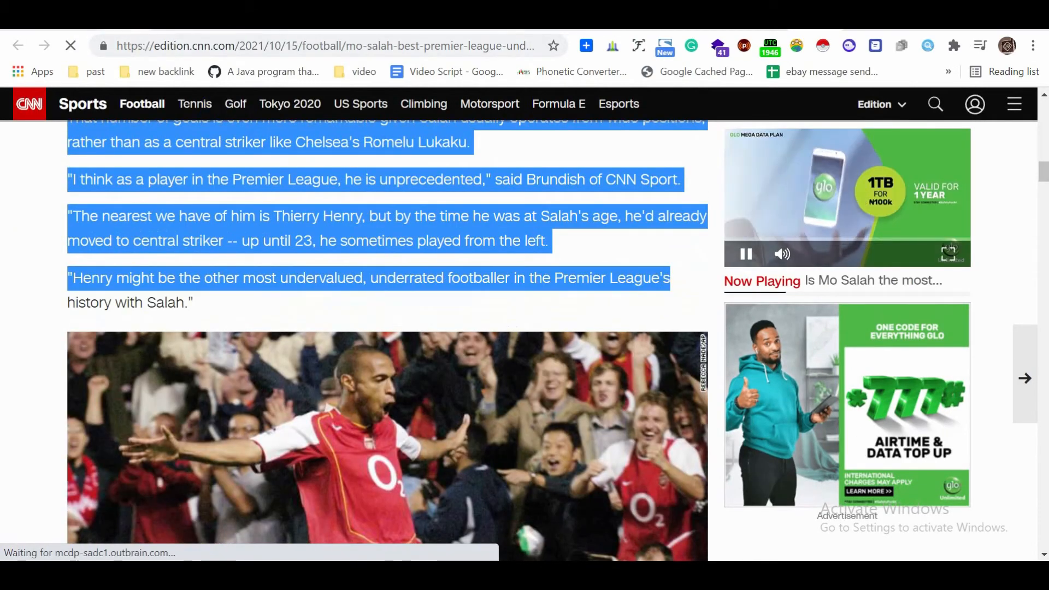
click(350, 20)
click(262, 19)
scroll(501, 268, down, 3)
right_click(500, 267)
scroll(500, 265, up, 9)
scroll(500, 265, down, 4)
key(ctrl+c)
click(164, 20)
key(ctrl+v)
scroll(494, 341, down, 5)
key(Return)
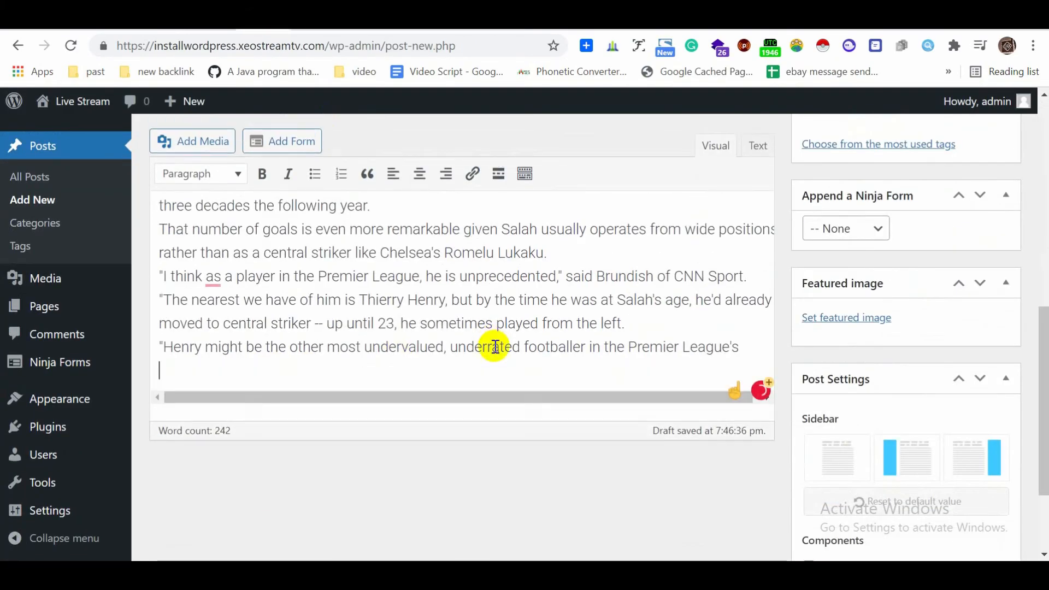
Step: Copy the paragraphs of the article's "Ballon d'Or worthy?" section and append them to the post's content
click(705, 21)
scroll(533, 315, up, 5)
scroll(533, 315, down, 14)
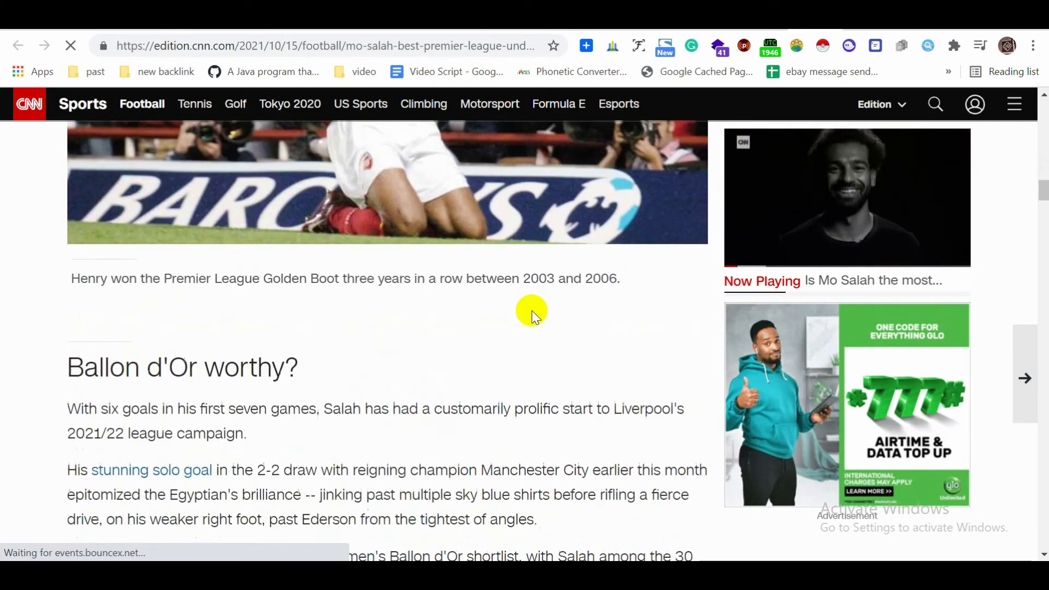
scroll(317, 293, down, 6)
drag(77, 235, 588, 309)
scroll(490, 312, down, 7)
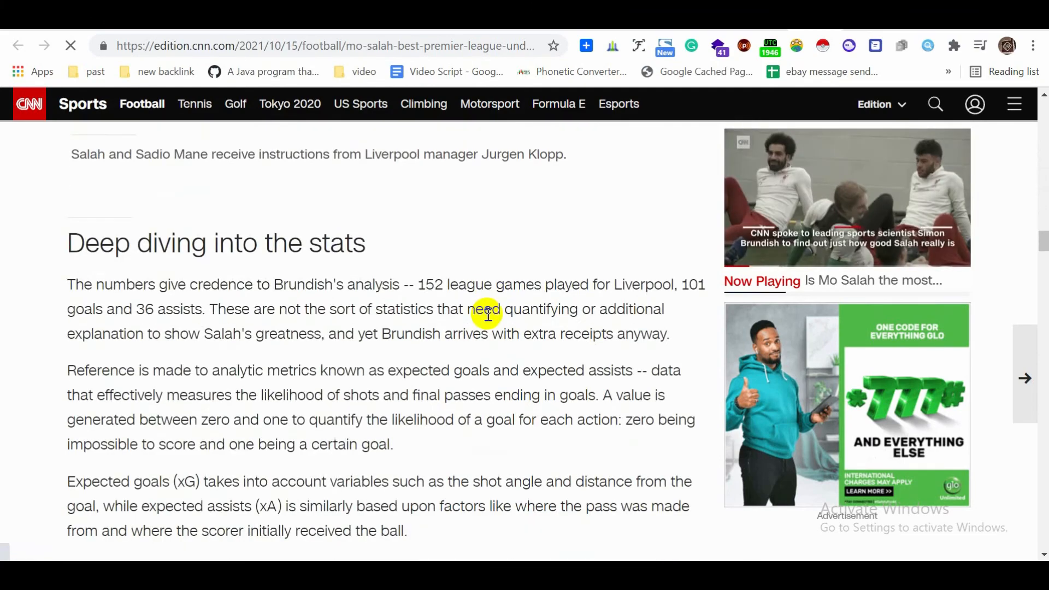
scroll(489, 311, up, 1)
click(268, 20)
key(ctrl+v)
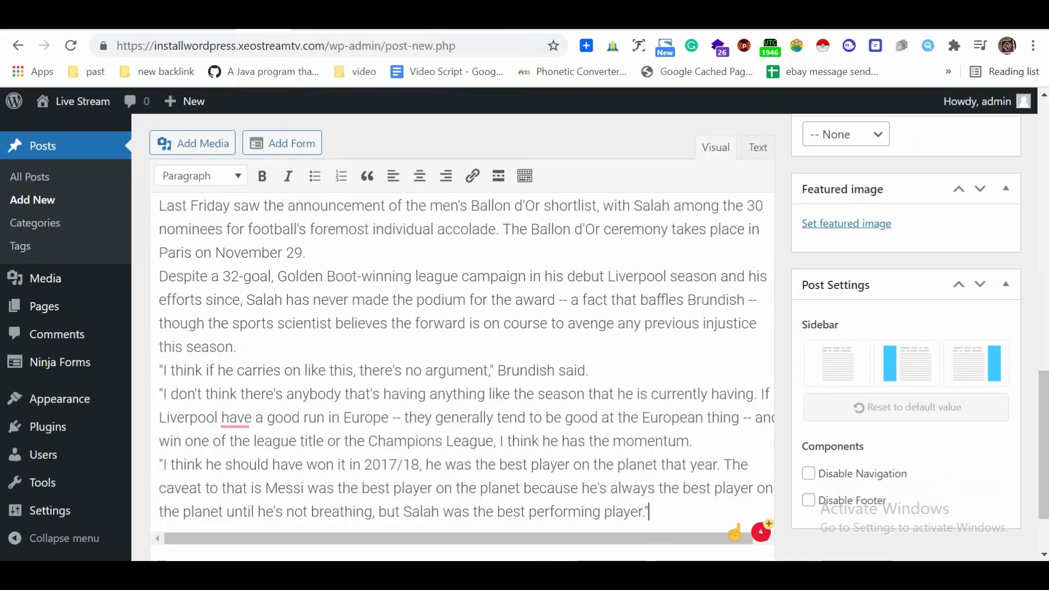
Step: Pause the article's video and save the photo of Salah and Sadio Mane with Jurgen Klopp to the desktop
click(705, 21)
click(828, 218)
scroll(260, 323, down, 5)
scroll(259, 323, up, 12)
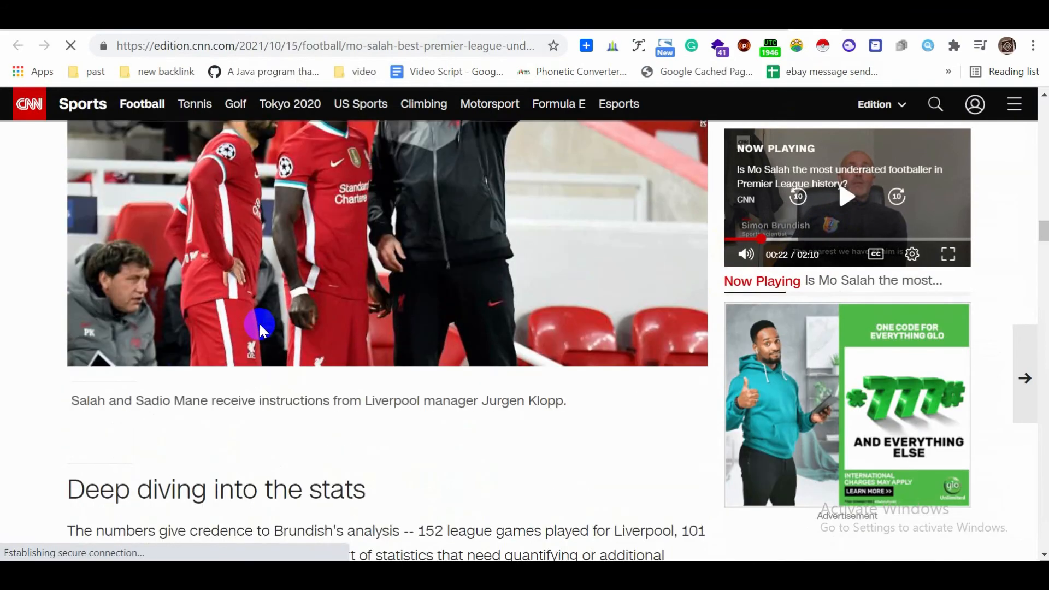
scroll(236, 338, down, 1)
scroll(235, 337, up, 1)
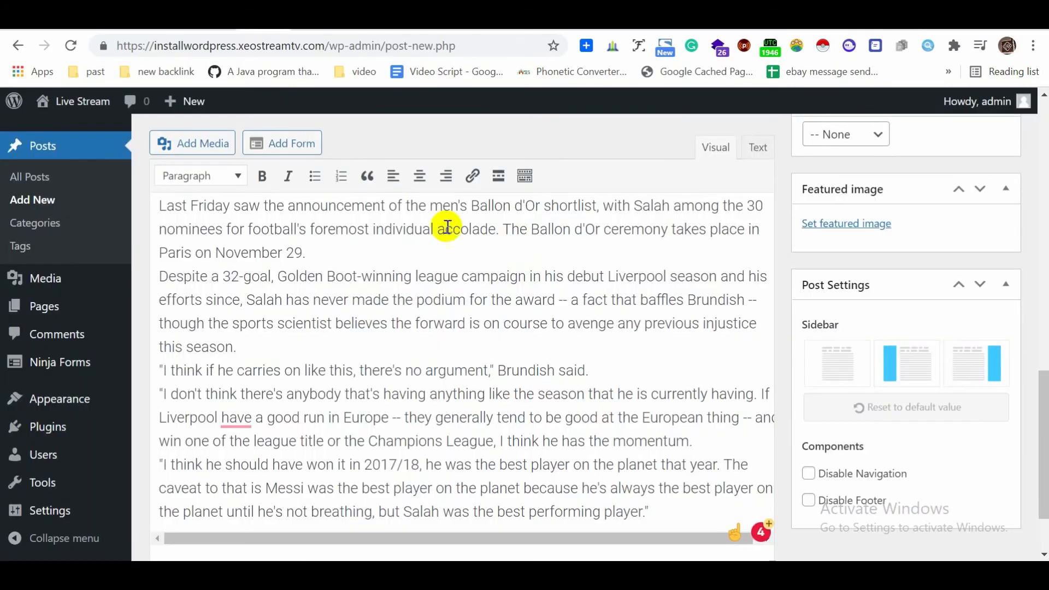
Step: Upload the saved Salah photo from the desktop and set it as the post's featured image
scroll(445, 227, down, 3)
scroll(952, 327, up, 6)
scroll(947, 327, down, 1)
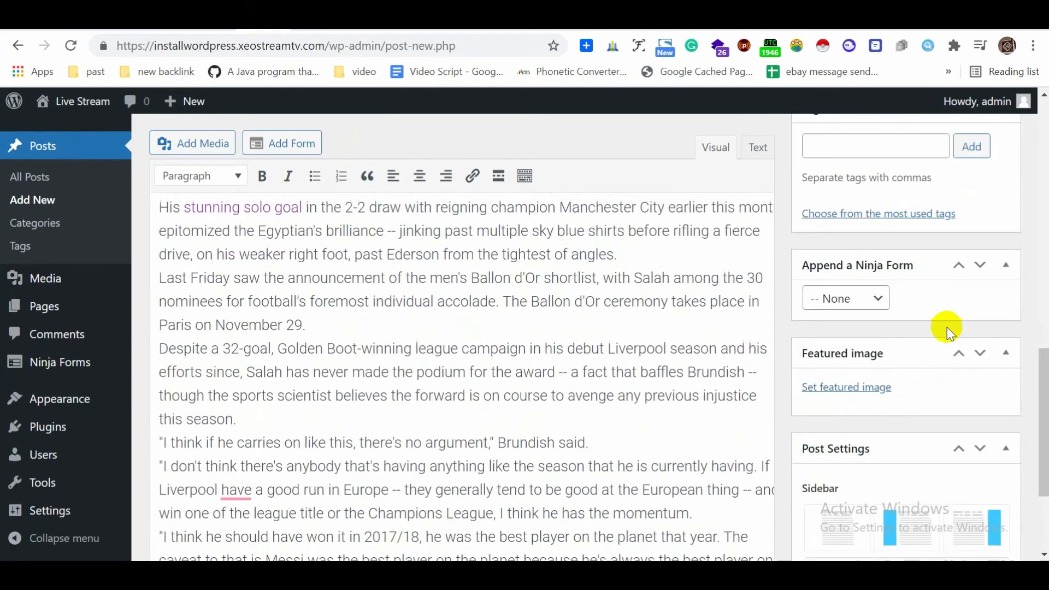
click(852, 388)
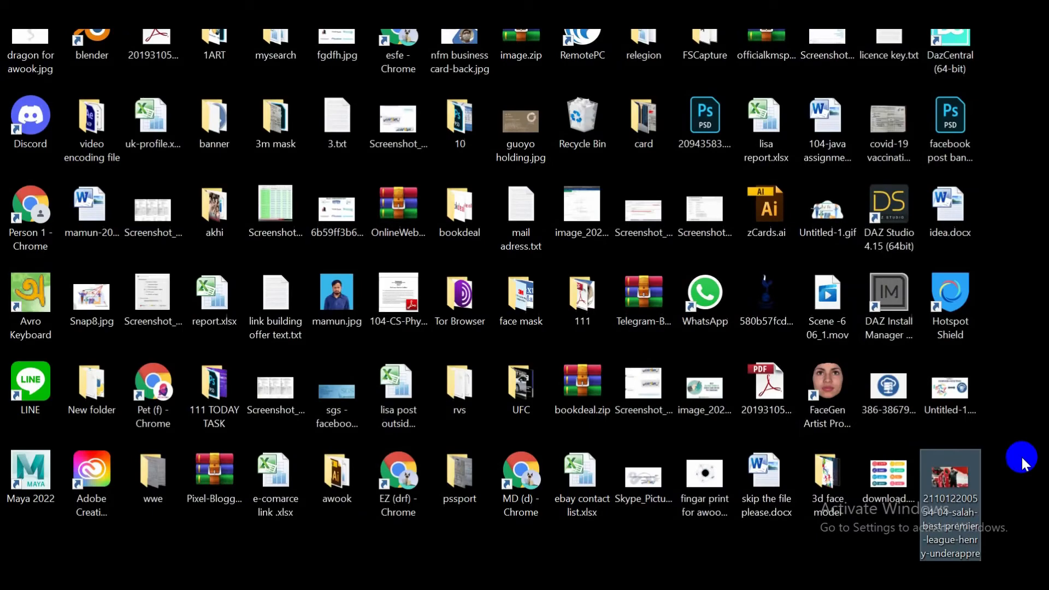
drag(951, 475, 532, 346)
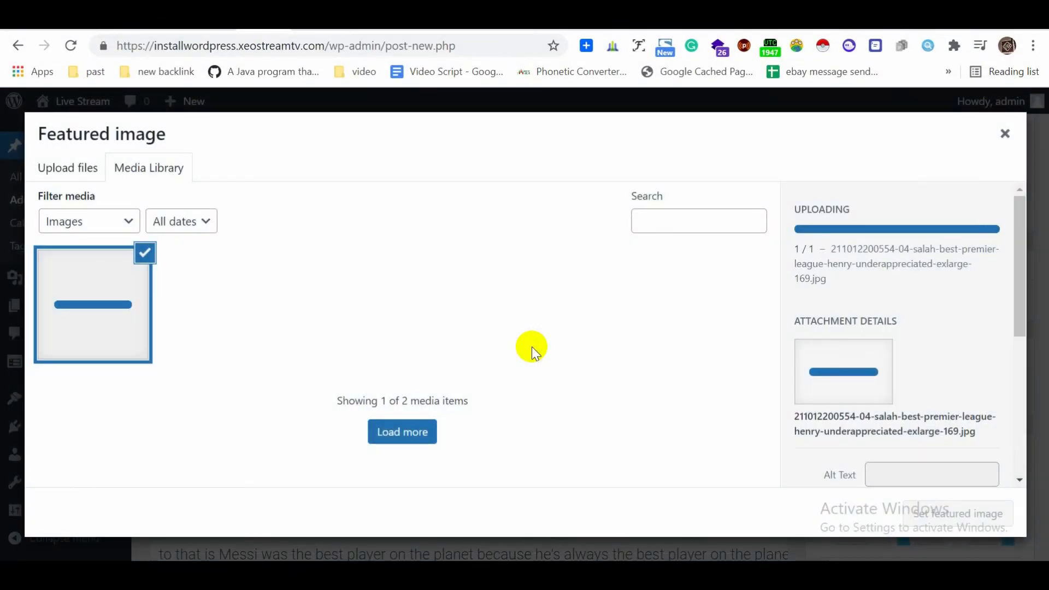
click(947, 516)
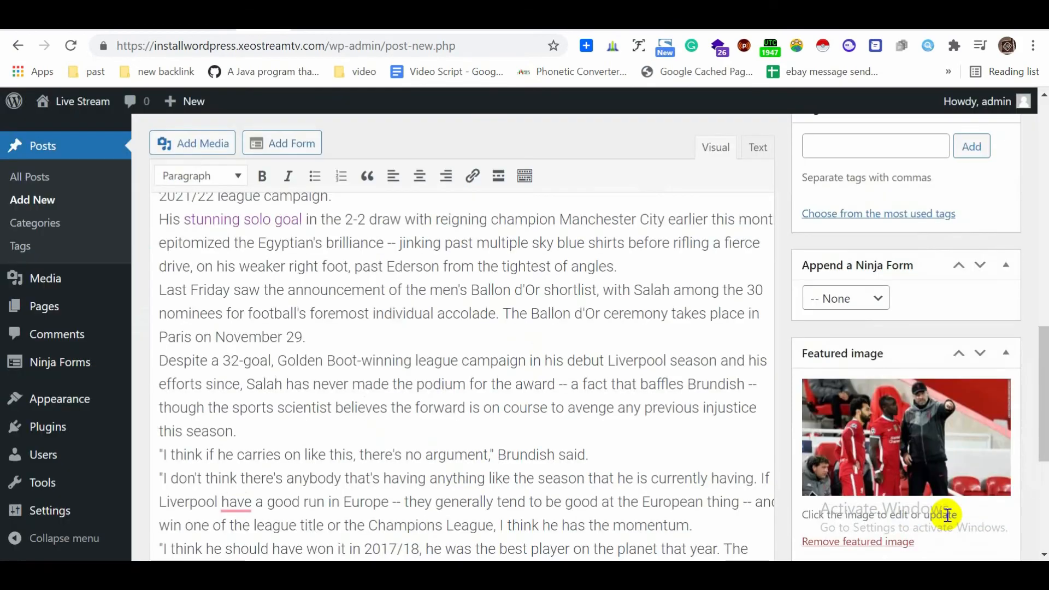
Step: Enter soccer as a new category name and publish the Mo Salah post
scroll(526, 370, down, 5)
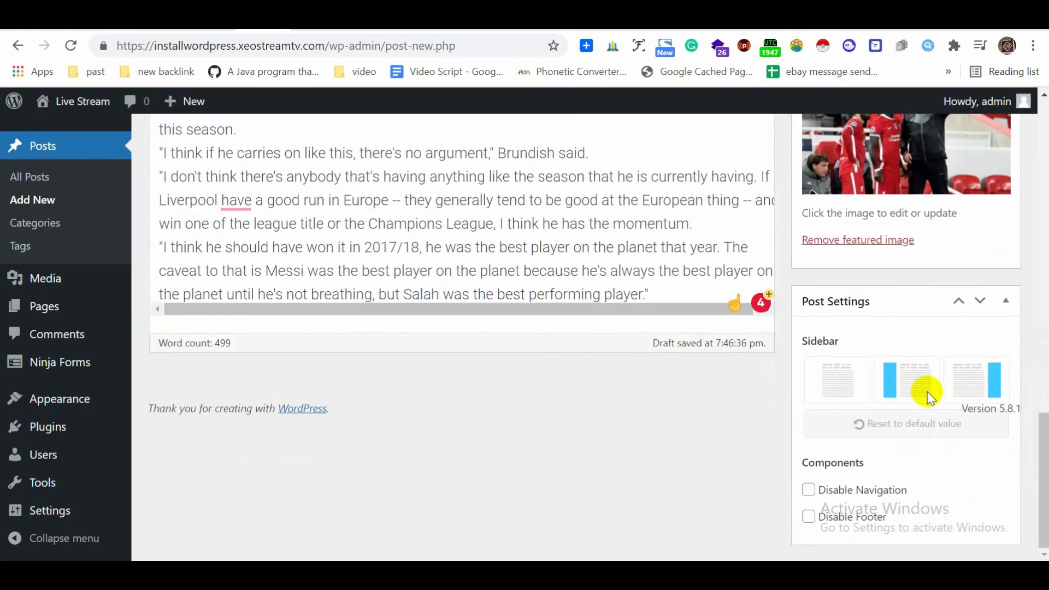
scroll(927, 392, up, 10)
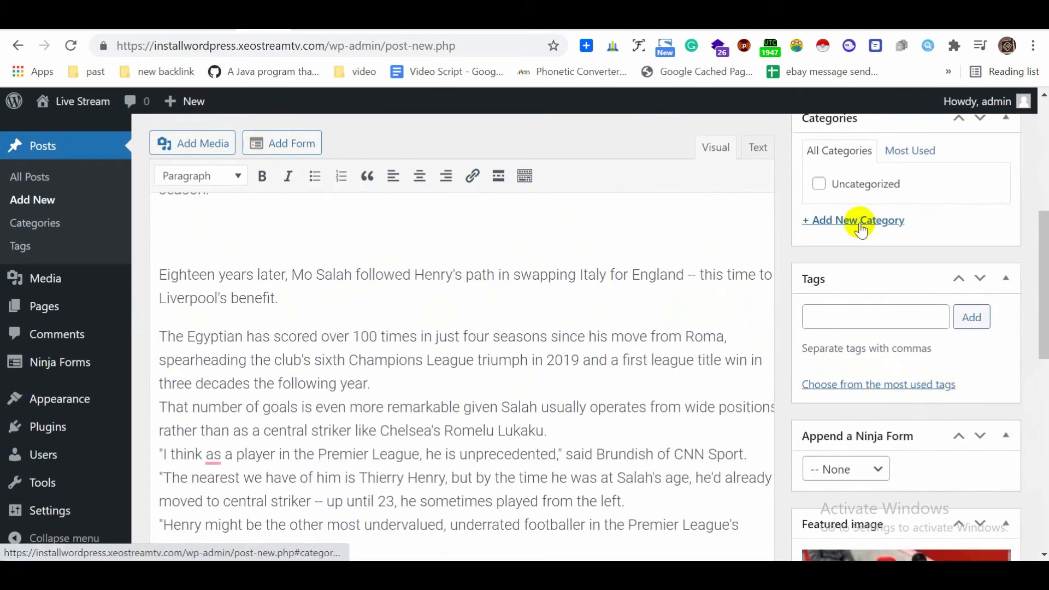
scroll(929, 232, up, 2)
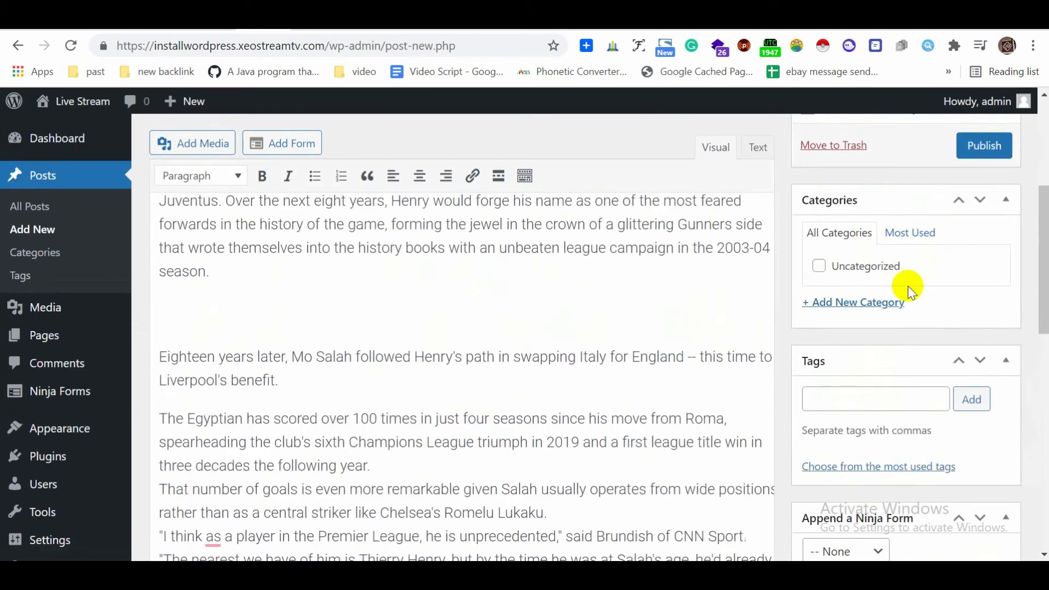
click(850, 303)
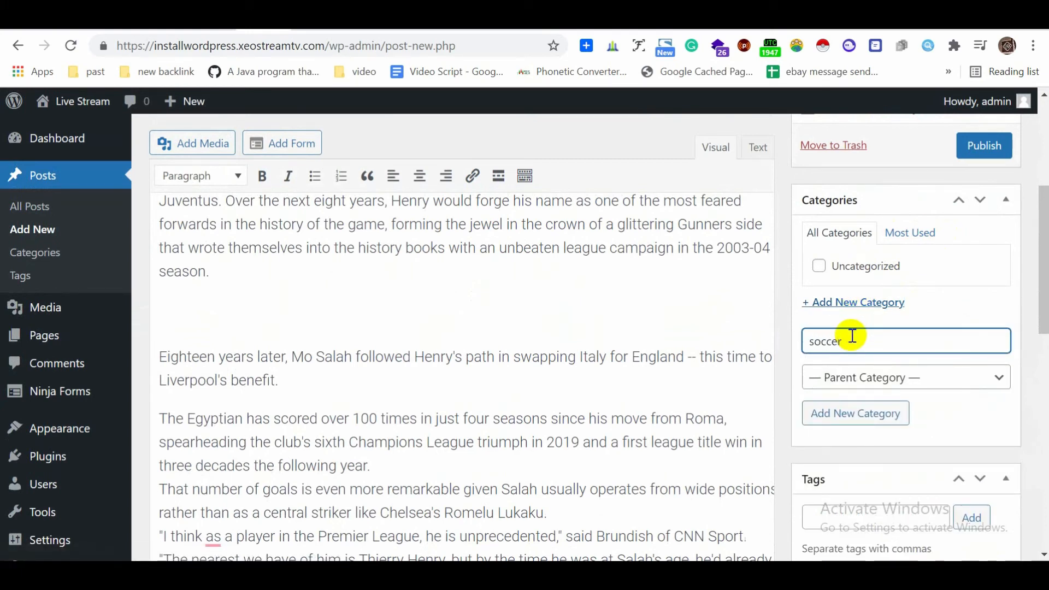
scroll(738, 351, down, 3)
scroll(731, 352, up, 6)
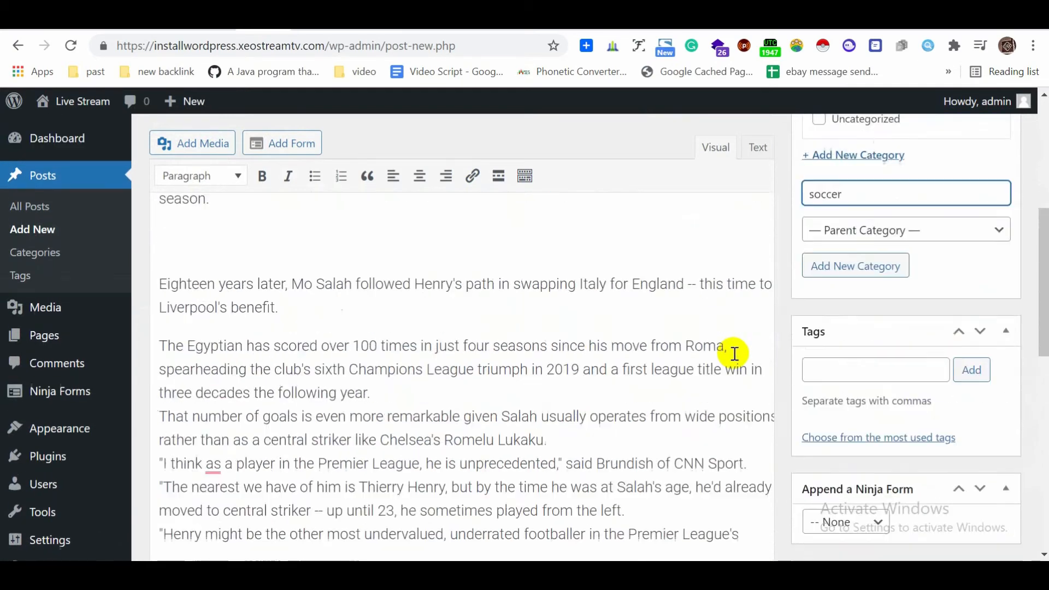
click(985, 324)
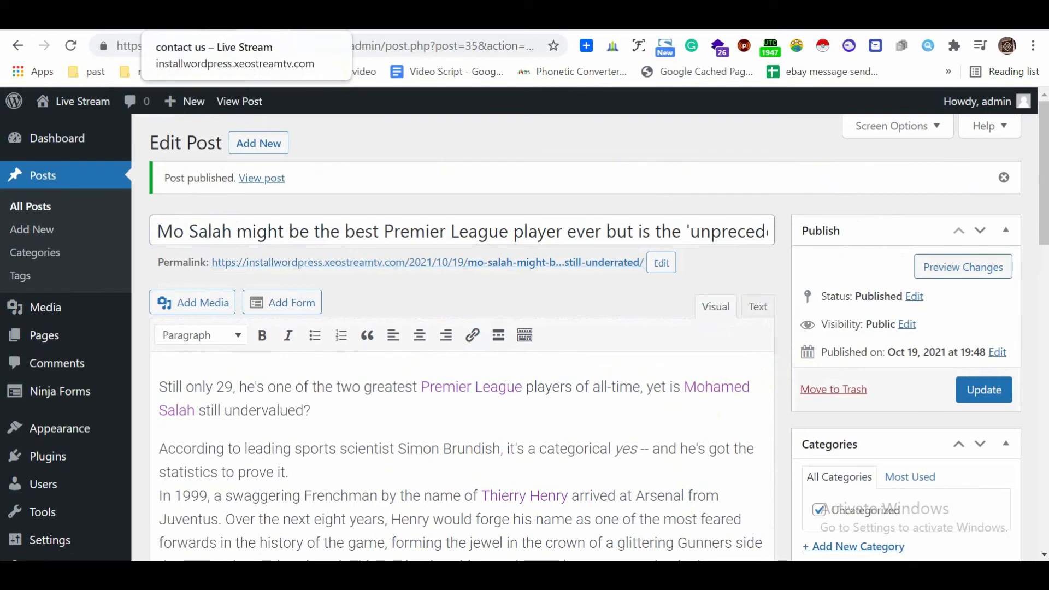
Step: Open the live site's home page and examine how the published posts are listed
click(183, 20)
scroll(351, 224, up, 6)
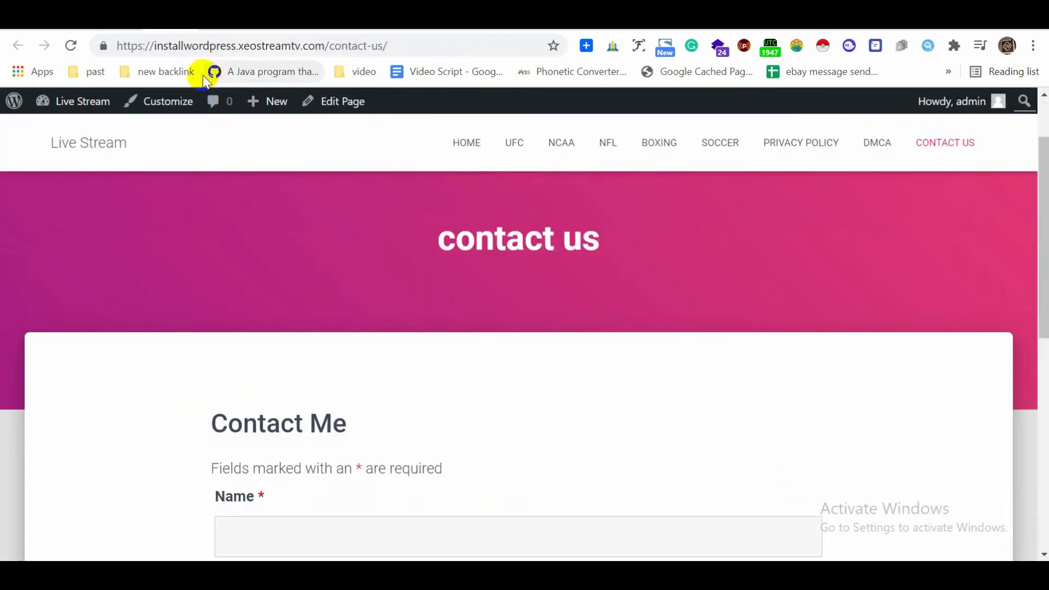
click(458, 143)
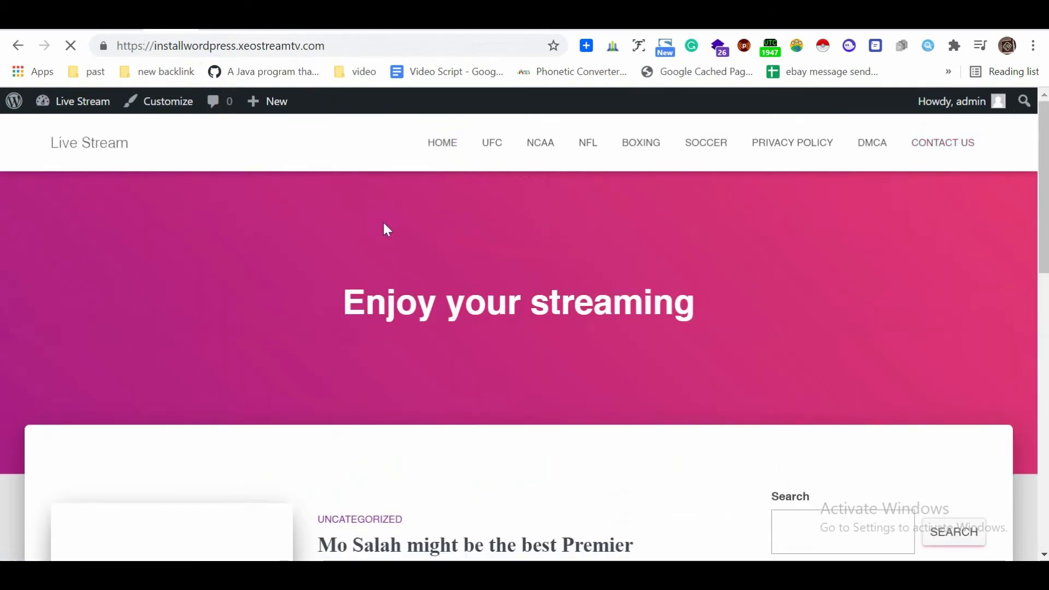
scroll(384, 224, down, 7)
scroll(529, 235, down, 5)
scroll(529, 235, up, 7)
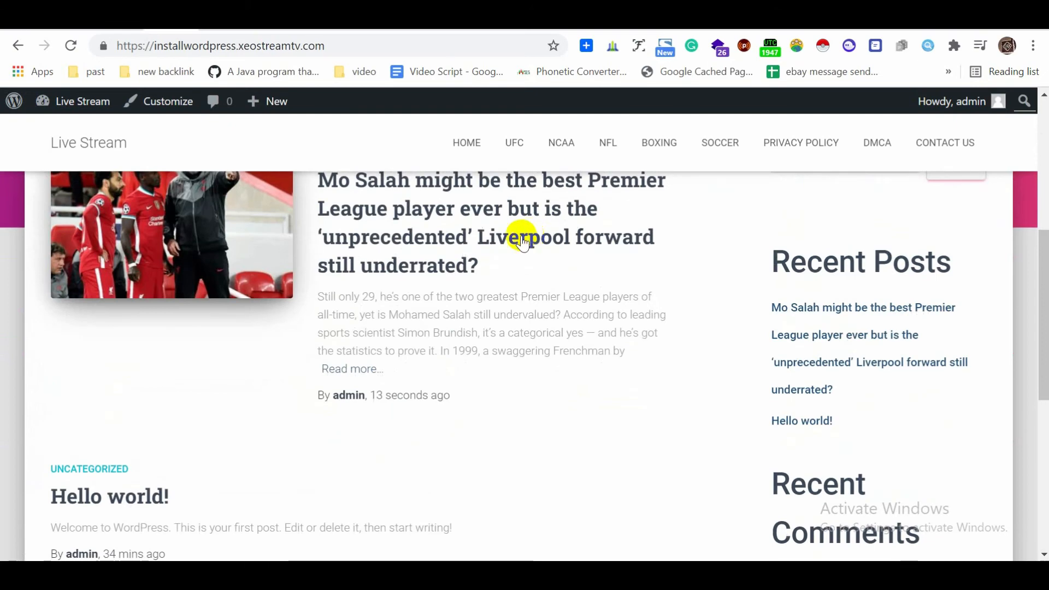
scroll(333, 281, up, 4)
scroll(229, 312, down, 4)
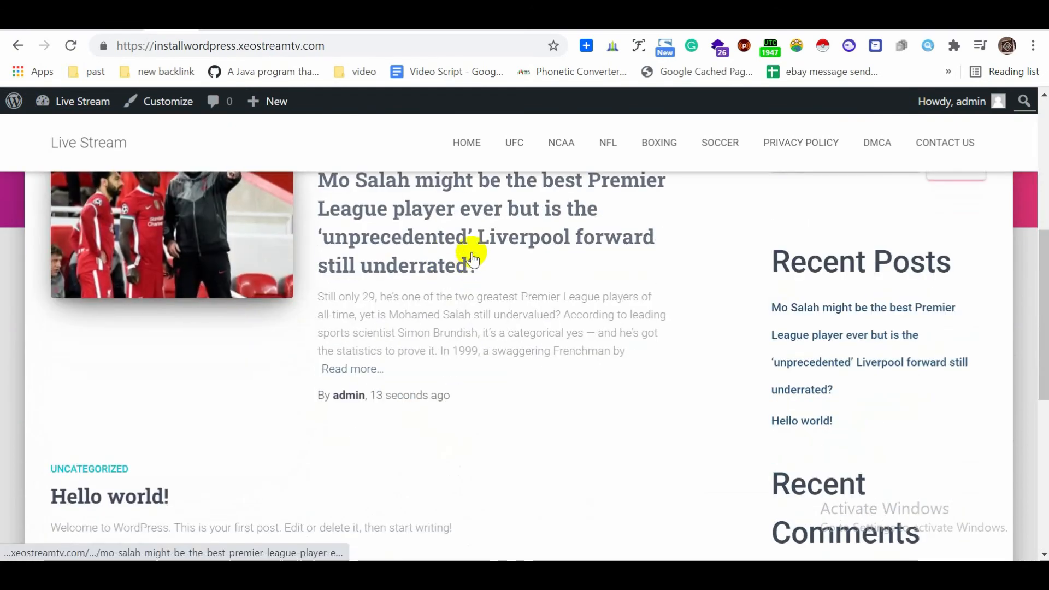
scroll(447, 236, down, 3)
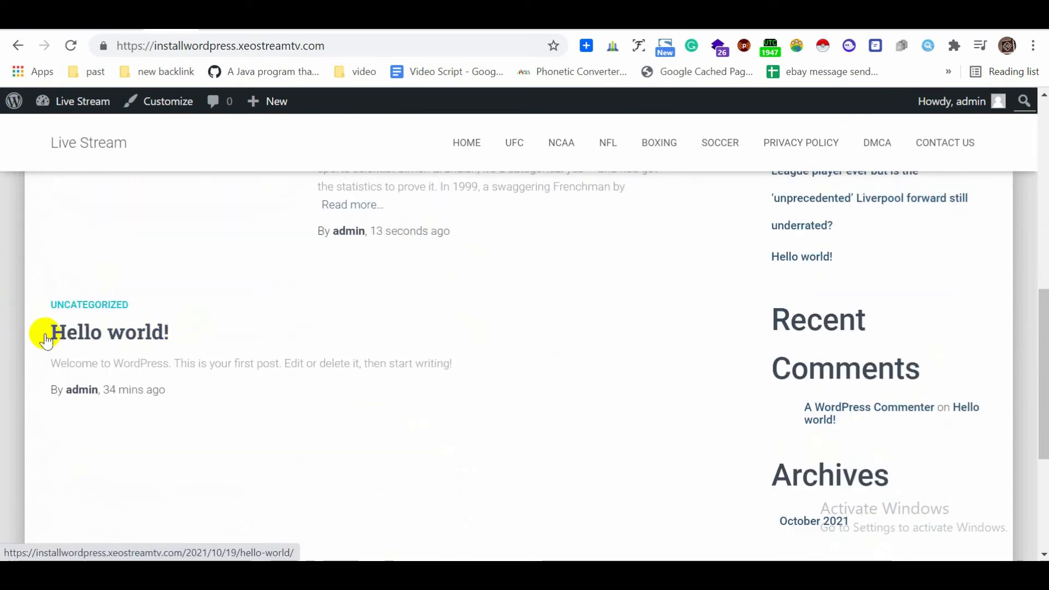
scroll(152, 339, up, 3)
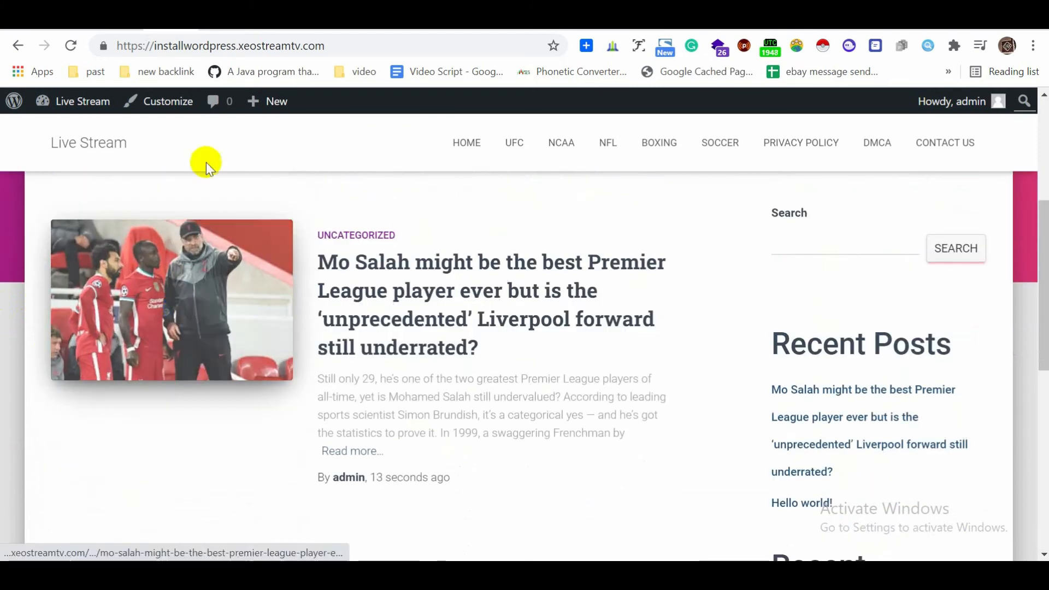
Step: Move the default Hello world! post to the trash
click(230, 20)
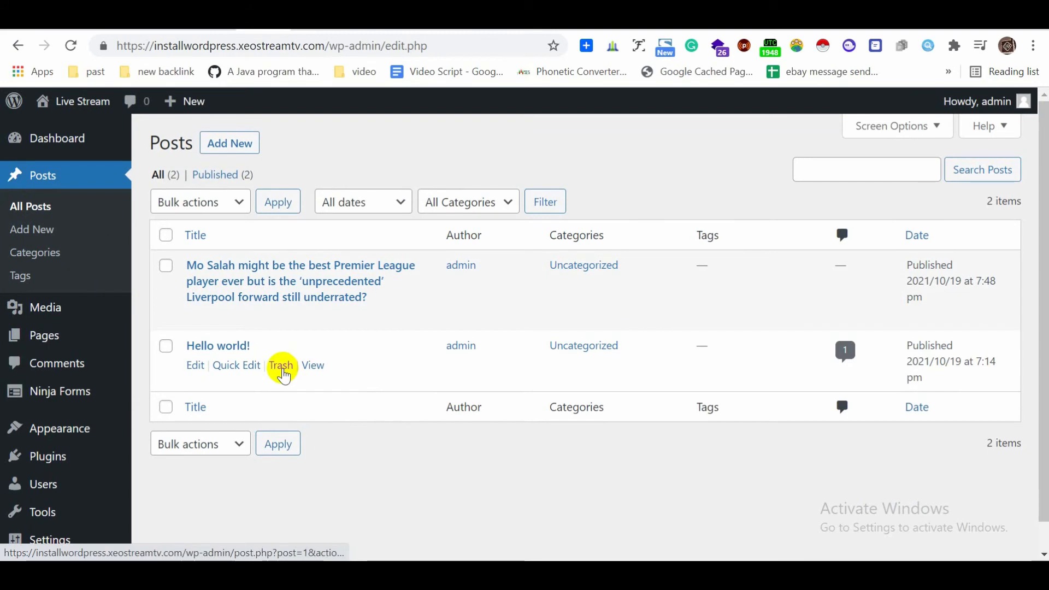
click(281, 368)
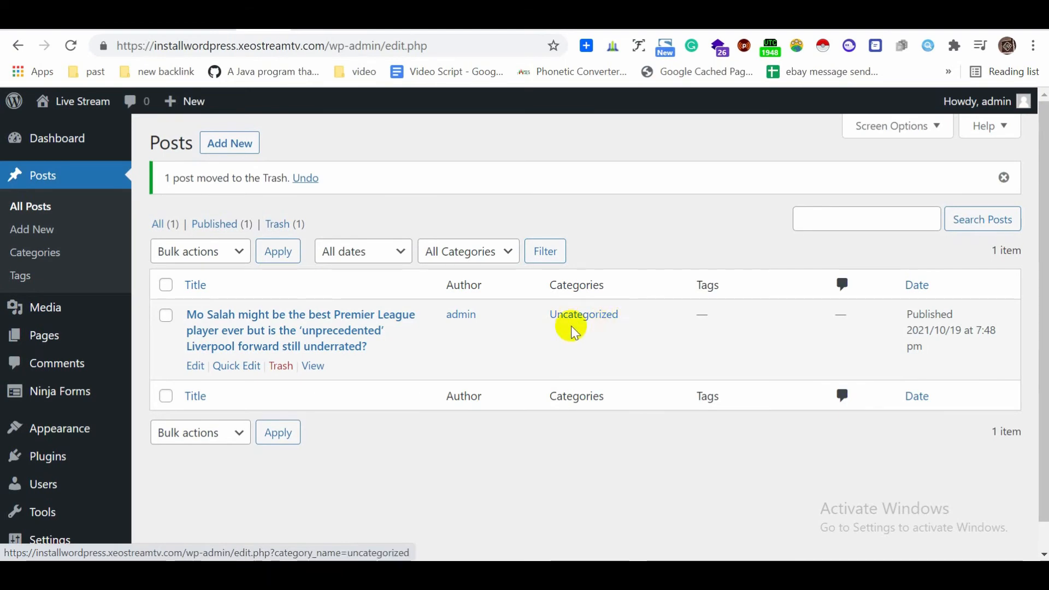
Step: Edit the Mo Salah post to use a newly added soccer category instead of Uncategorized, and update the post
click(196, 372)
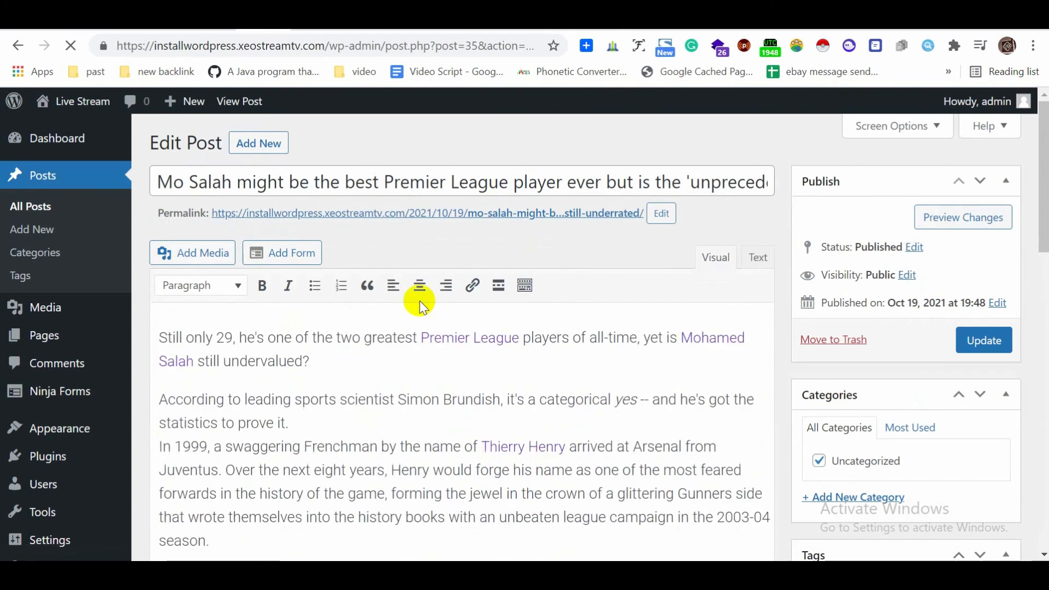
scroll(897, 396, down, 3)
scroll(938, 388, up, 2)
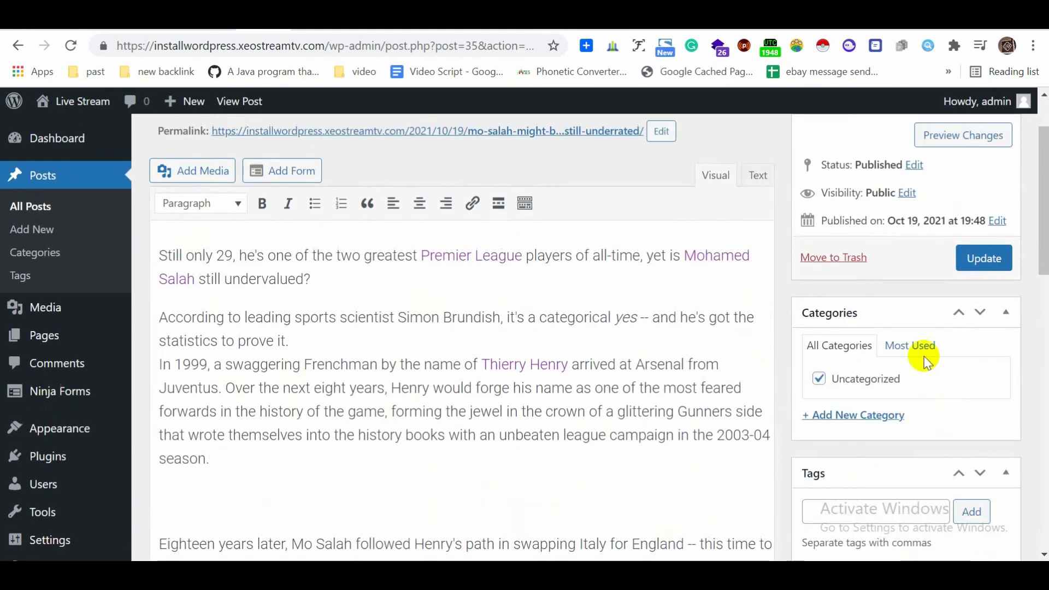
scroll(873, 396, down, 1)
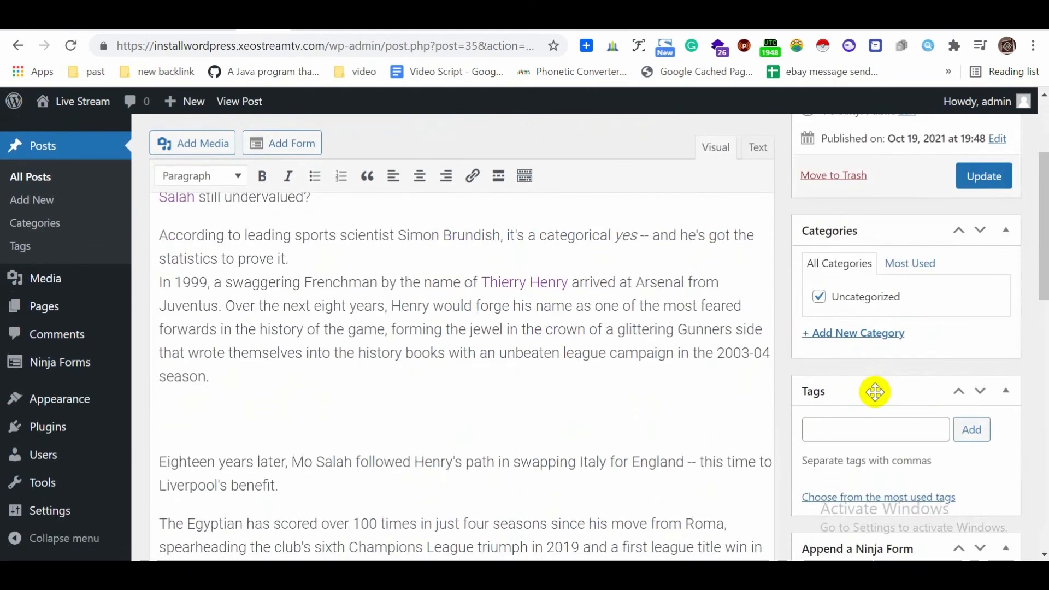
click(858, 334)
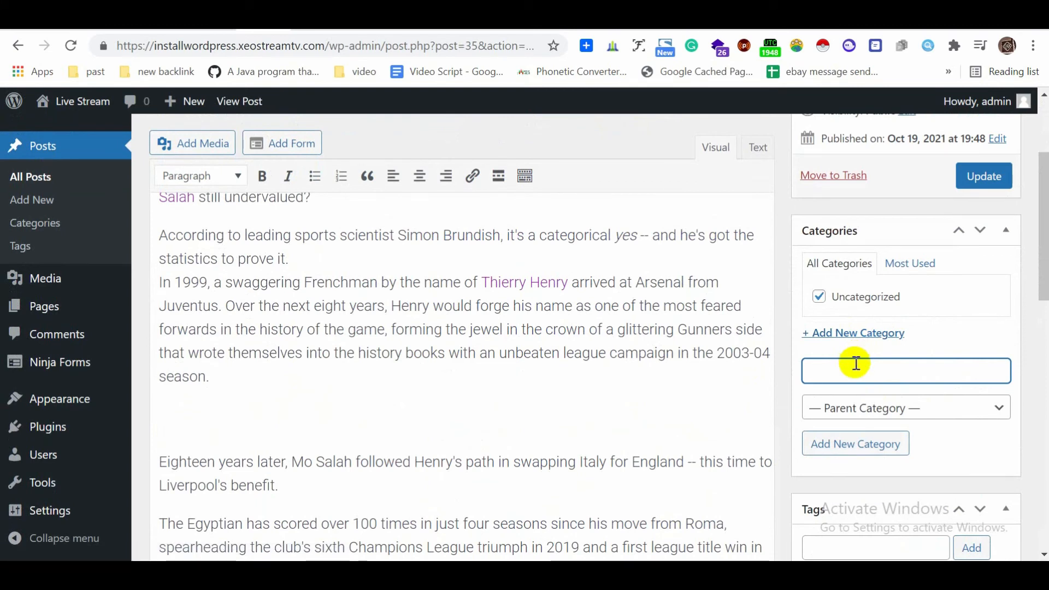
text(s)
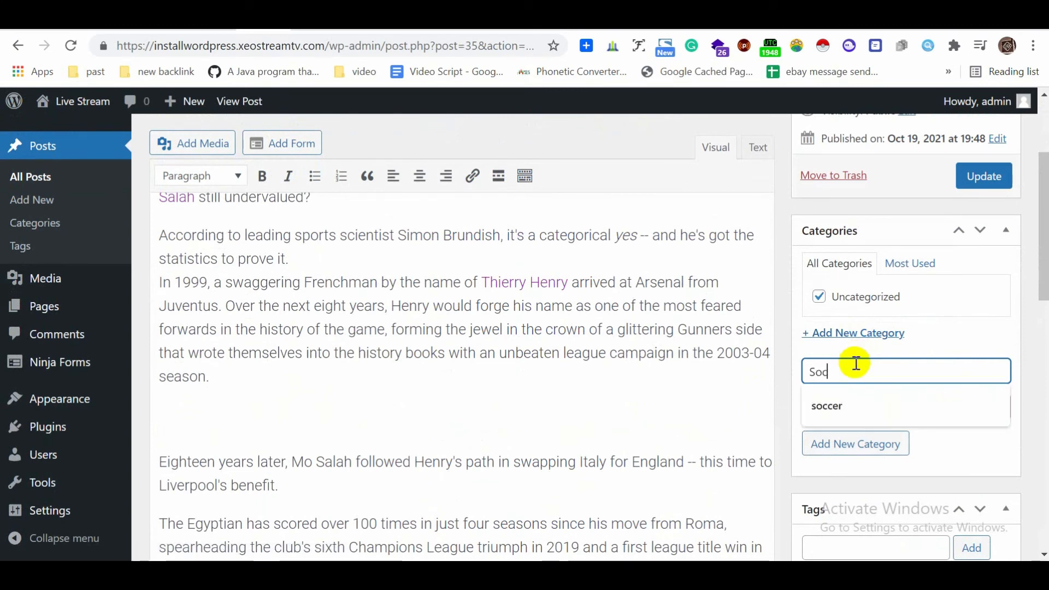
text(occer)
click(845, 404)
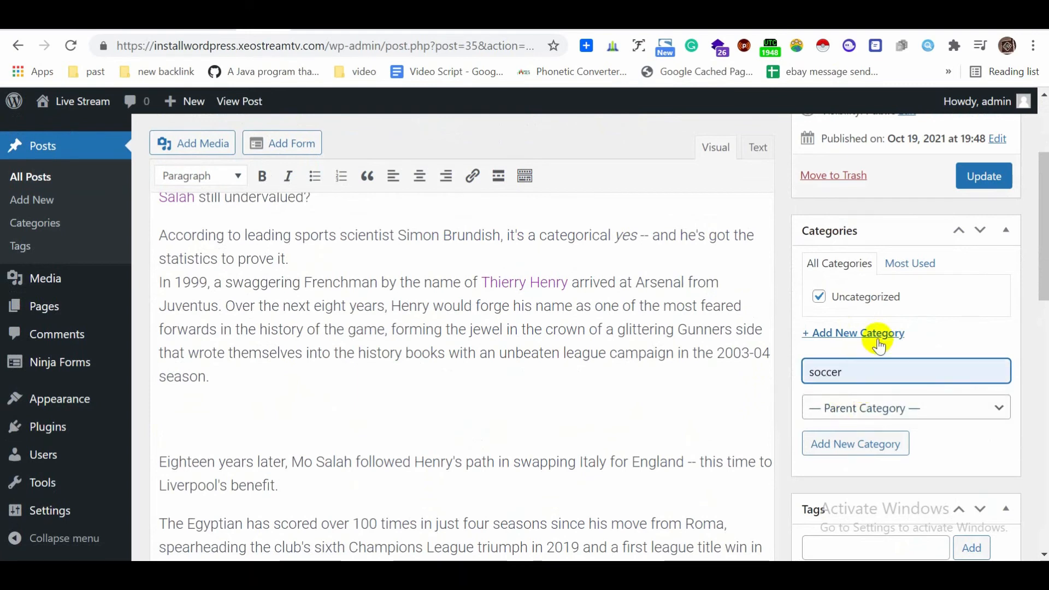
click(848, 445)
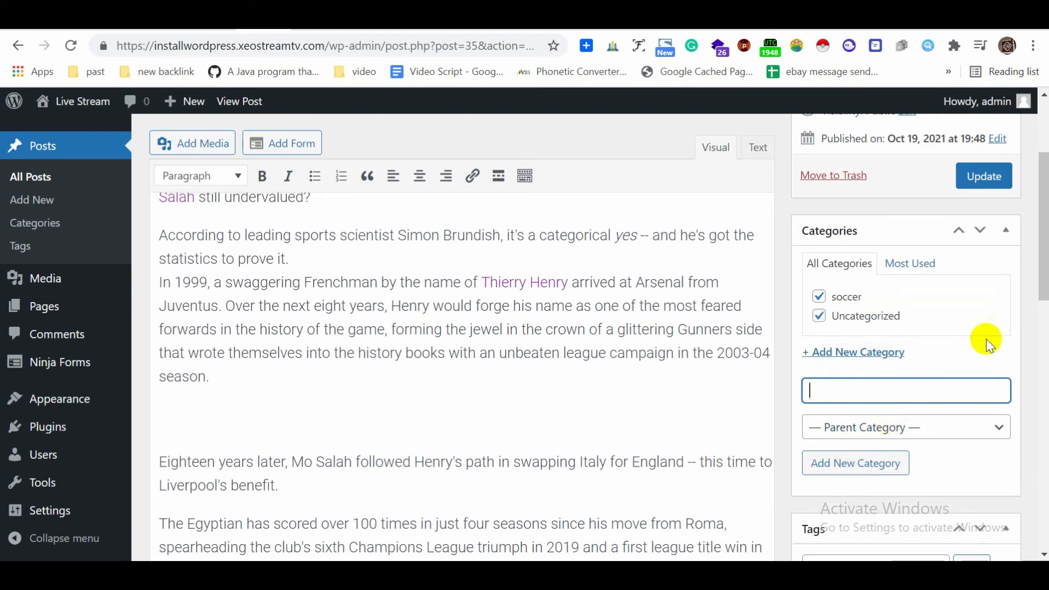
click(985, 186)
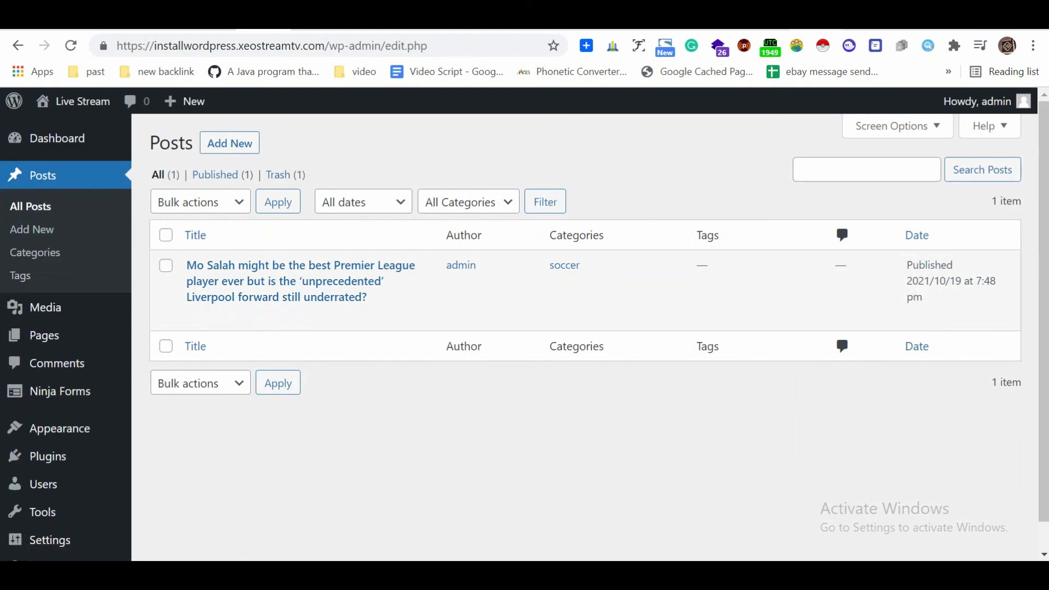
Step: Find the story on vaccination rates of EPL players on the CNN Sport page and open it in a new tab
click(787, 16)
scroll(611, 238, down, 2)
scroll(575, 235, up, 18)
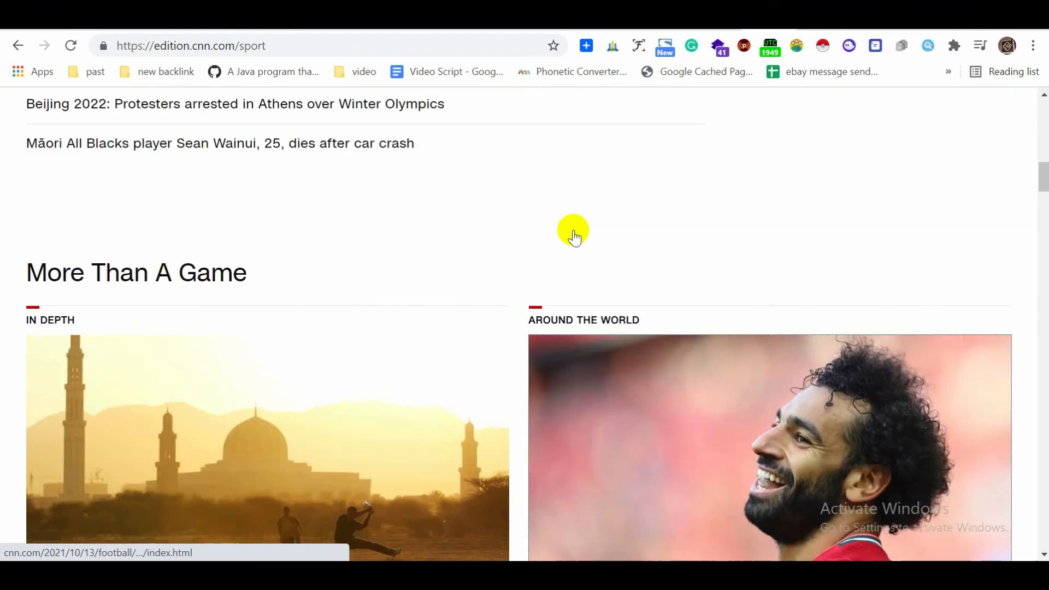
scroll(574, 235, down, 18)
right_click(726, 308)
click(780, 319)
click(772, 17)
click(779, 18)
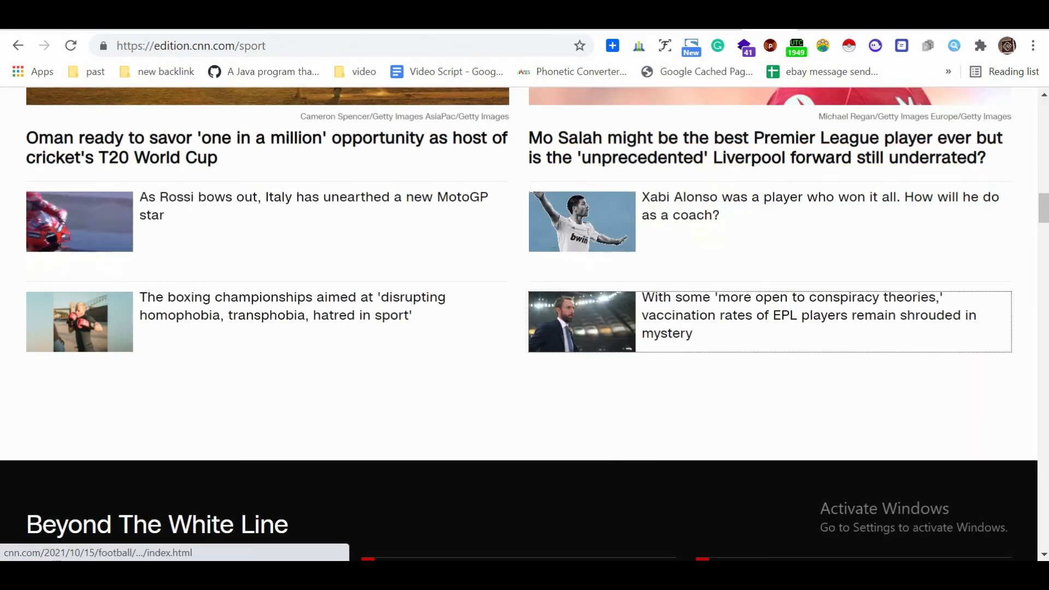
click(694, 317)
Step: Copy the vaccination article's headline and paste it as the title of a new post
drag(80, 176, 516, 237)
right_click(493, 207)
click(535, 217)
click(415, 18)
click(302, 19)
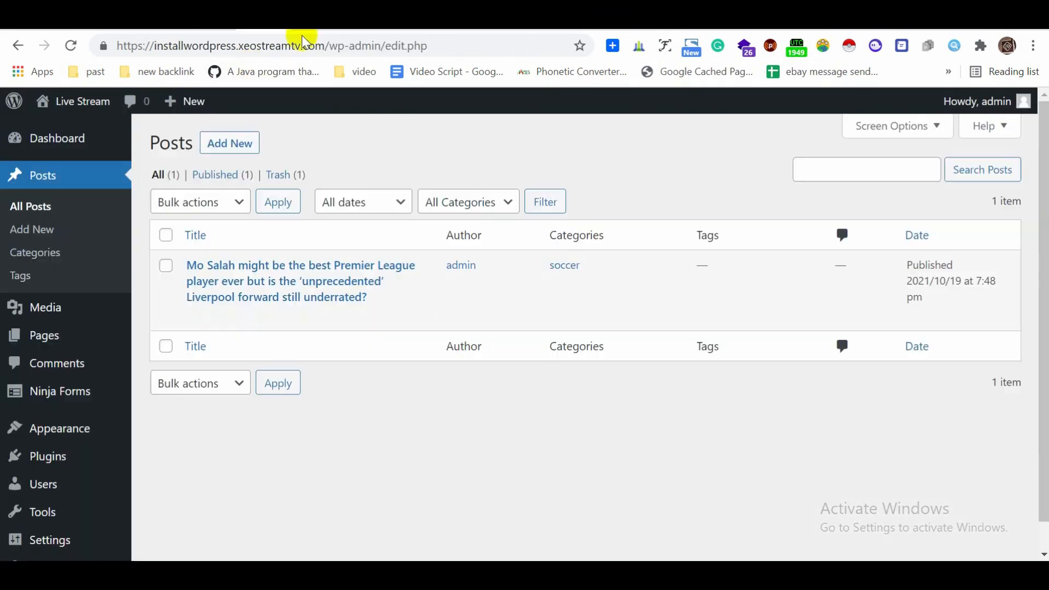
click(43, 230)
click(213, 180)
key(ctrl+v)
Step: Copy the article's opening paragraphs, down to the "reward" quote from the letter, and paste them into the post's content
scroll(474, 267, down, 1)
click(473, 267)
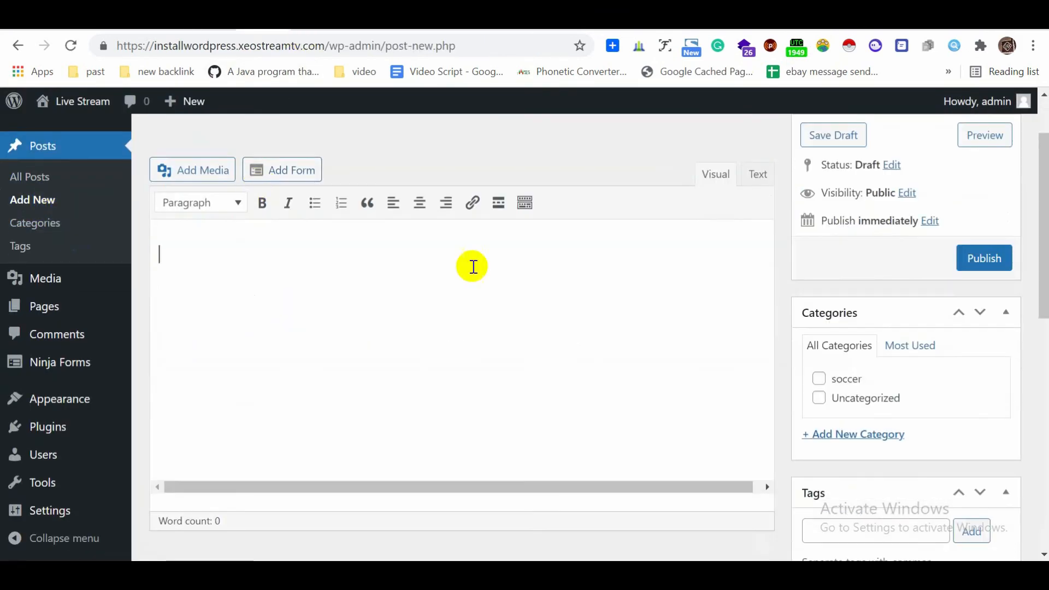
click(689, 18)
scroll(324, 342, down, 6)
scroll(326, 340, up, 4)
scroll(326, 338, down, 6)
drag(69, 225, 588, 489)
scroll(288, 386, down, 3)
key(ctrl+c)
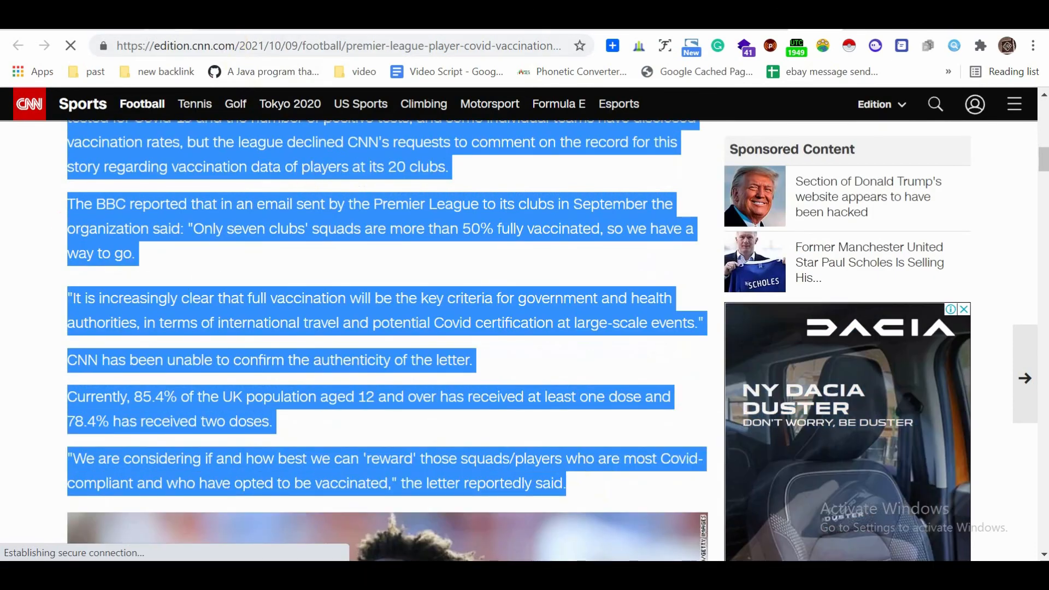
click(263, 19)
click(181, 18)
key(ctrl+v)
Step: Upload the Premier League player Covid vaccinations photo from the desktop and set it as the post's featured image
scroll(287, 330, down, 8)
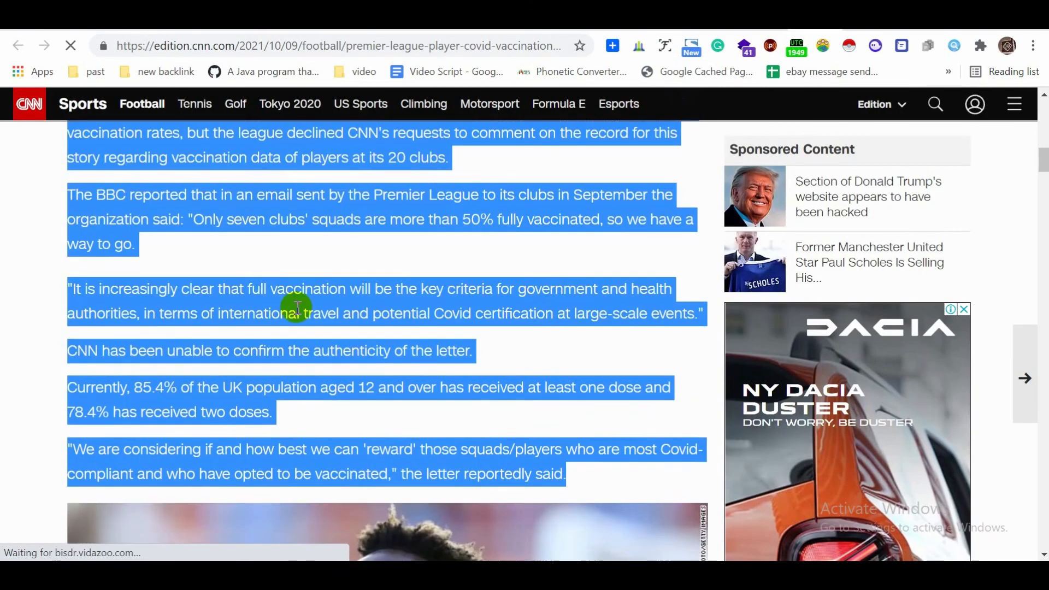
scroll(328, 323, down, 5)
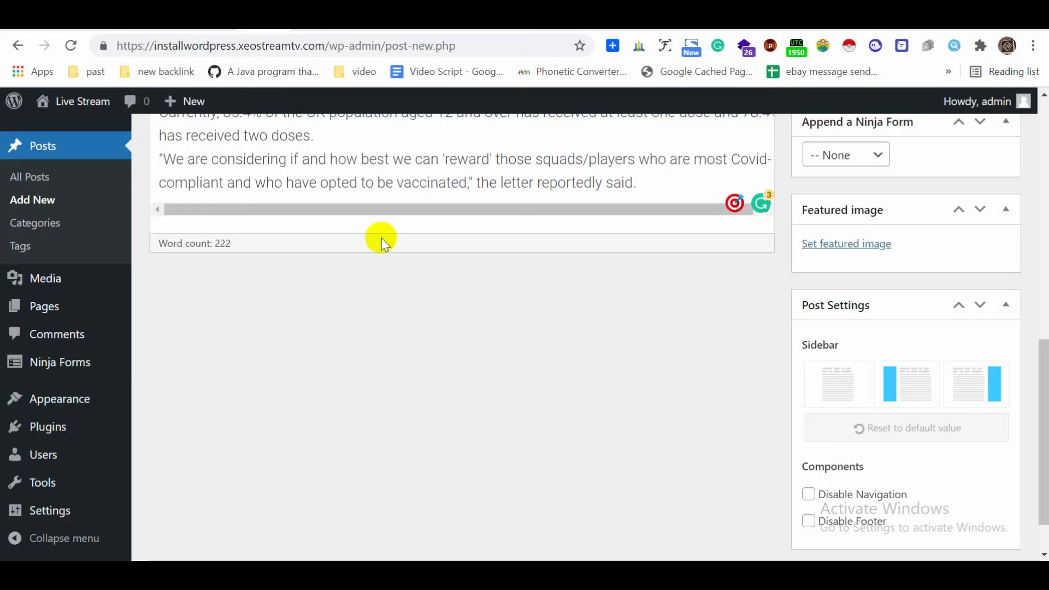
scroll(965, 382, up, 3)
scroll(846, 412, down, 1)
click(846, 409)
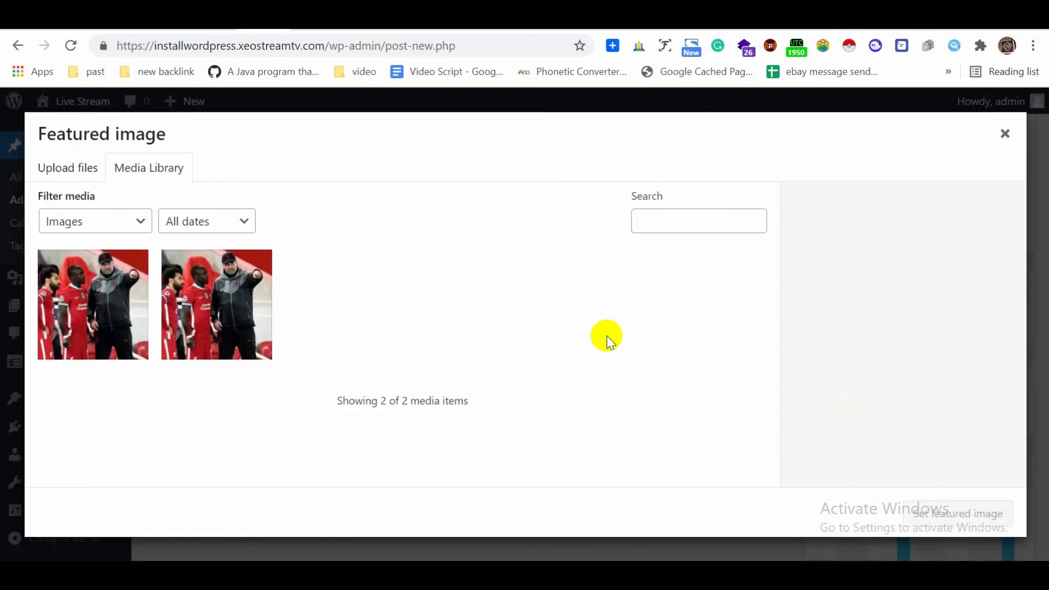
click(71, 168)
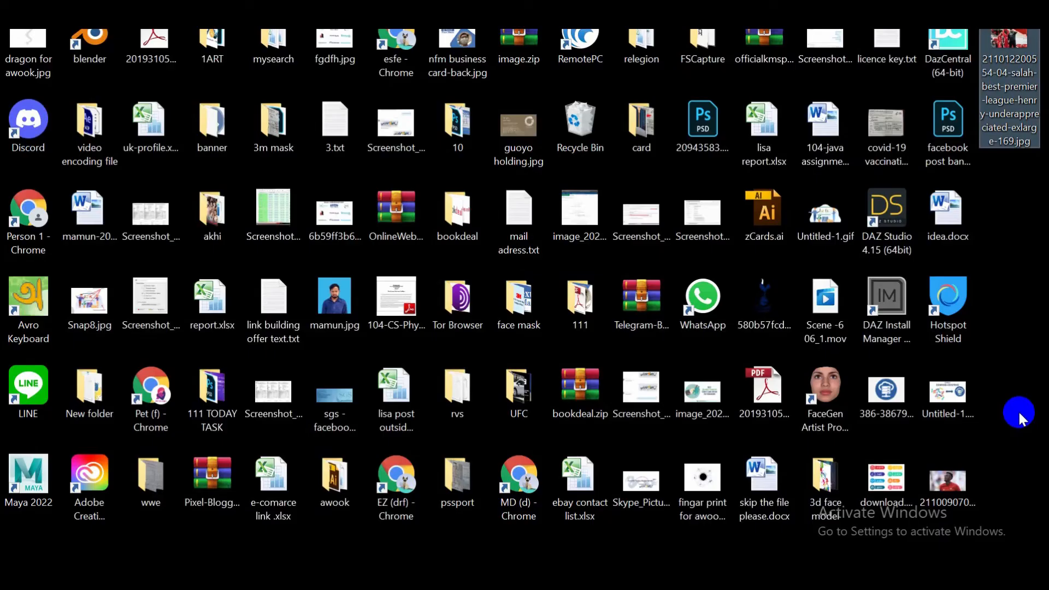
drag(954, 480, 282, 549)
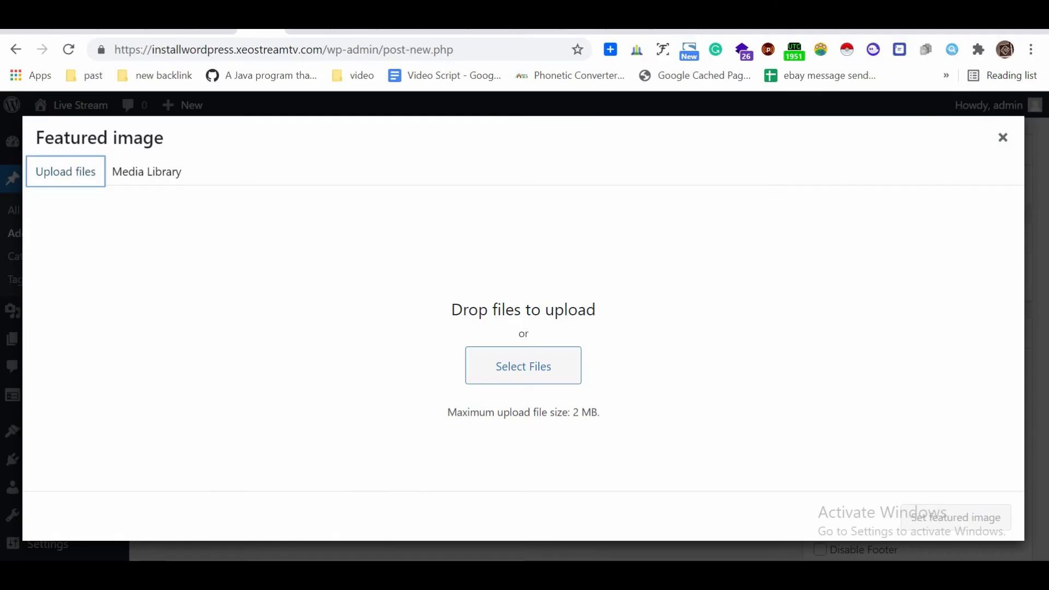
drag(282, 549, 504, 289)
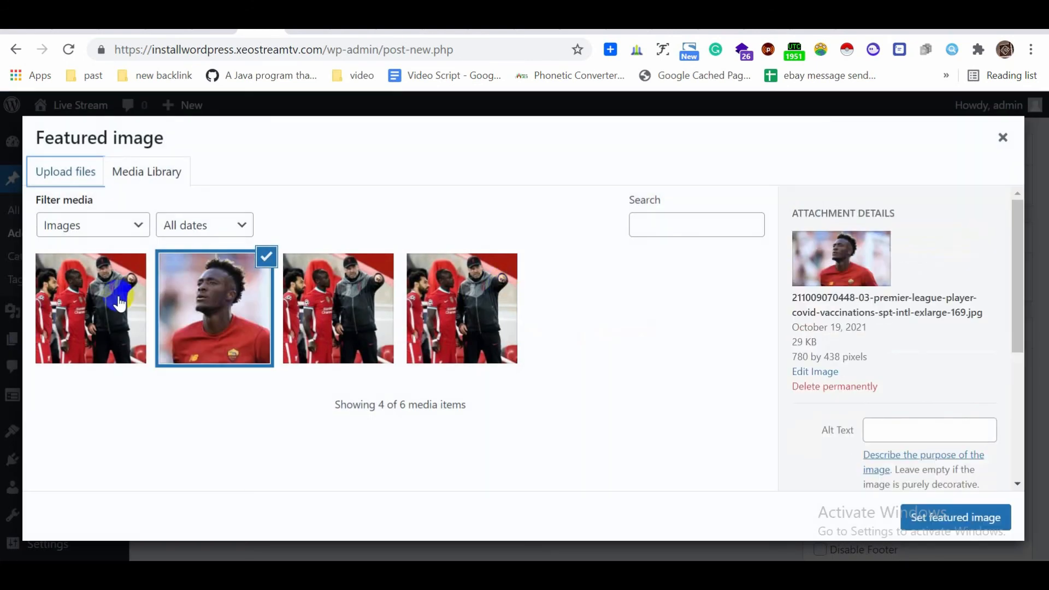
click(924, 518)
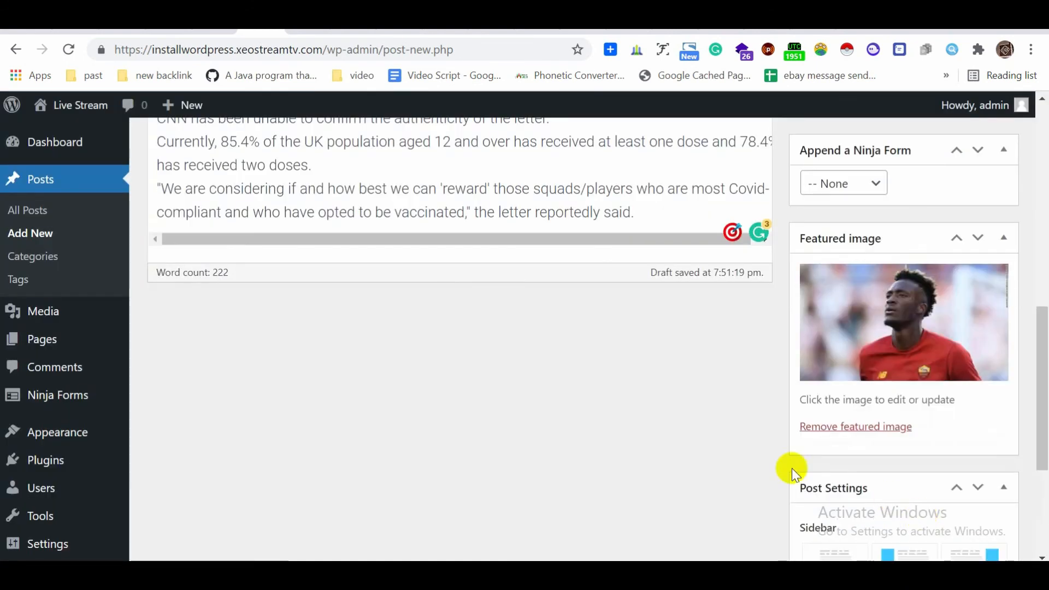
scroll(717, 430, down, 4)
scroll(944, 405, up, 15)
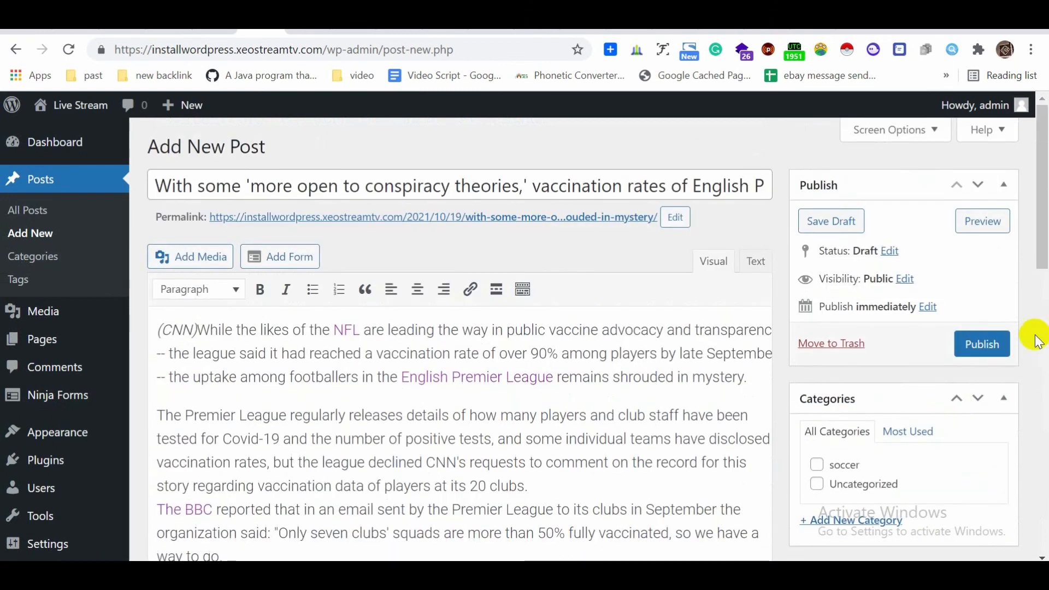
Step: Assign the vaccination post to the soccer category and publish it
scroll(985, 350, down, 3)
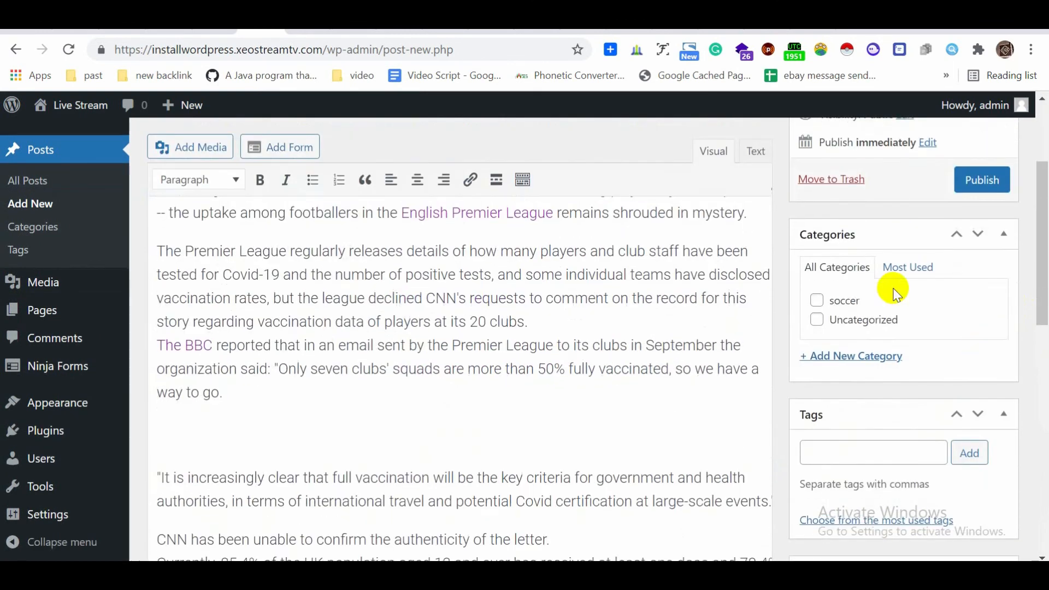
click(818, 300)
scroll(972, 360, up, 1)
scroll(971, 360, up, 2)
click(973, 342)
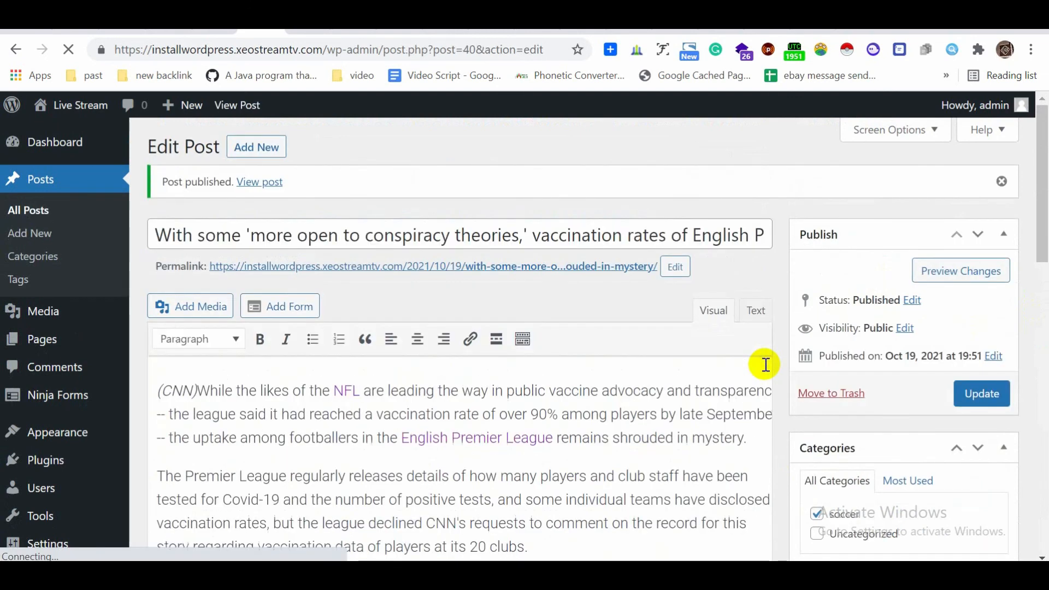
Step: Reload the blog's home page and check the published soccer posts, sidebar, footer and menu
click(168, 23)
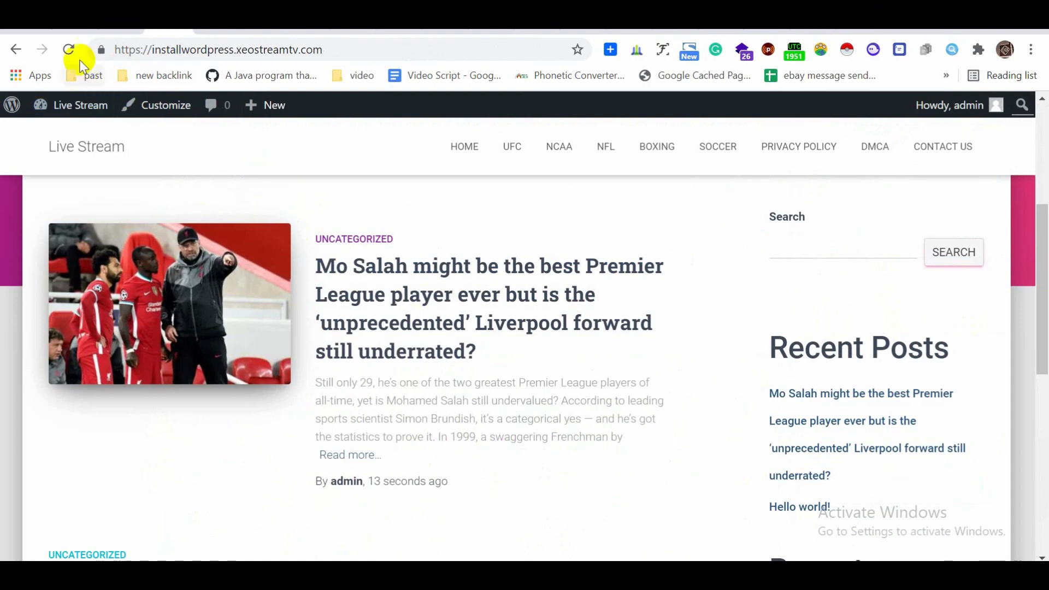
scroll(521, 304, down, 5)
scroll(522, 308, down, 8)
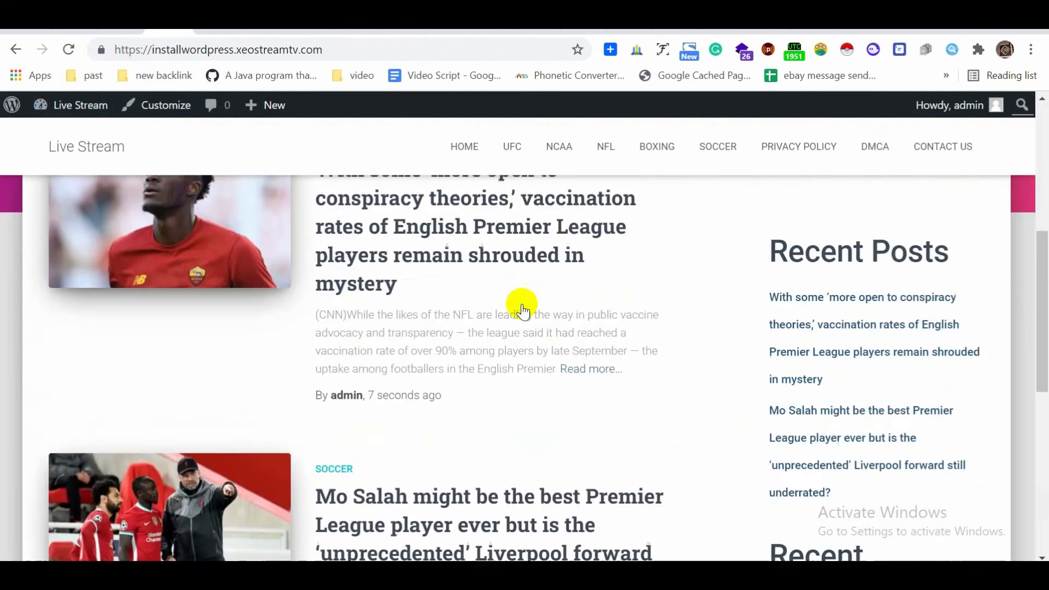
scroll(523, 306, down, 3)
scroll(522, 305, up, 10)
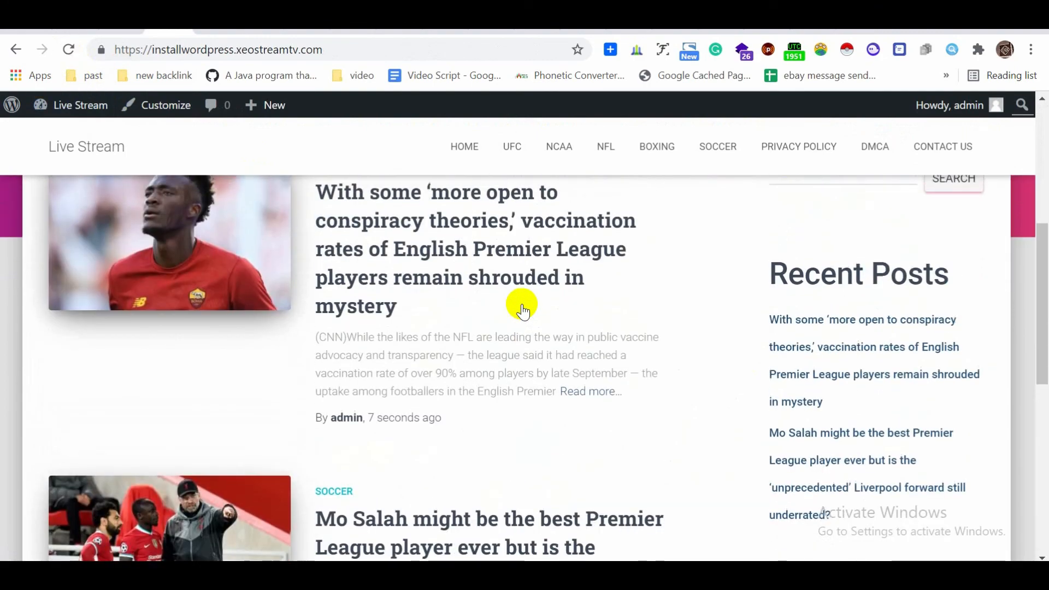
scroll(314, 327, down, 5)
scroll(311, 253, down, 3)
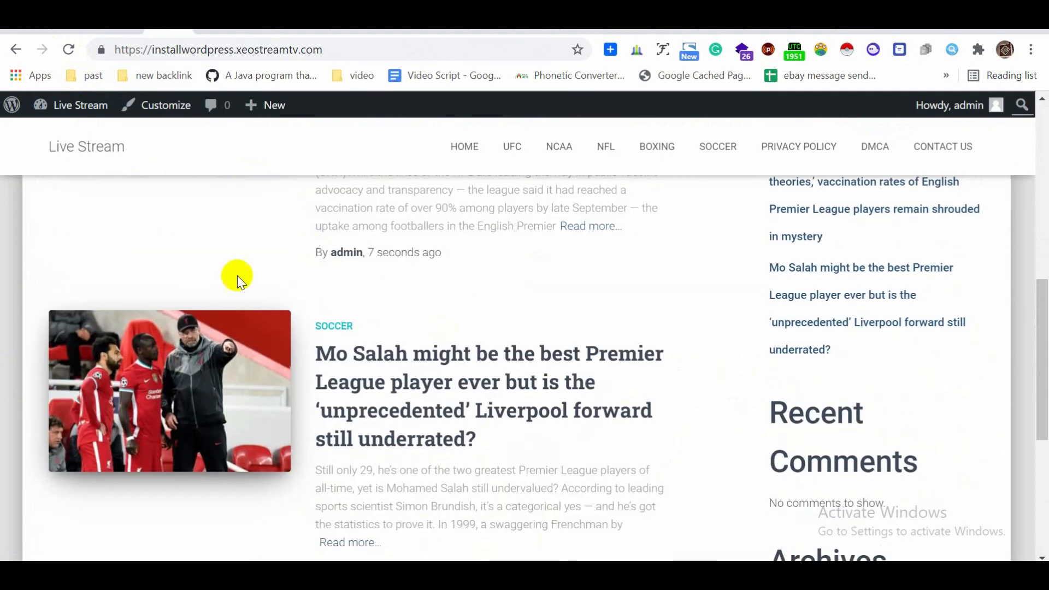
scroll(401, 393, down, 6)
scroll(402, 389, up, 10)
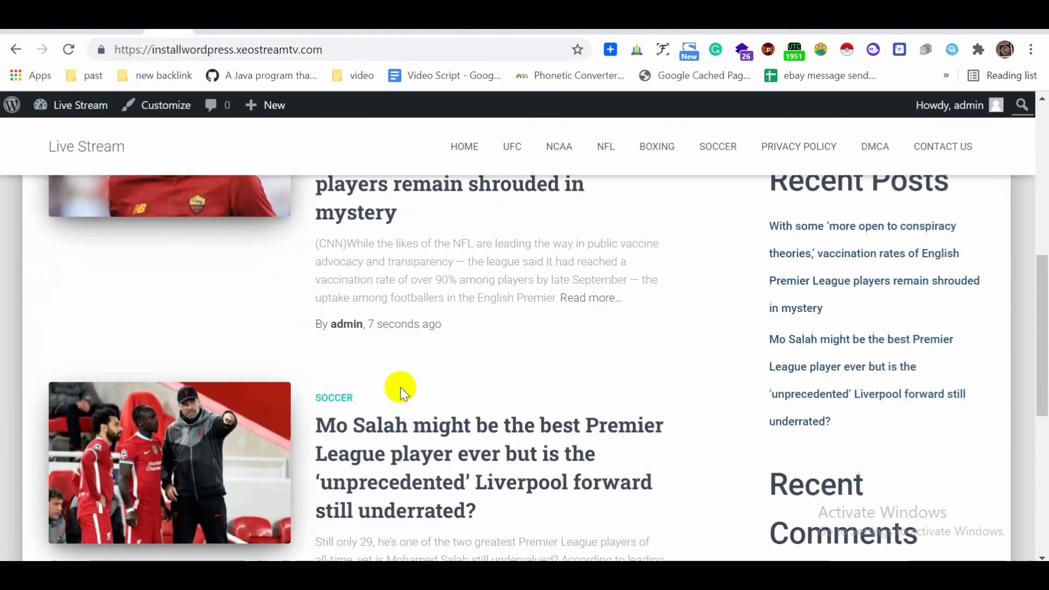
scroll(400, 389, up, 2)
scroll(402, 377, down, 10)
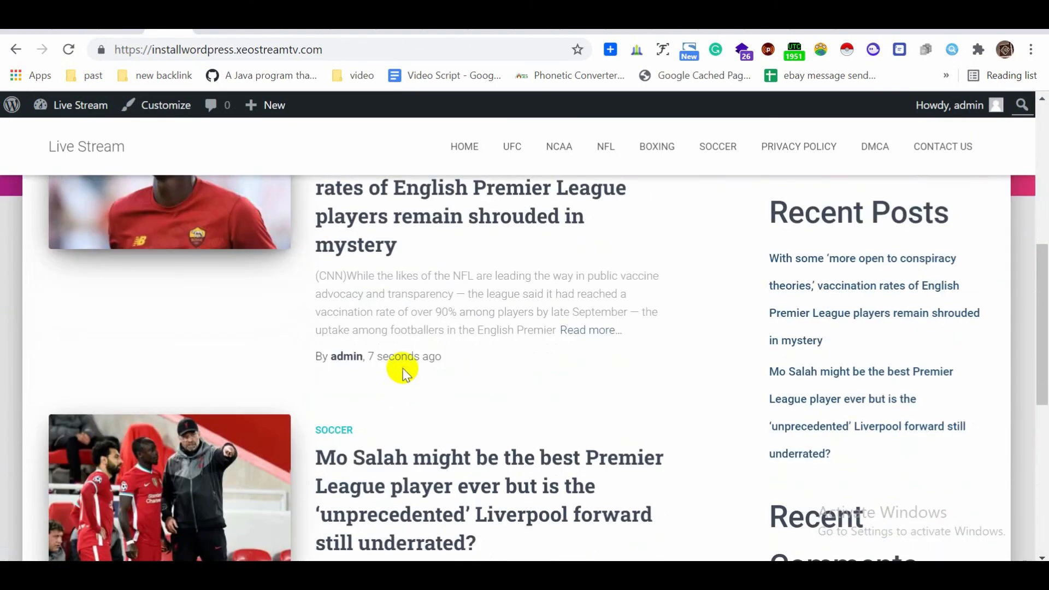
scroll(380, 361, up, 10)
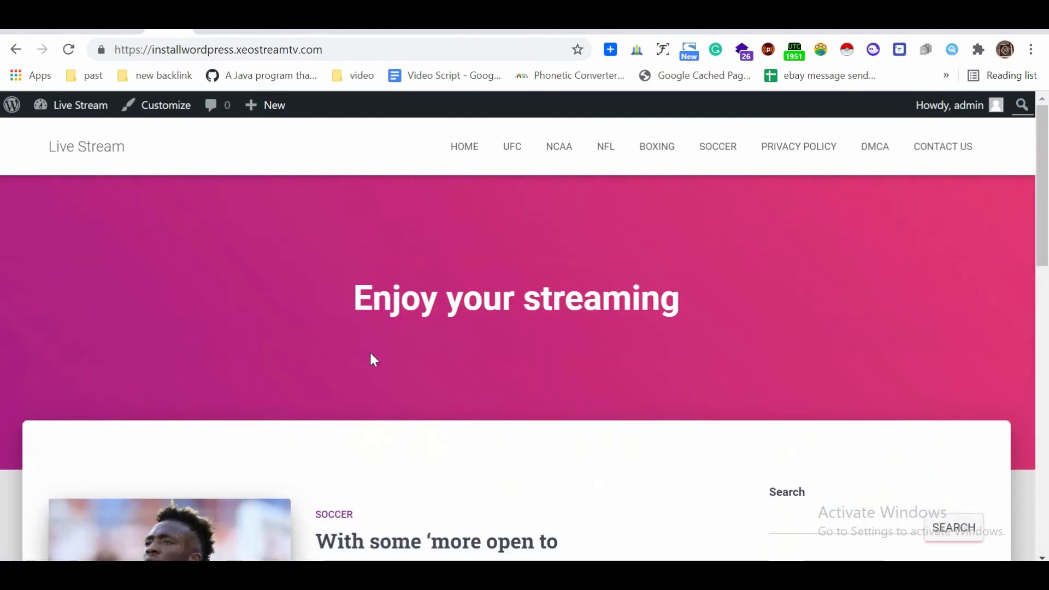
scroll(370, 356, down, 12)
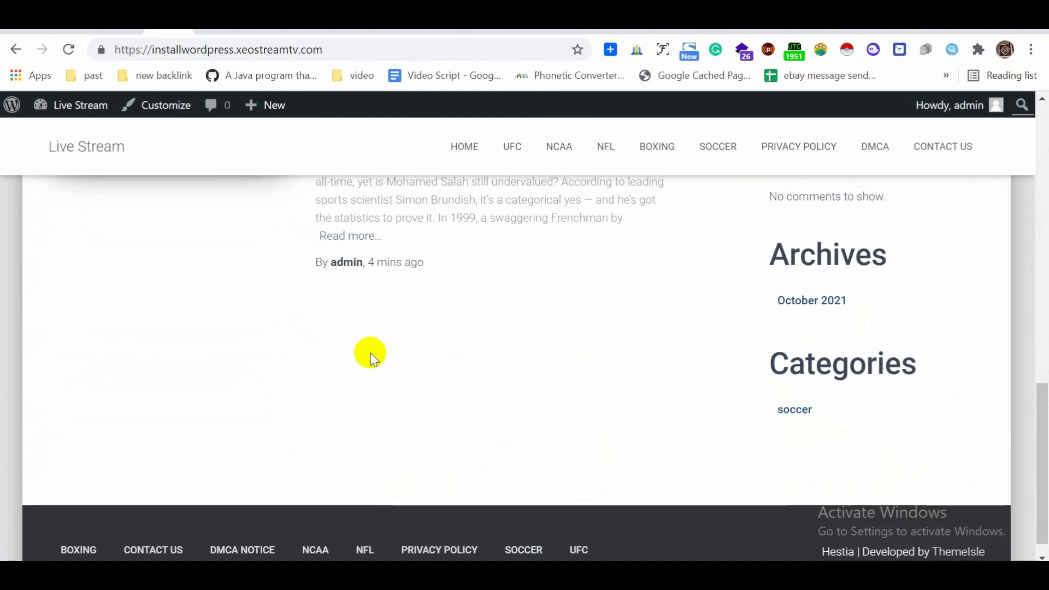
scroll(371, 356, down, 1)
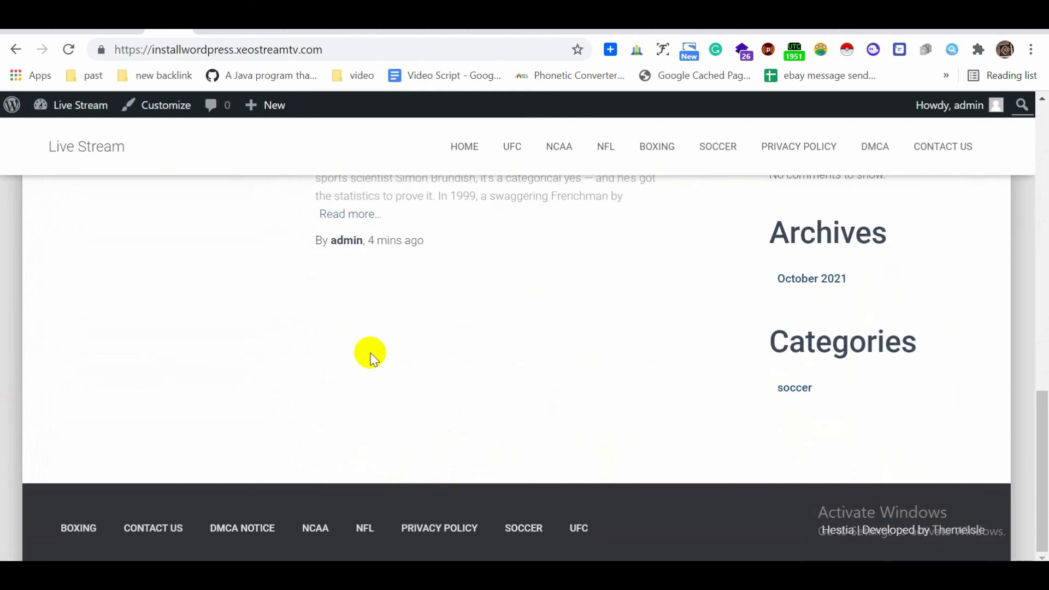
scroll(371, 356, up, 12)
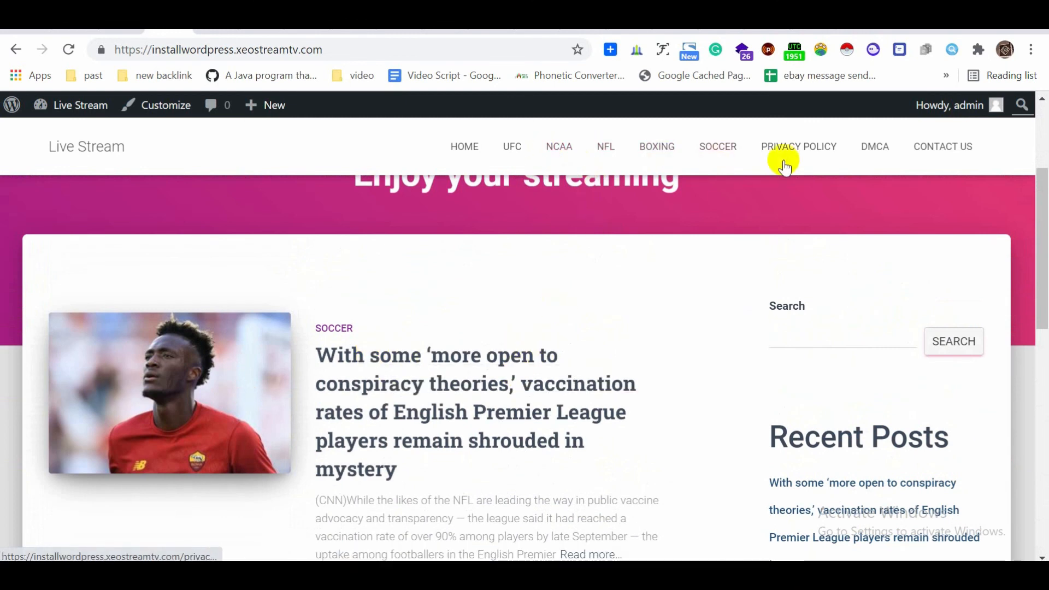
Step: Open the SOCCER page of the xeostreamtv.com example site and examine its live stream player, stream buttons and footer
click(721, 30)
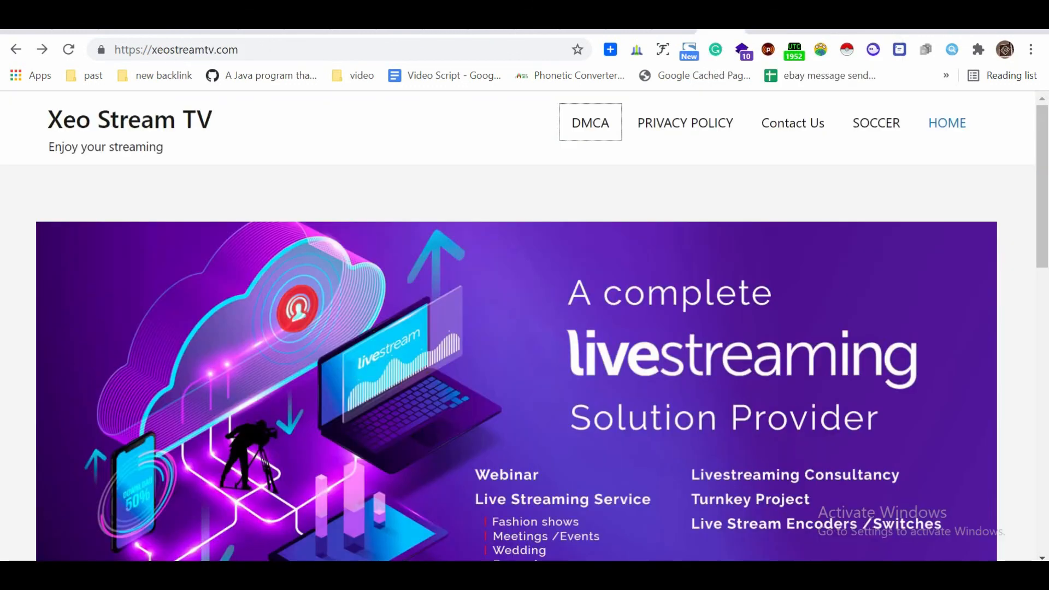
click(875, 125)
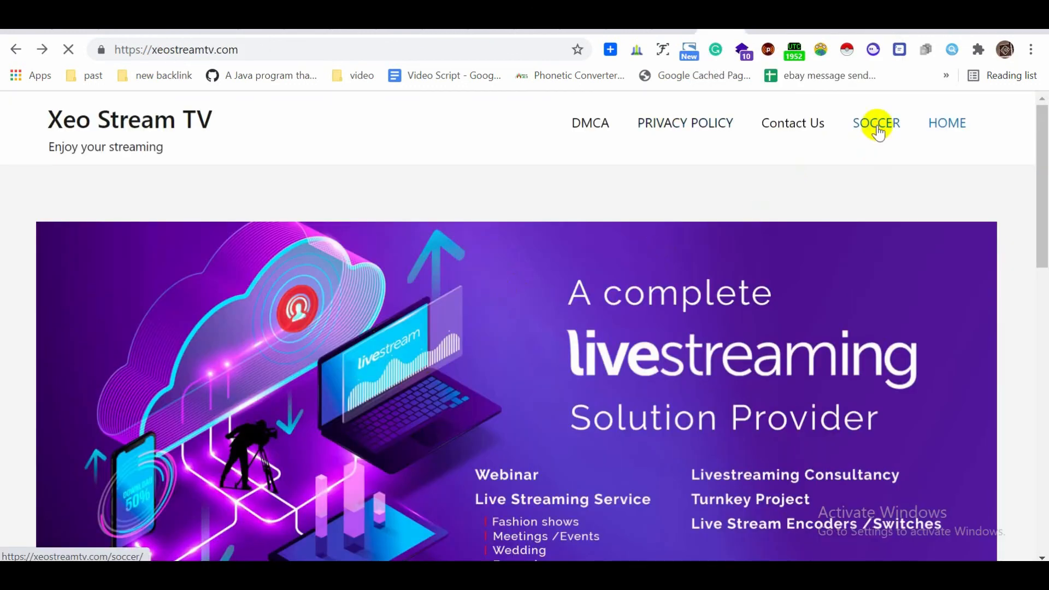
scroll(569, 246, down, 10)
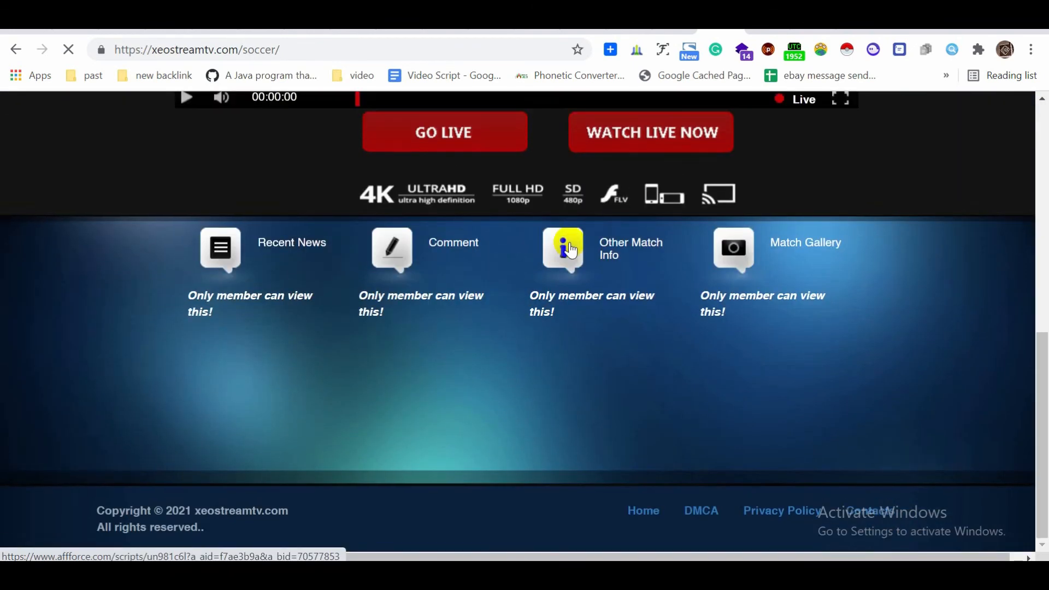
scroll(579, 286, up, 3)
click(581, 287)
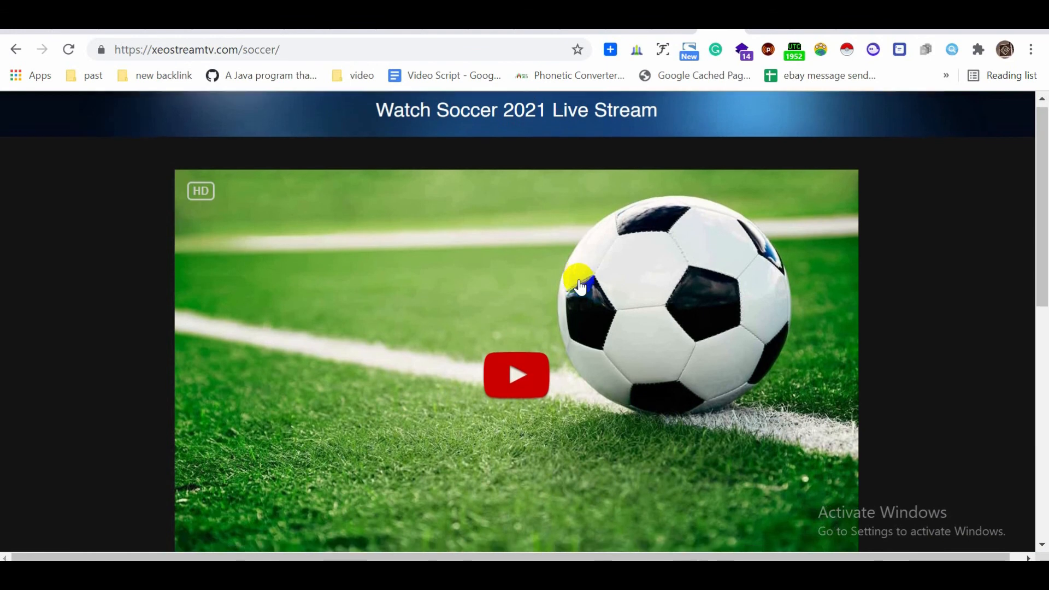
scroll(581, 287, down, 10)
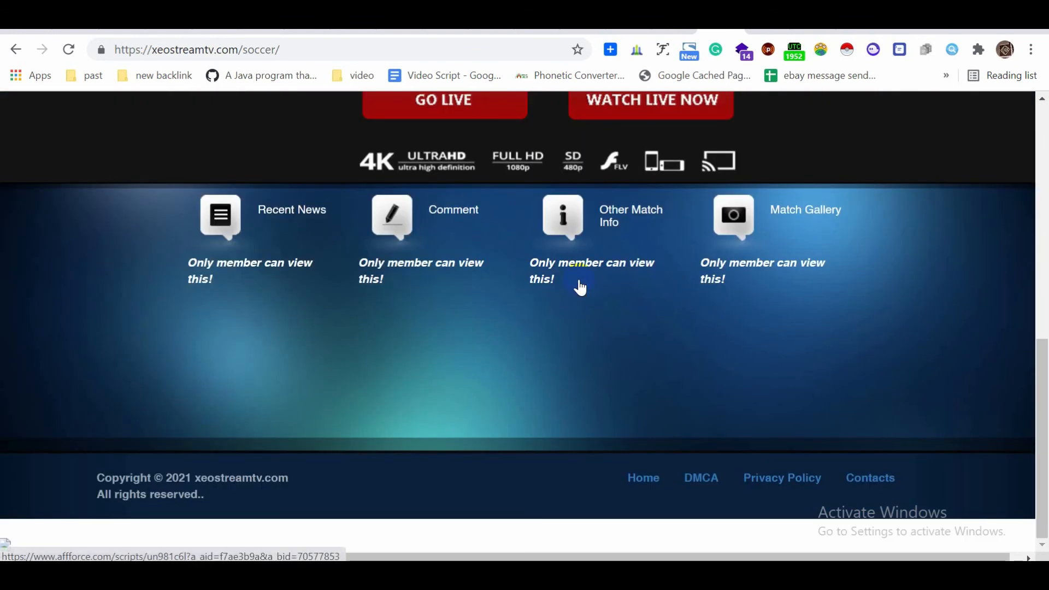
scroll(581, 287, up, 9)
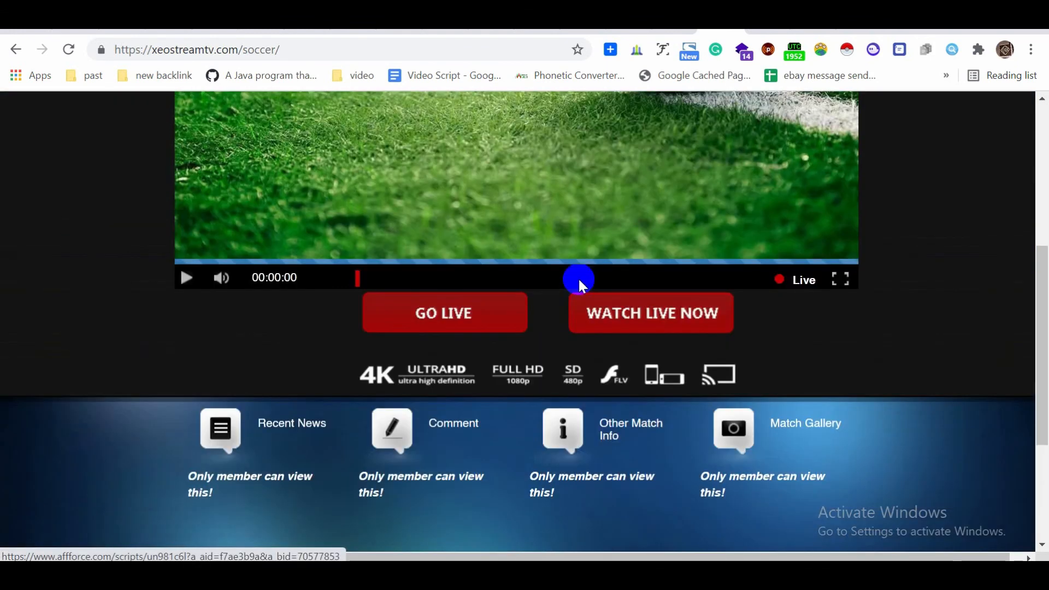
scroll(581, 287, up, 1)
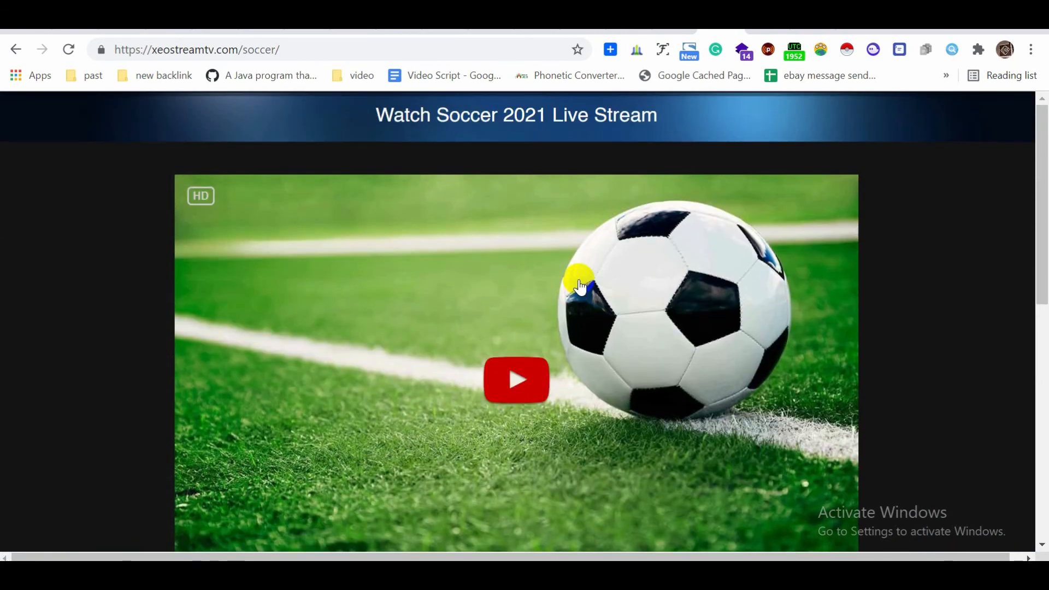